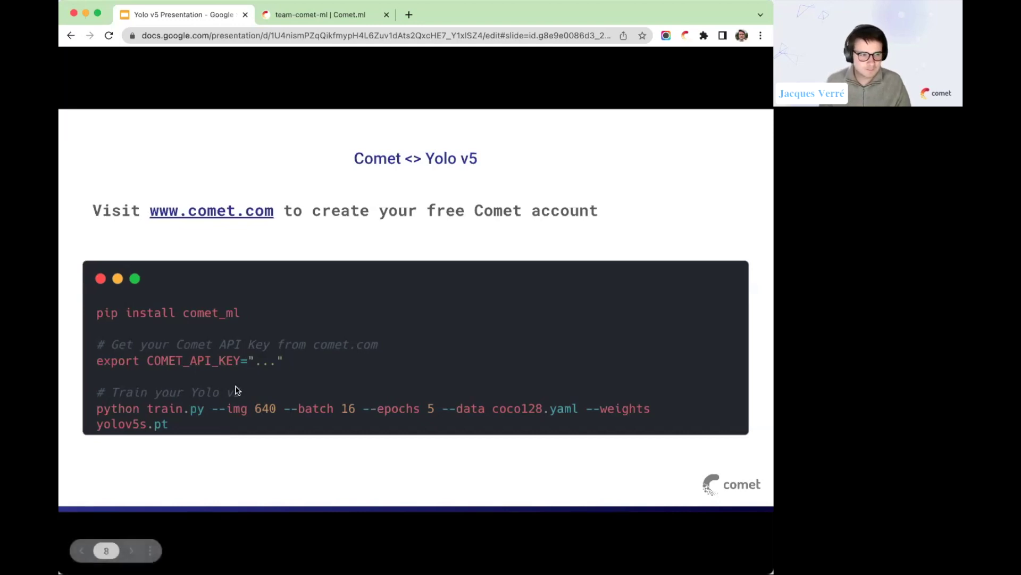
Switch from the presentation to the Comet workspace and open version 17.0.0 of the yolov5-dataset artifact.
{"action": "left_click", "coordinate": [256, 363]}
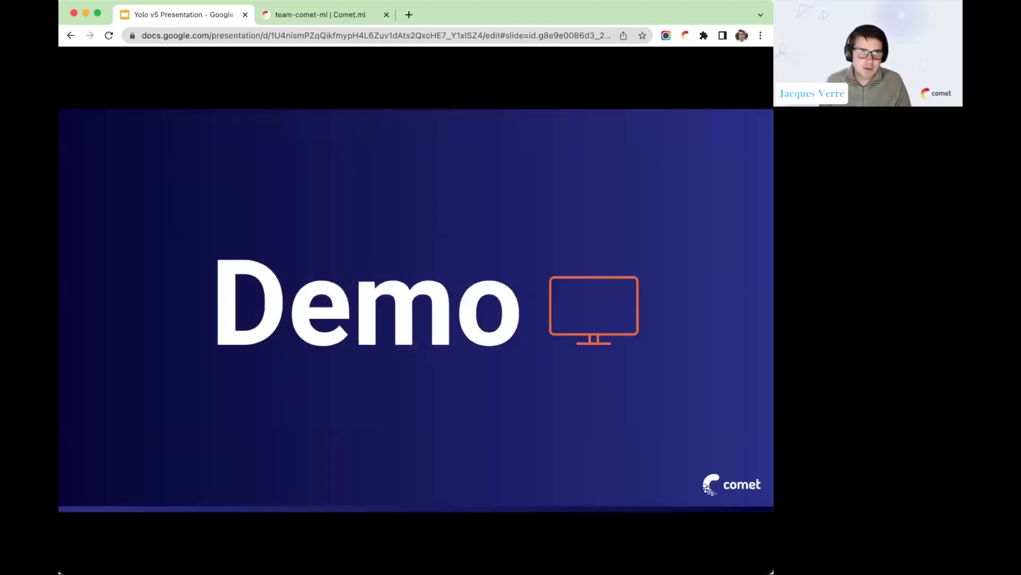
{"action": "left_click", "coordinate": [315, 11]}
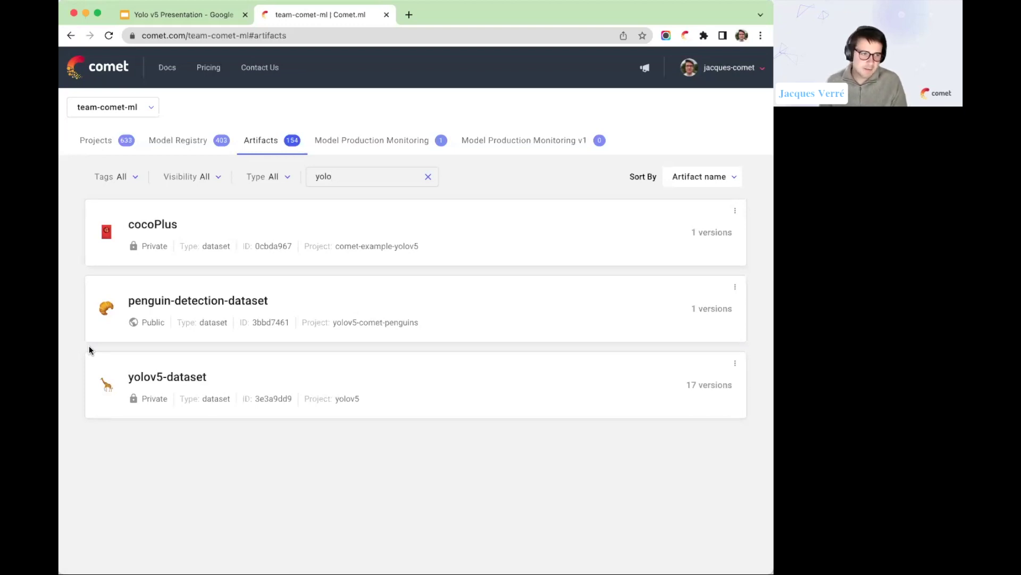
{"action": "left_click", "coordinate": [141, 381]}
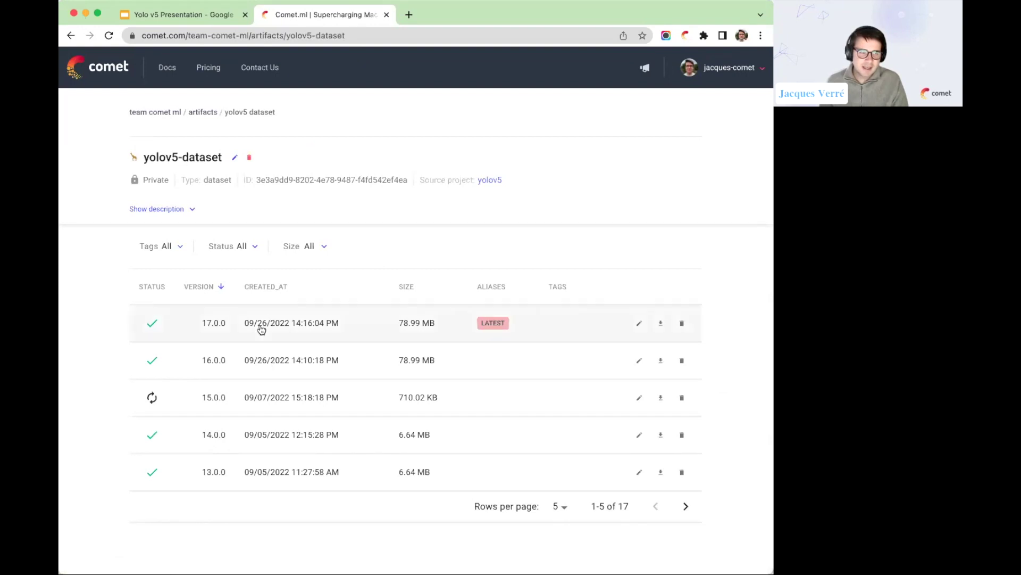
{"action": "scroll", "coordinate": [258, 333], "scroll_direction": "down", "scroll_amount": 1}
{"action": "scroll", "coordinate": [249, 377], "scroll_direction": "up", "scroll_amount": 1}
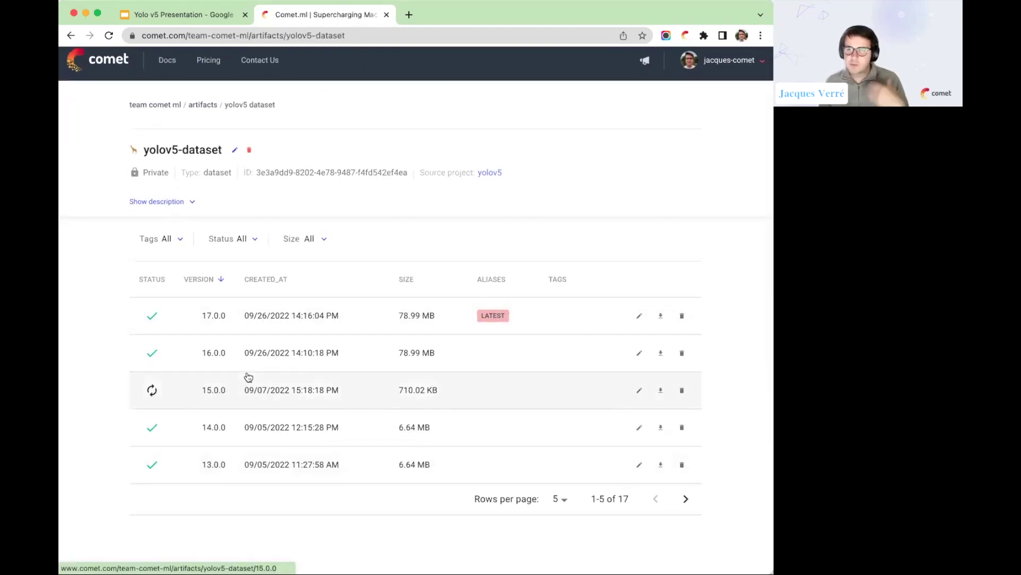
{"action": "left_click", "coordinate": [186, 330]}
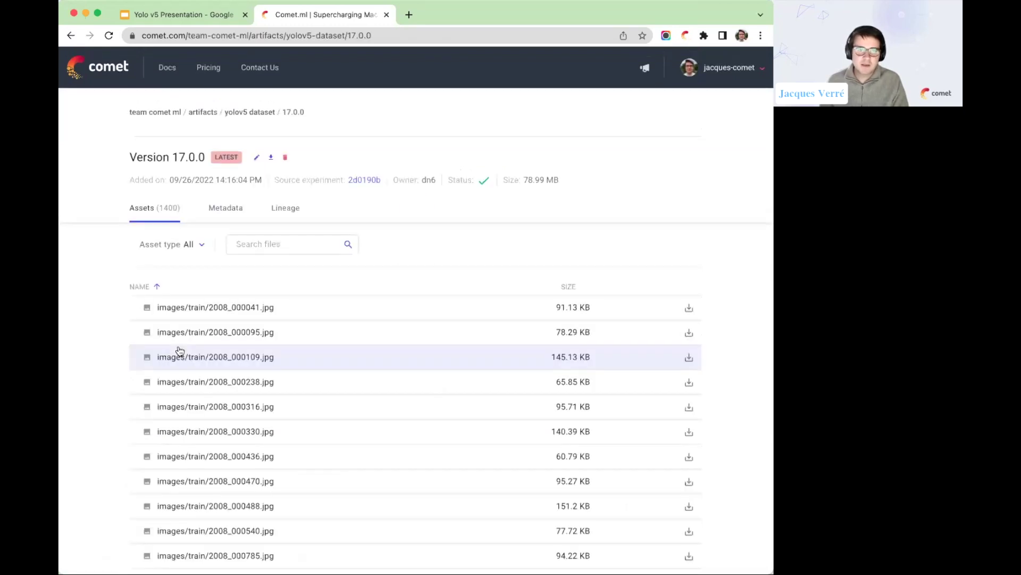
Preview the training image 2008_000095.jpg, look through the version's asset list, and close the preview.
{"action": "left_click", "coordinate": [283, 330]}
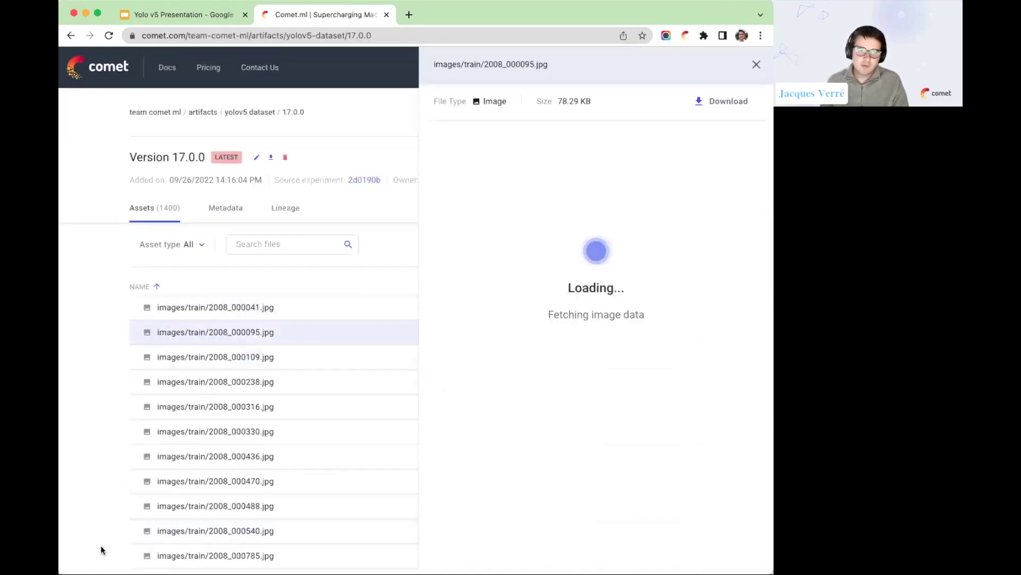
{"action": "scroll", "coordinate": [260, 362], "scroll_direction": "down", "scroll_amount": 5}
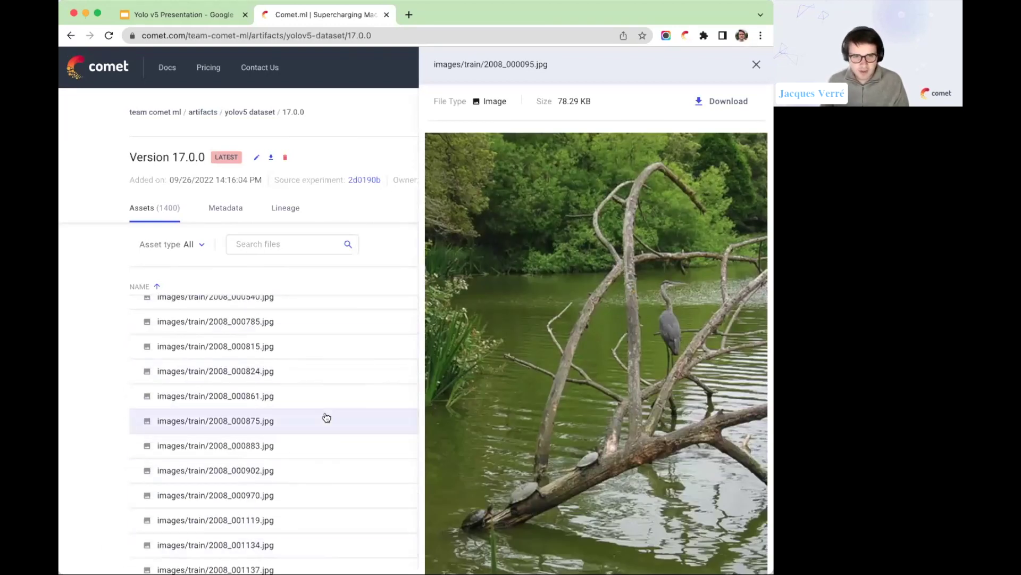
{"action": "left_click", "coordinate": [756, 66]}
{"action": "scroll", "coordinate": [494, 326], "scroll_direction": "up", "scroll_amount": 4}
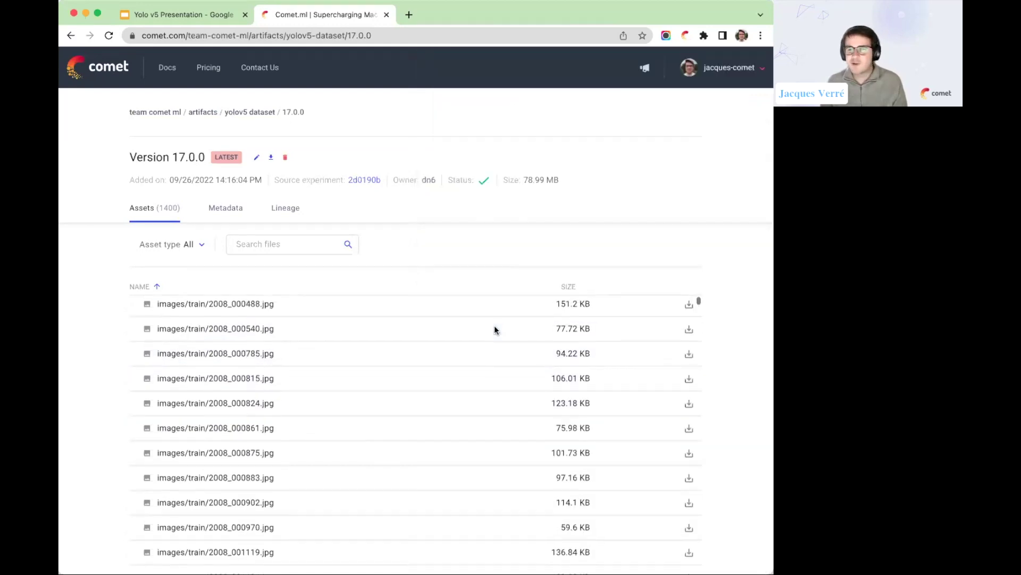
{"action": "scroll", "coordinate": [494, 330], "scroll_direction": "up", "scroll_amount": 1}
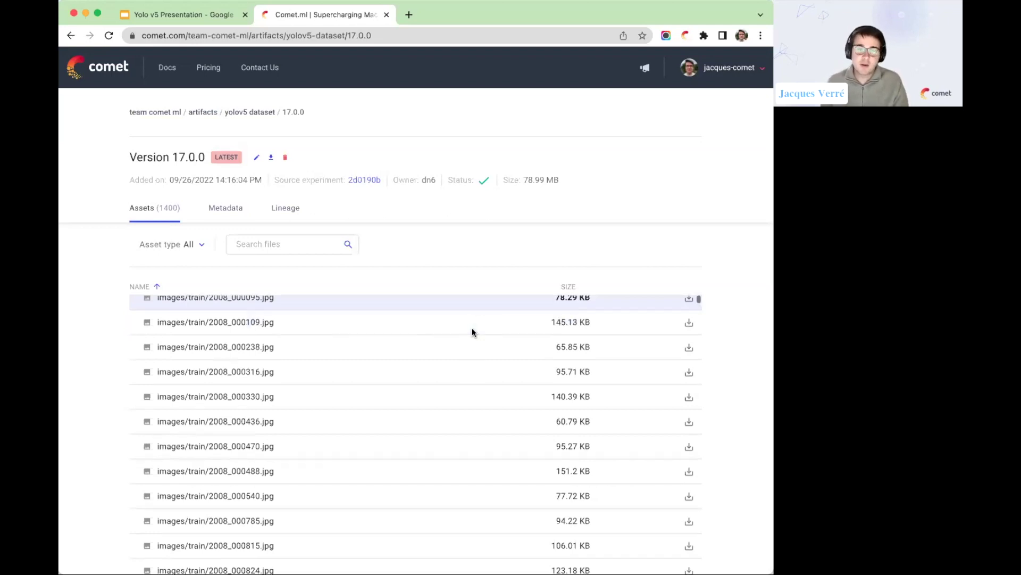
{"action": "scroll", "coordinate": [472, 332], "scroll_direction": "up", "scroll_amount": 2}
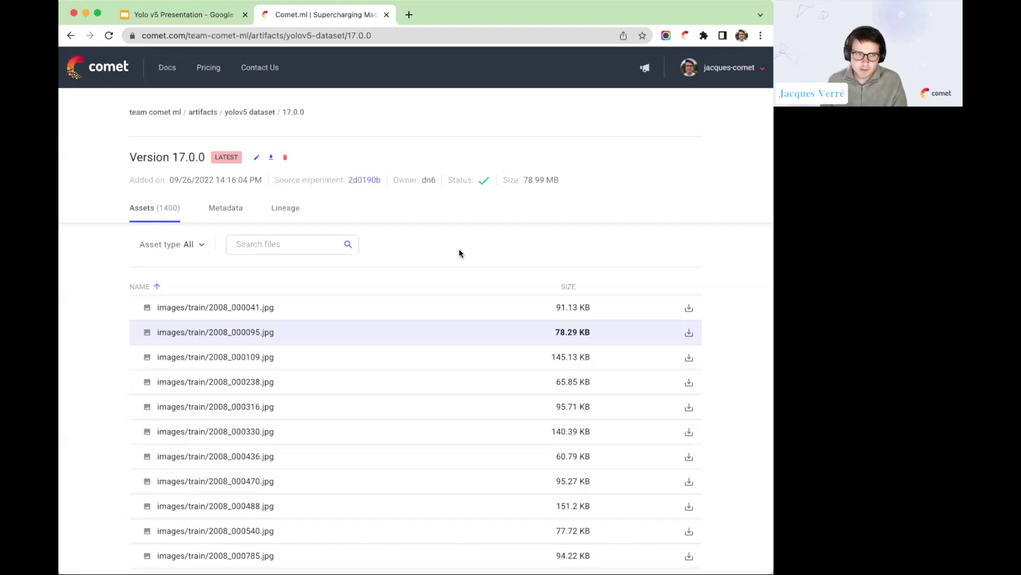
Examine the lineage graph of dataset version 17.0.0, covering its upstream artifacts and the experiments connected to it.
{"action": "left_click", "coordinate": [300, 215]}
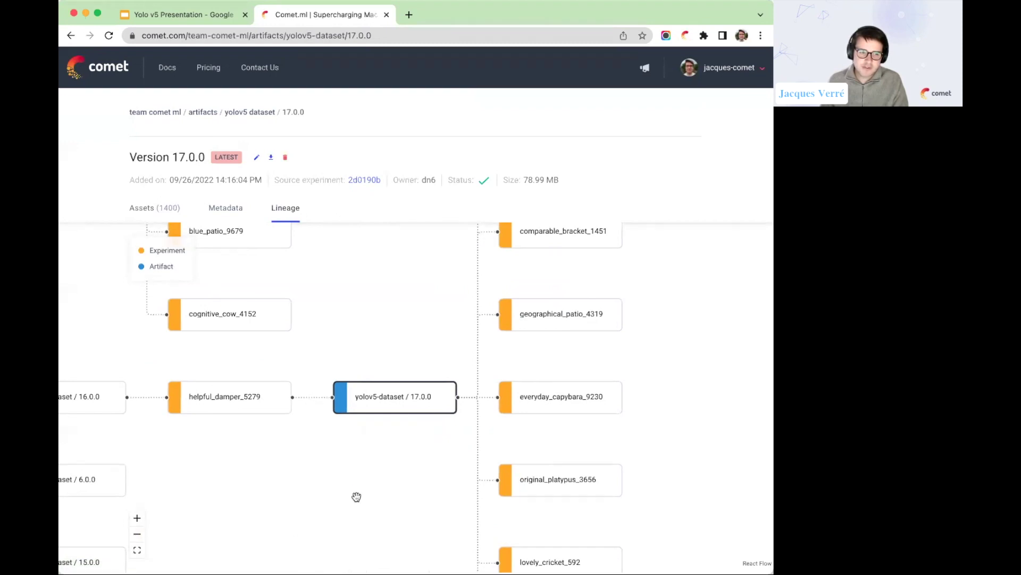
{"action": "left_click_drag", "start_coordinate": [326, 454], "coordinate": [490, 459]}
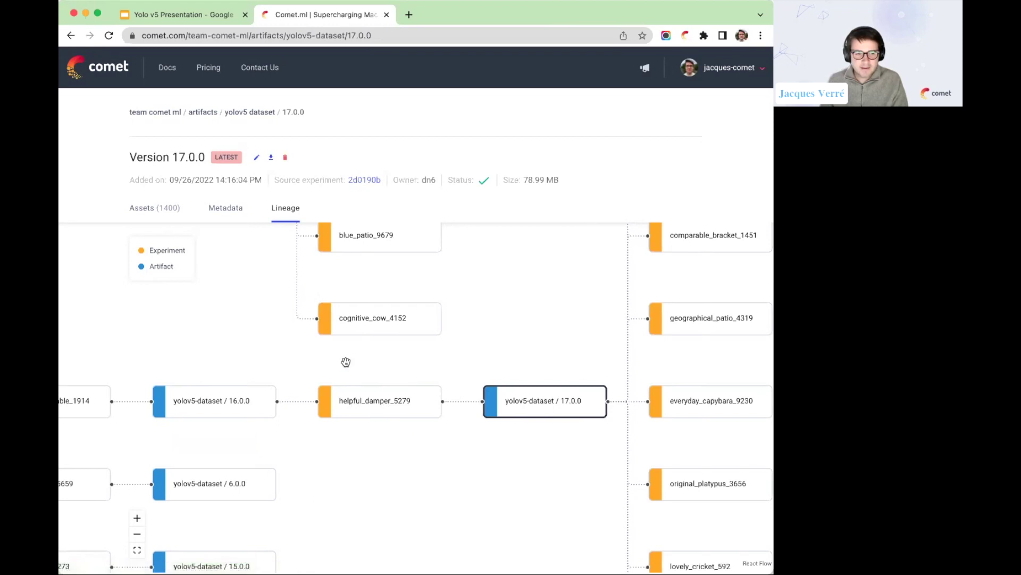
{"action": "scroll", "coordinate": [350, 383], "scroll_direction": "down", "scroll_amount": 1}
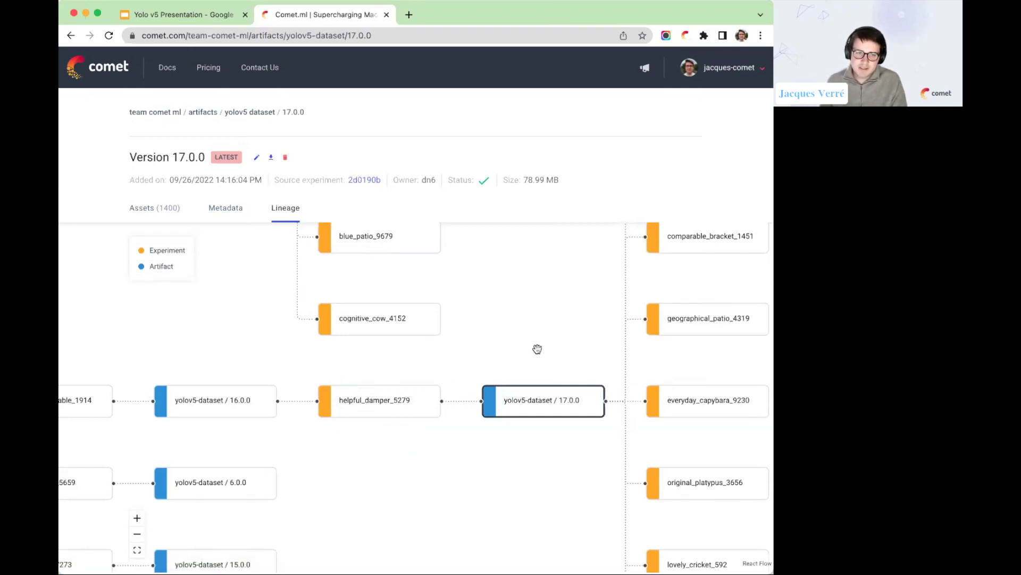
{"action": "scroll", "coordinate": [538, 349], "scroll_direction": "down", "scroll_amount": 3}
{"action": "scroll", "coordinate": [538, 349], "scroll_direction": "down", "scroll_amount": 1}
{"action": "left_click_drag", "start_coordinate": [547, 342], "coordinate": [441, 378]}
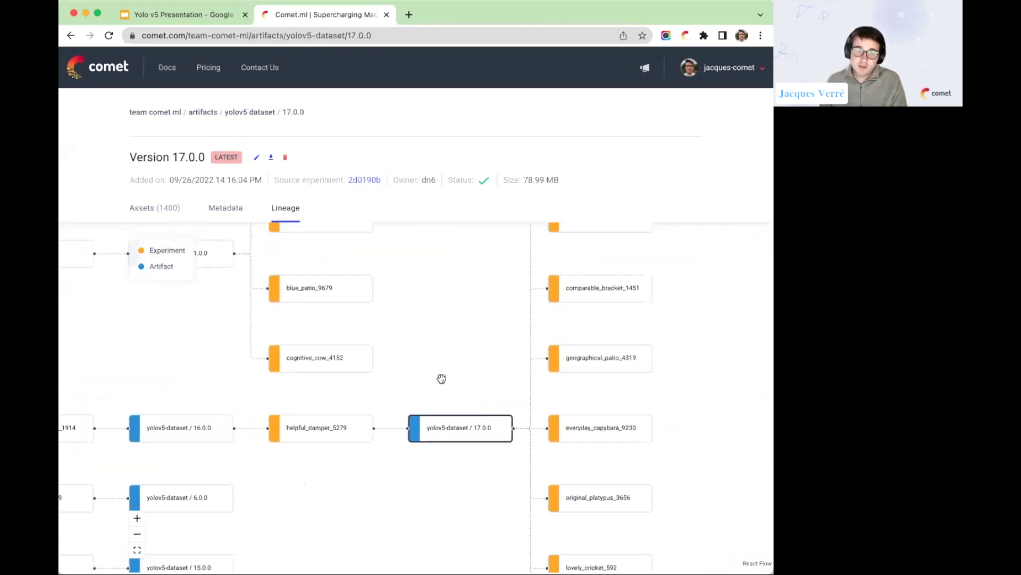
{"action": "scroll", "coordinate": [475, 268], "scroll_direction": "down", "scroll_amount": 3}
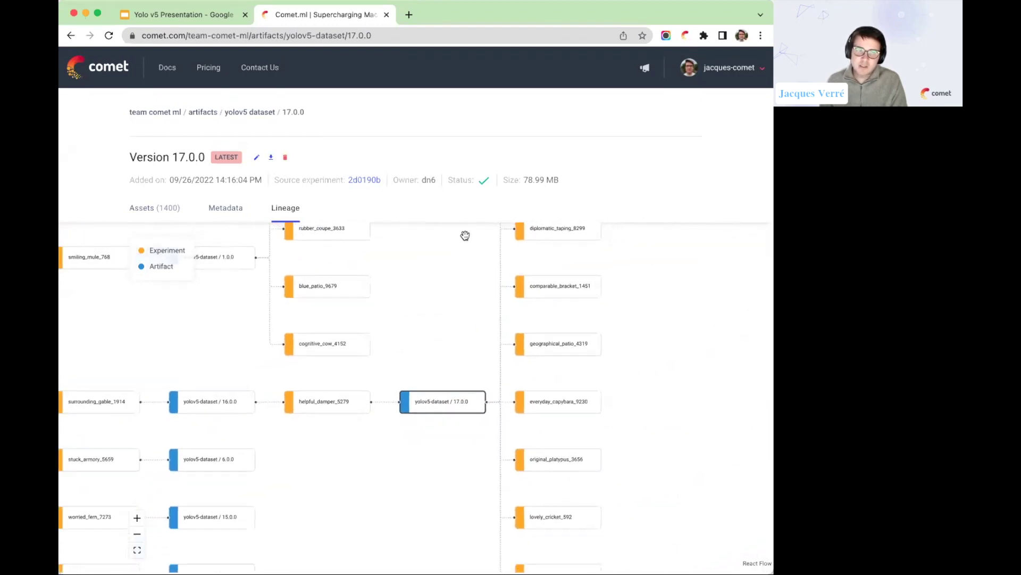
{"action": "scroll", "coordinate": [454, 351], "scroll_direction": "up", "scroll_amount": 5}
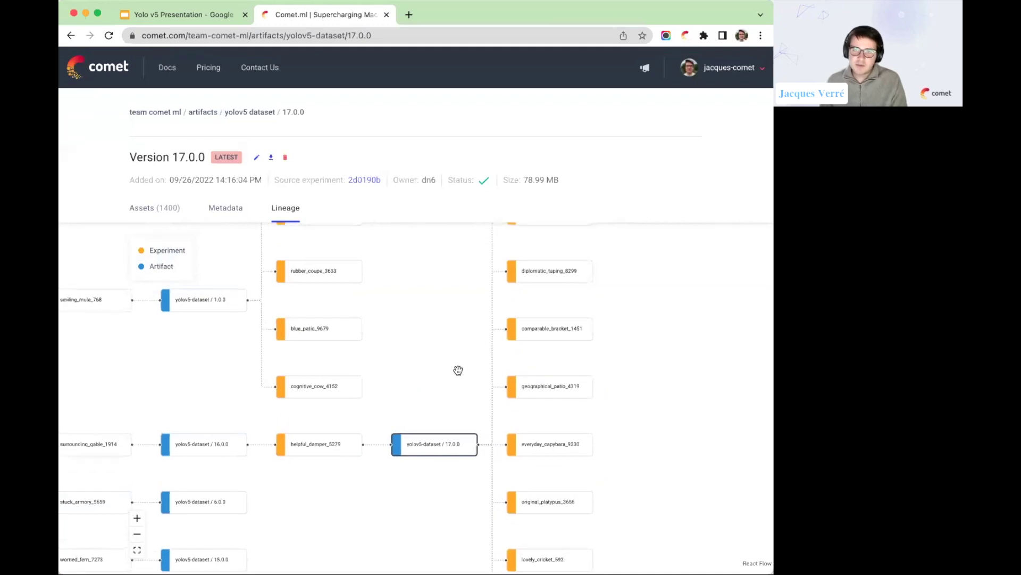
{"action": "left_click_drag", "start_coordinate": [456, 406], "coordinate": [456, 346]}
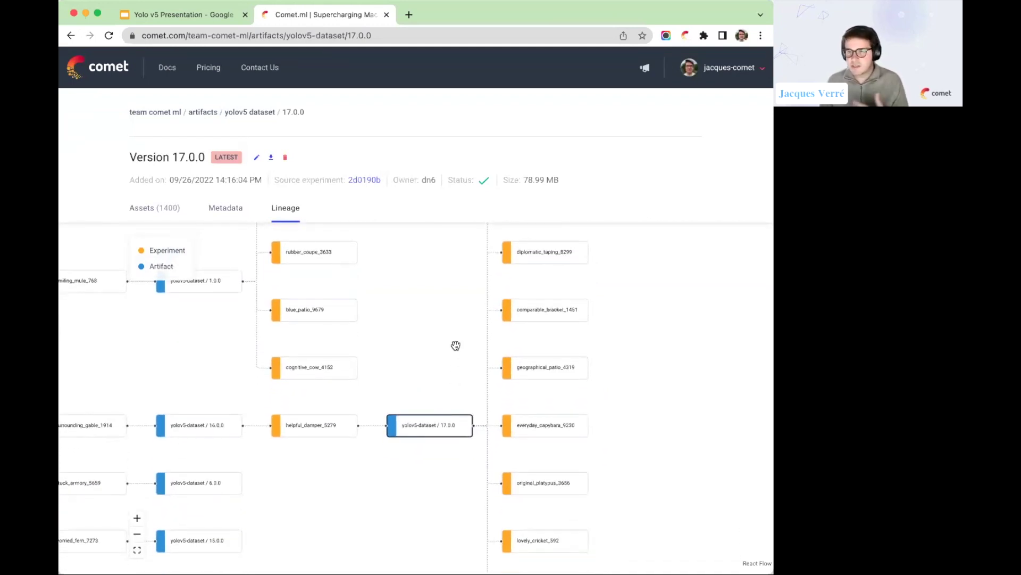
{"action": "scroll", "coordinate": [456, 345], "scroll_direction": "up", "scroll_amount": 1}
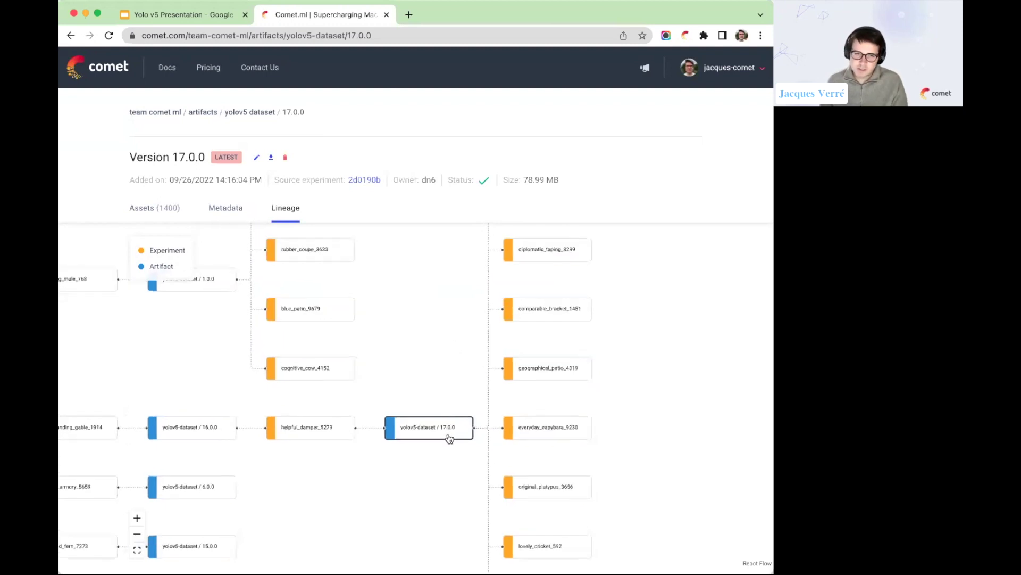
Open the comparable_bracket_1451 experiment from the lineage graph.
{"action": "left_click", "coordinate": [550, 316]}
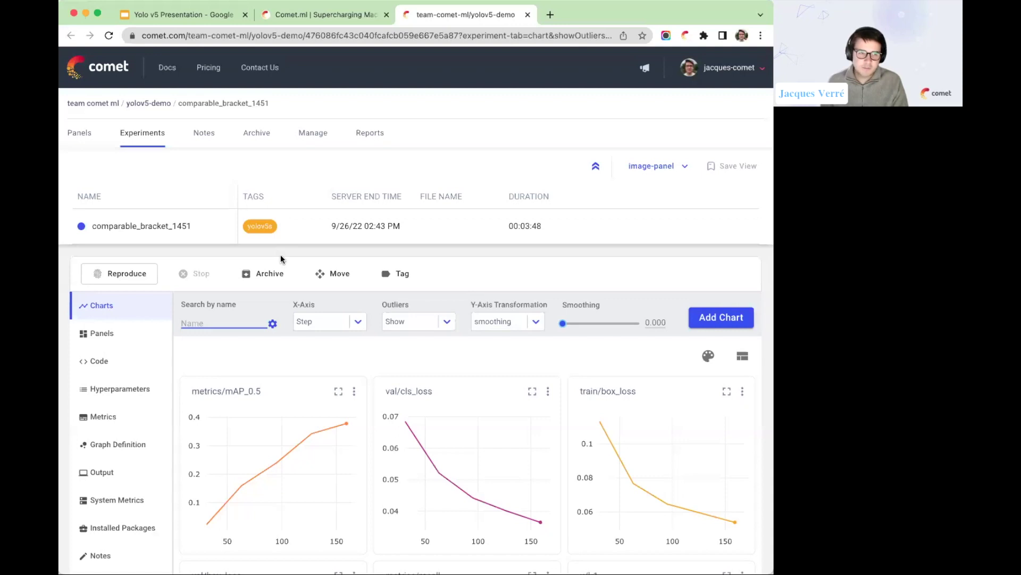
{"action": "scroll", "coordinate": [282, 255], "scroll_direction": "down", "scroll_amount": 1}
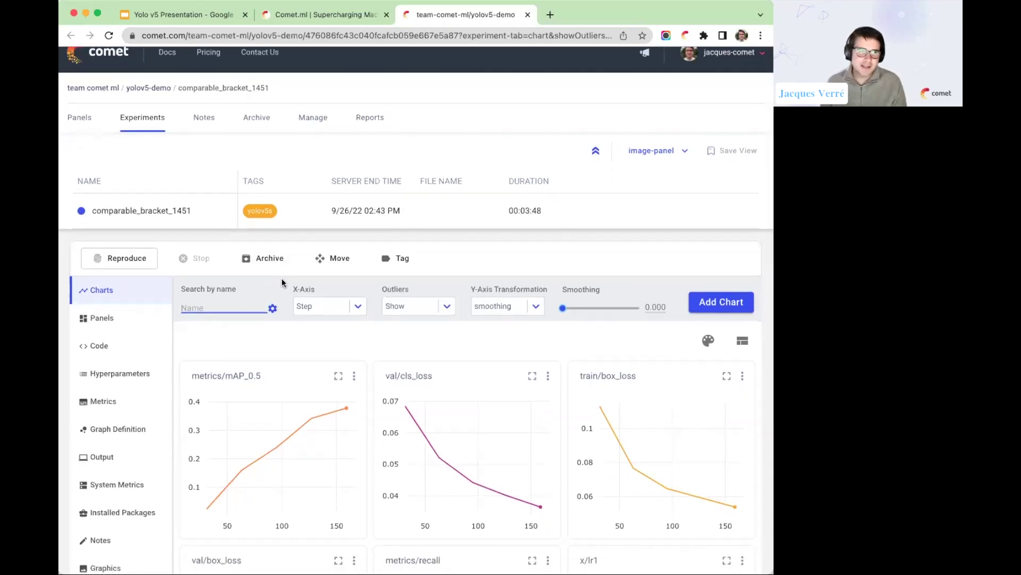
Review the presentation slide with the Comet and Yolo v5 setup commands, and return to the experiment's charts.
{"action": "left_click", "coordinate": [181, 14]}
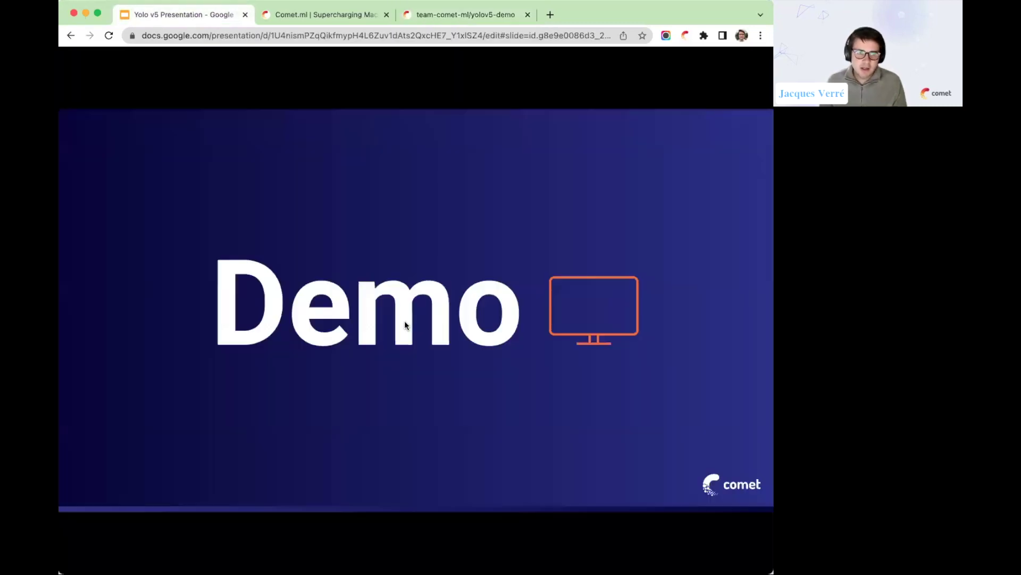
{"action": "key", "text": "Left"}
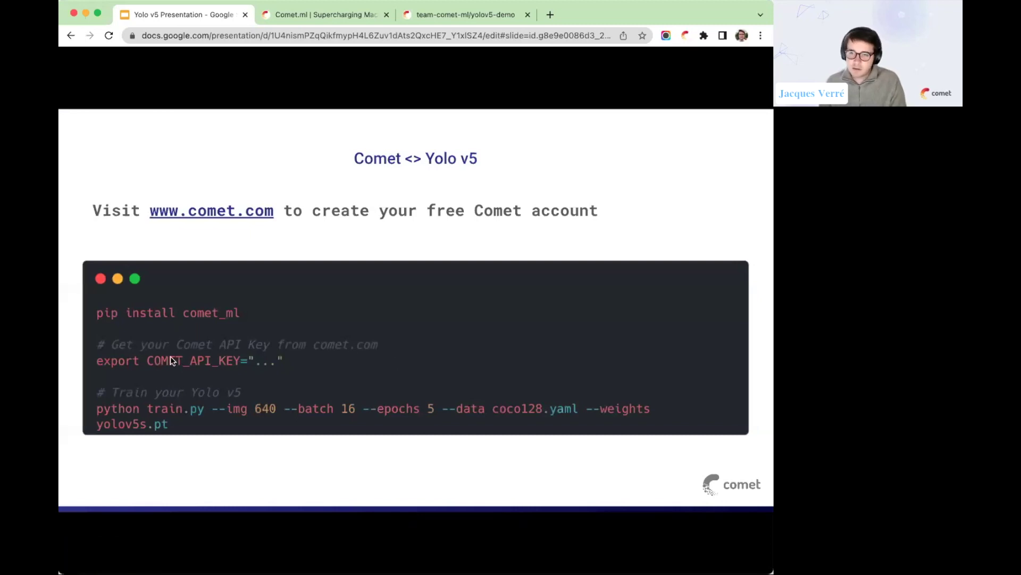
{"action": "left_click", "coordinate": [448, 16]}
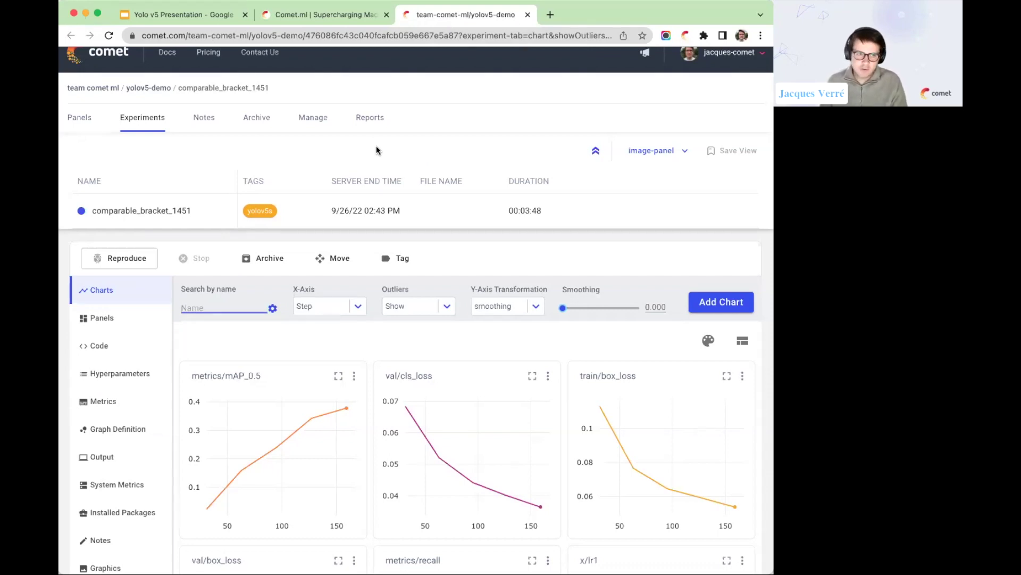
Examine the experiment's metric charts, including the val/cls_loss, train/box_loss, metrics/recall and learning rate plots.
{"action": "scroll", "coordinate": [375, 146], "scroll_direction": "down", "scroll_amount": 3}
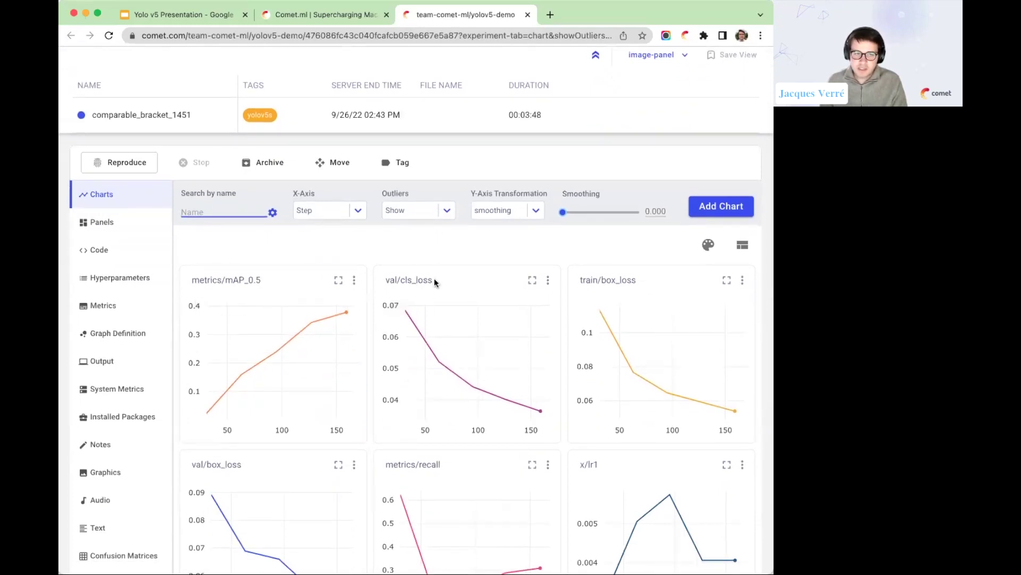
{"action": "triple_click", "coordinate": [410, 281]}
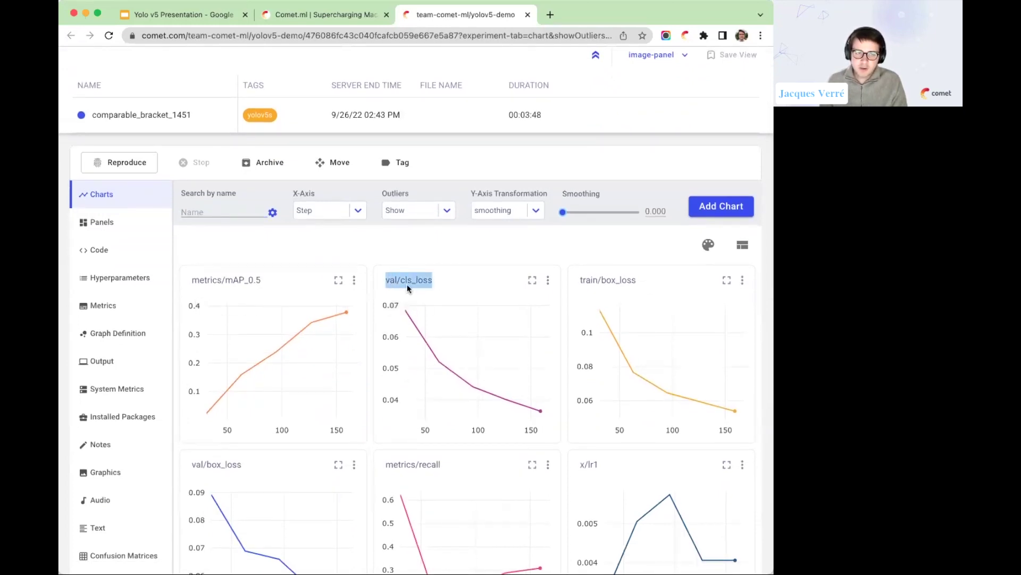
{"action": "triple_click", "coordinate": [648, 283]}
{"action": "left_click_drag", "start_coordinate": [432, 281], "coordinate": [381, 278]}
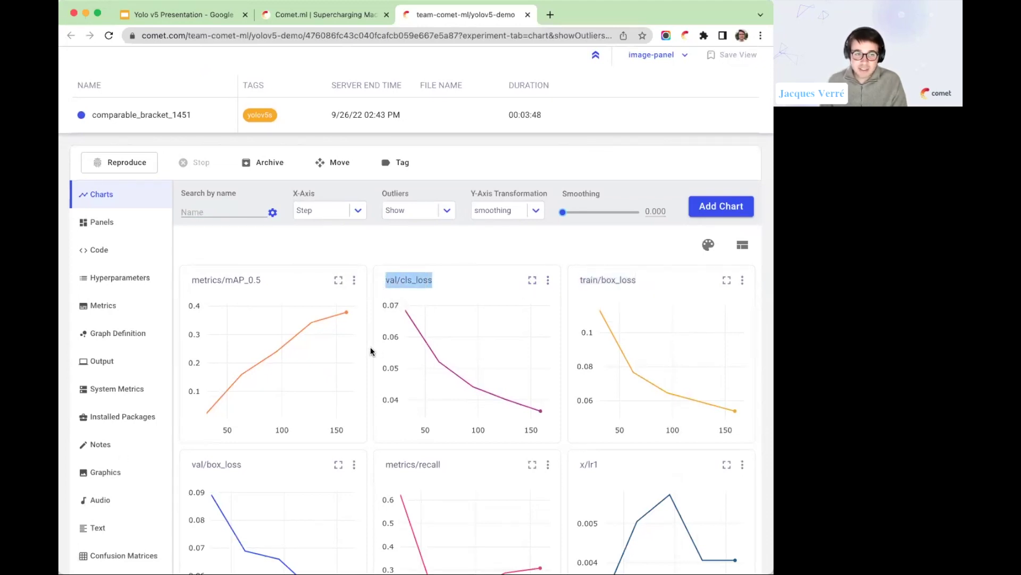
{"action": "scroll", "coordinate": [410, 287], "scroll_direction": "down", "scroll_amount": 3}
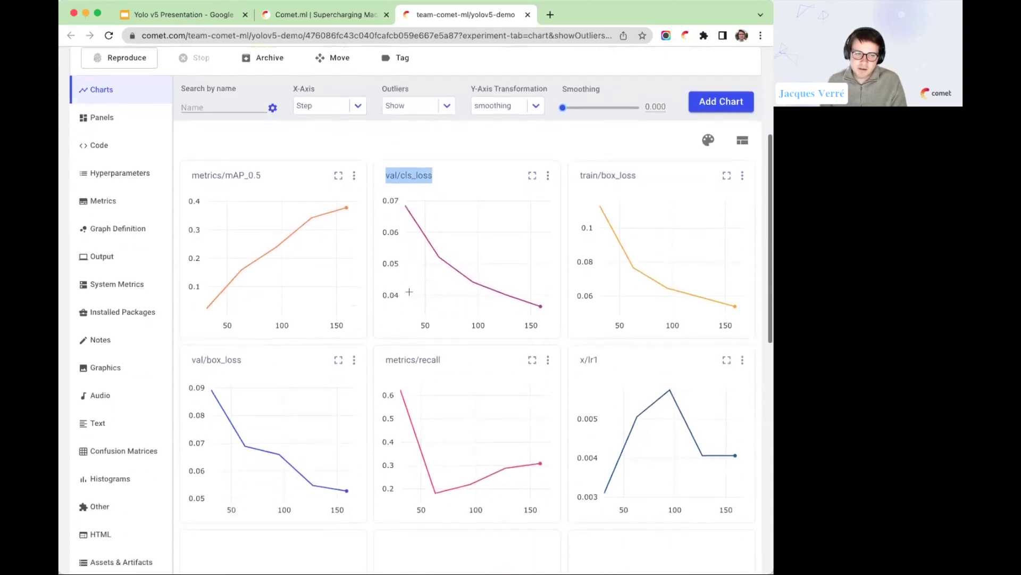
{"action": "left_click_drag", "start_coordinate": [394, 360], "coordinate": [513, 367]}
{"action": "scroll", "coordinate": [513, 367], "scroll_direction": "down", "scroll_amount": 5}
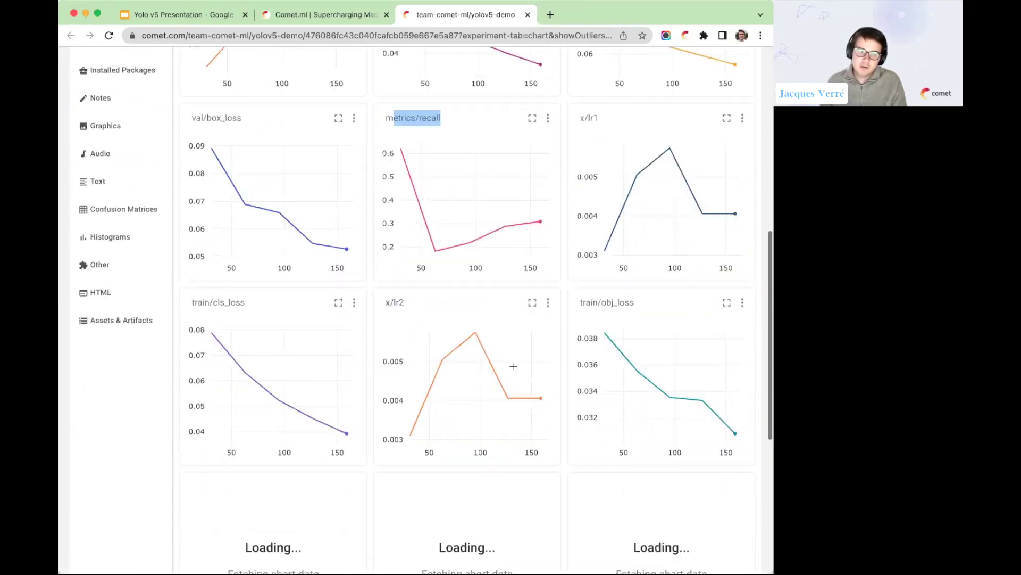
{"action": "scroll", "coordinate": [513, 366], "scroll_direction": "down", "scroll_amount": 3}
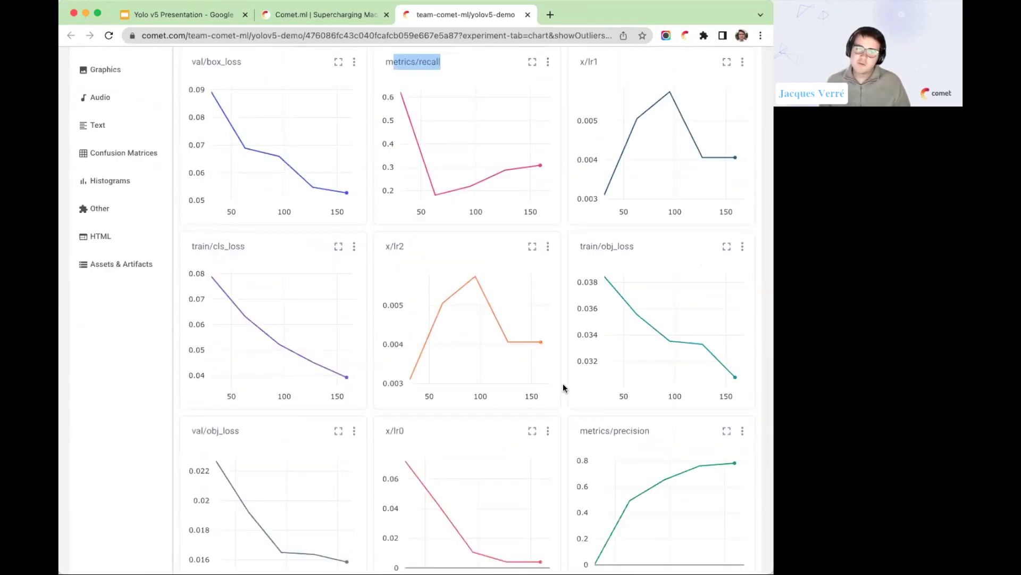
{"action": "scroll", "coordinate": [563, 383], "scroll_direction": "up", "scroll_amount": 10}
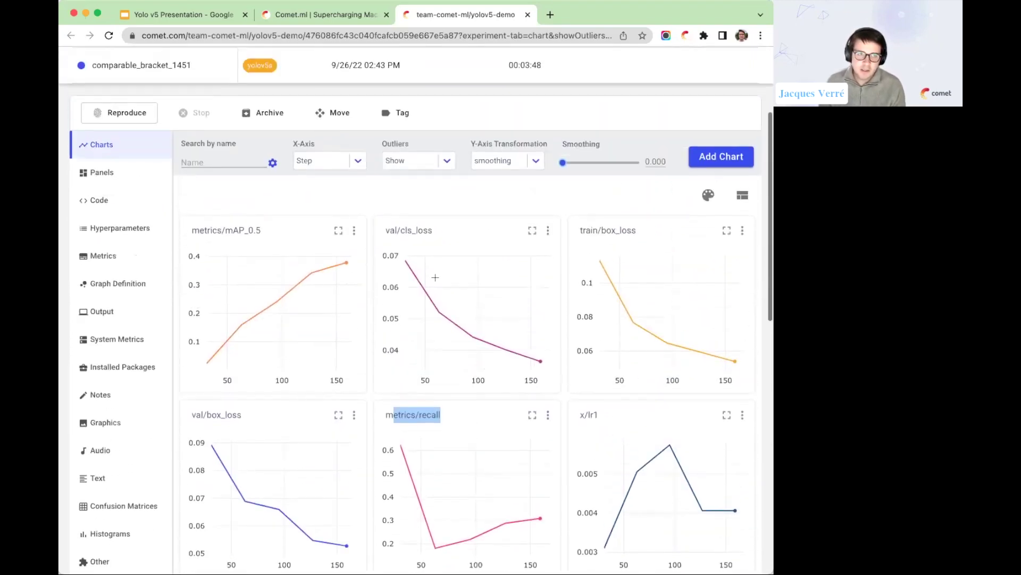
{"action": "scroll", "coordinate": [435, 277], "scroll_direction": "up", "scroll_amount": 1}
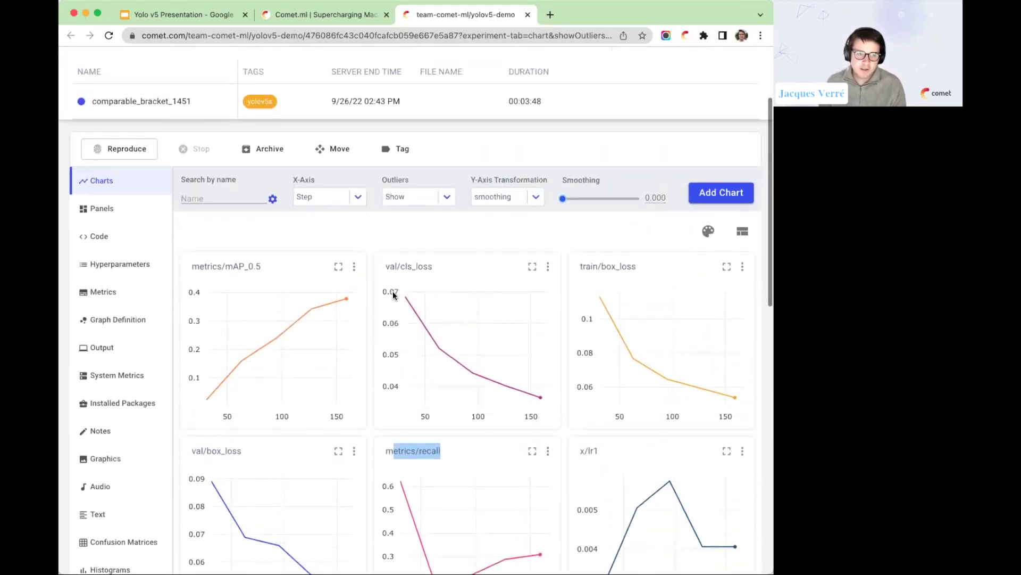
Set the X-axis of the experiment's charts to Epoch and review the metric plots.
{"action": "left_click", "coordinate": [328, 198]}
{"action": "left_click", "coordinate": [311, 285]}
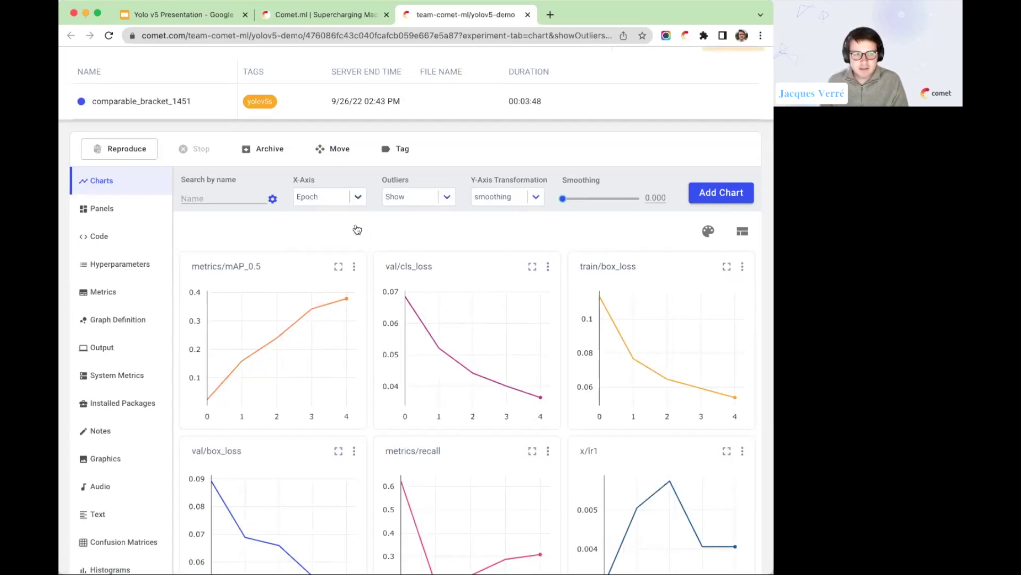
{"action": "scroll", "coordinate": [525, 397], "scroll_direction": "down", "scroll_amount": 4}
{"action": "scroll", "coordinate": [525, 397], "scroll_direction": "down", "scroll_amount": 4}
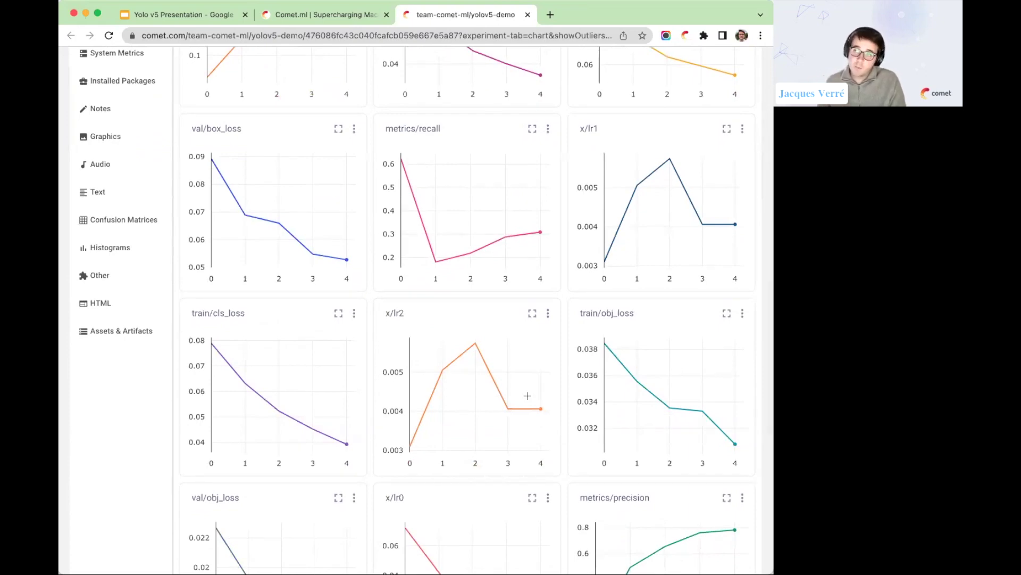
{"action": "scroll", "coordinate": [527, 396], "scroll_direction": "up", "scroll_amount": 5}
{"action": "scroll", "coordinate": [526, 398], "scroll_direction": "up", "scroll_amount": 2}
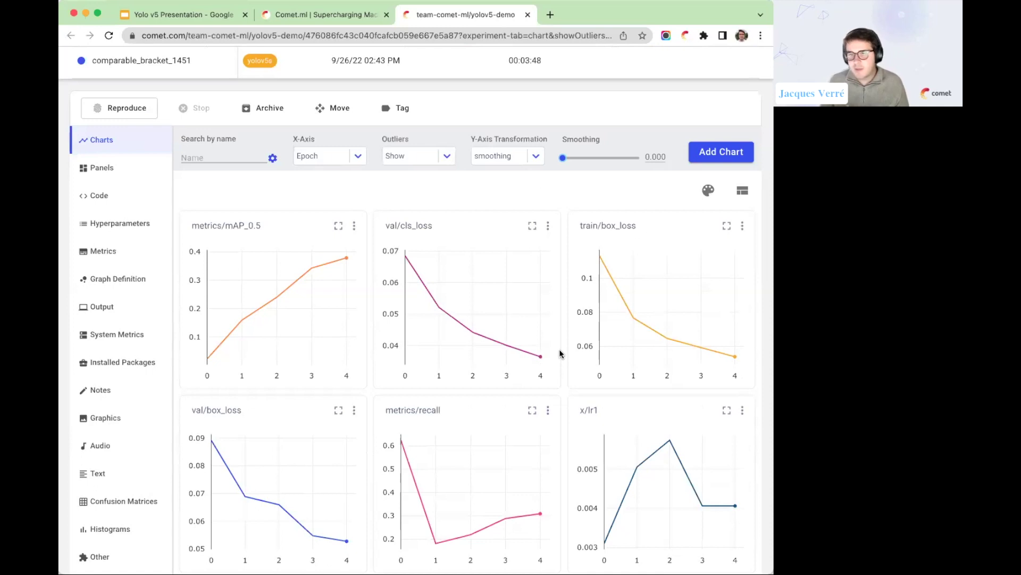
{"action": "scroll", "coordinate": [453, 406], "scroll_direction": "down", "scroll_amount": 1}
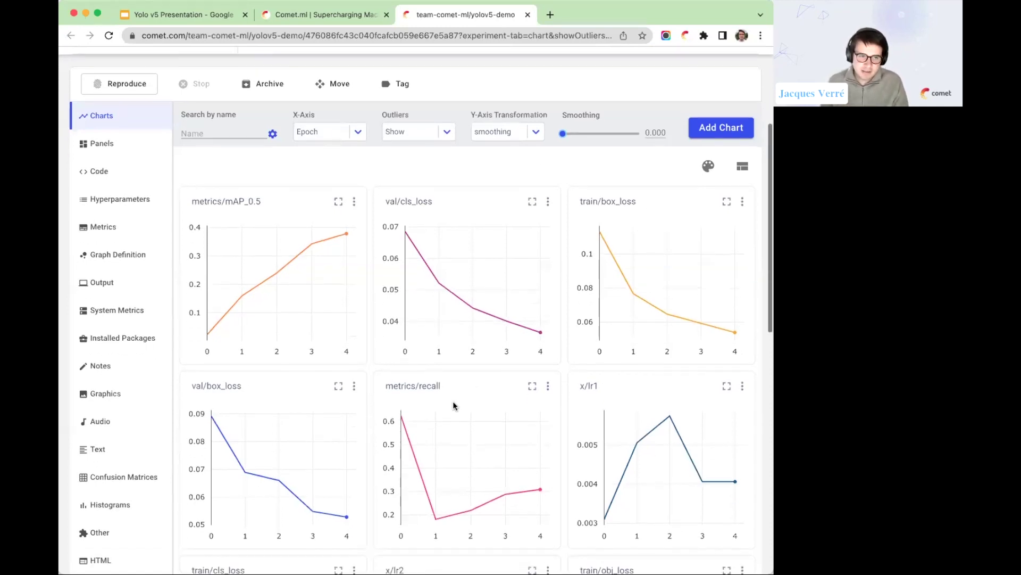
Open the experiment's hyperparameters and review the logged training parameters, such as batch_size, epochs, imgsz, lr0 and momentum.
{"action": "mouse_move", "coordinate": [513, 507]}
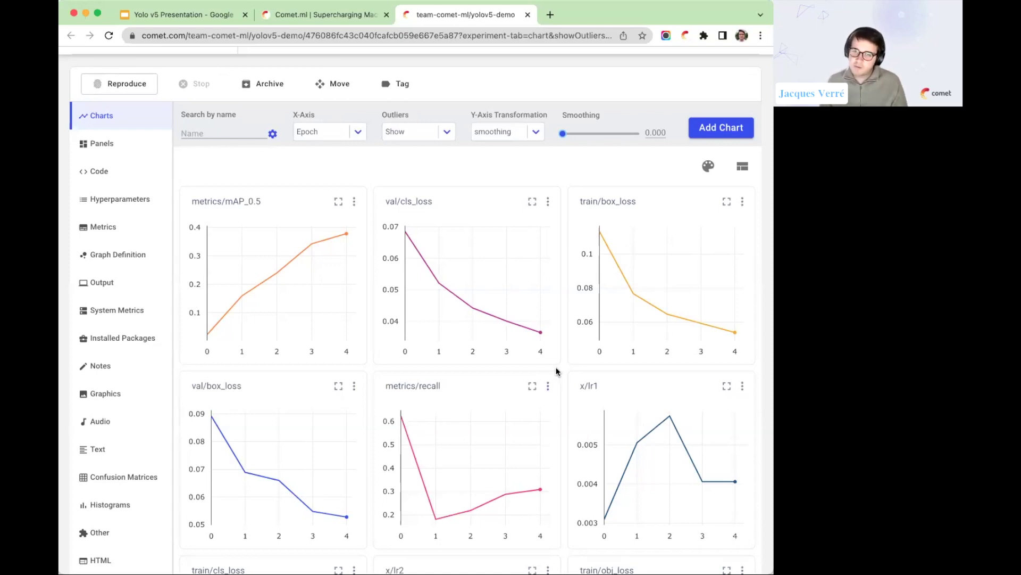
{"action": "scroll", "coordinate": [270, 158], "scroll_direction": "up", "scroll_amount": 1}
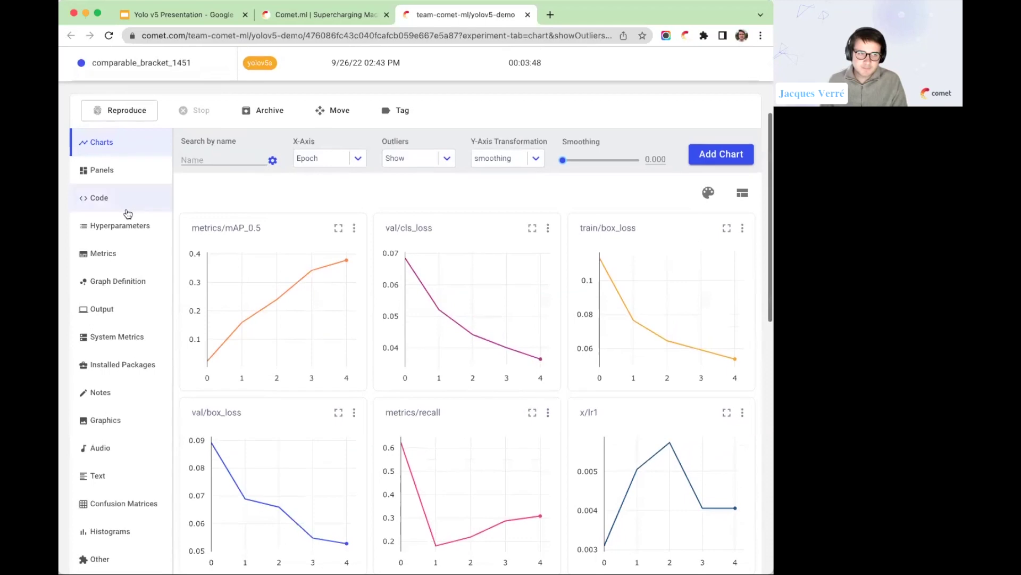
{"action": "left_click", "coordinate": [107, 233]}
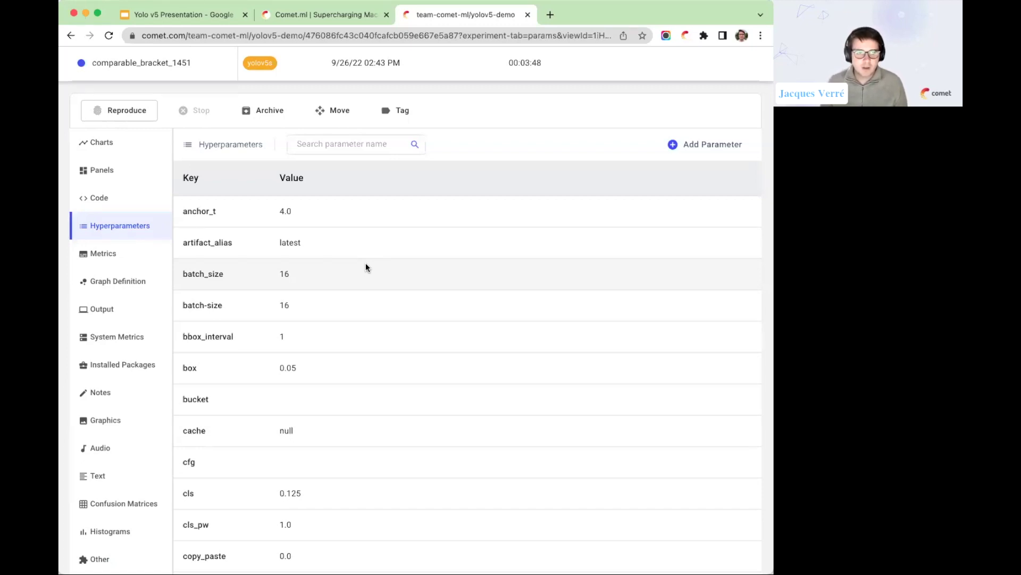
{"action": "scroll", "coordinate": [240, 223], "scroll_direction": "down", "scroll_amount": 2}
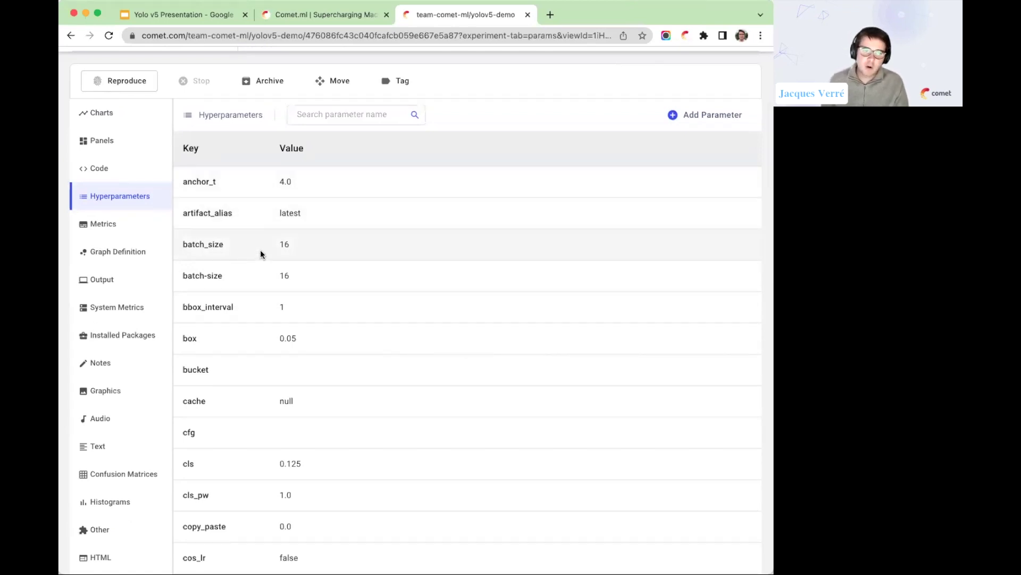
{"action": "scroll", "coordinate": [261, 252], "scroll_direction": "down", "scroll_amount": 6}
{"action": "scroll", "coordinate": [261, 254], "scroll_direction": "down", "scroll_amount": 5}
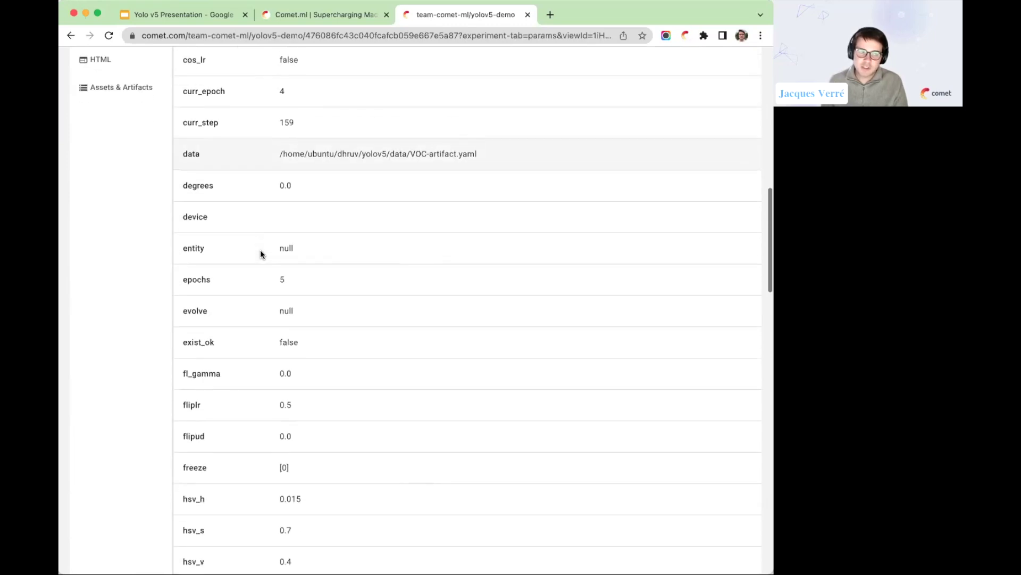
{"action": "scroll", "coordinate": [260, 250], "scroll_direction": "down", "scroll_amount": 2}
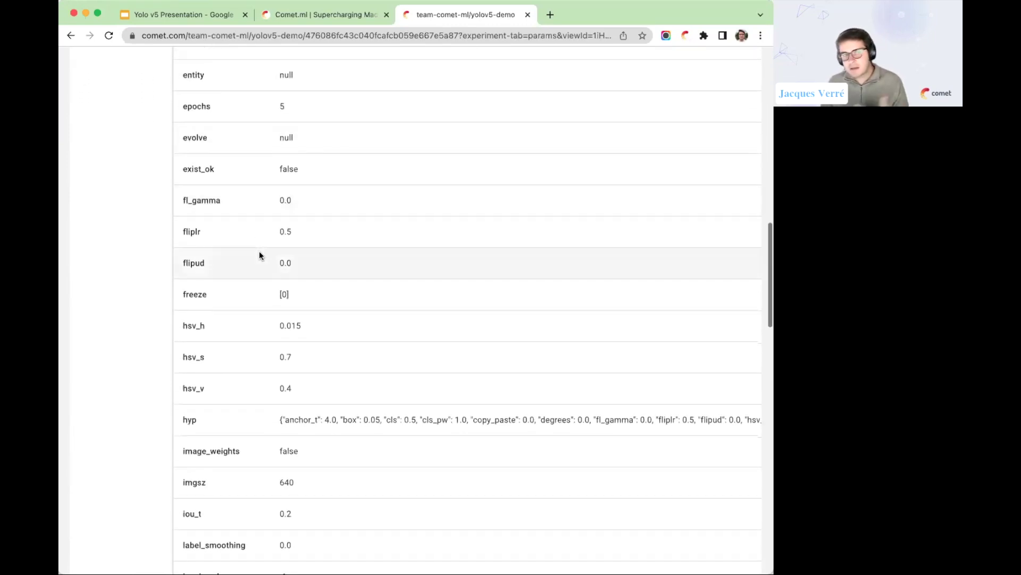
{"action": "scroll", "coordinate": [260, 255], "scroll_direction": "down", "scroll_amount": 8}
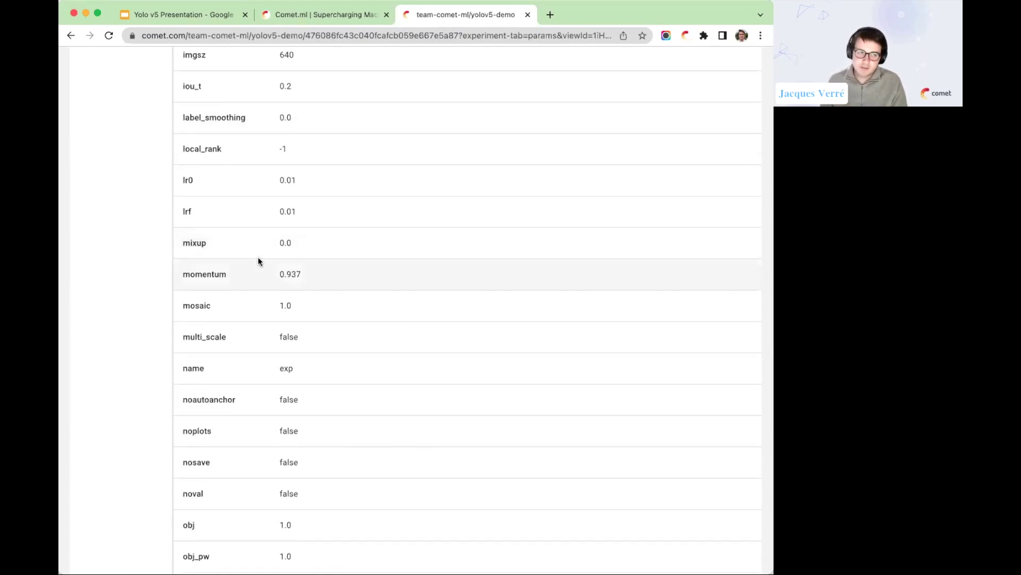
{"action": "scroll", "coordinate": [256, 259], "scroll_direction": "up", "scroll_amount": 11}
{"action": "scroll", "coordinate": [258, 261], "scroll_direction": "up", "scroll_amount": 12}
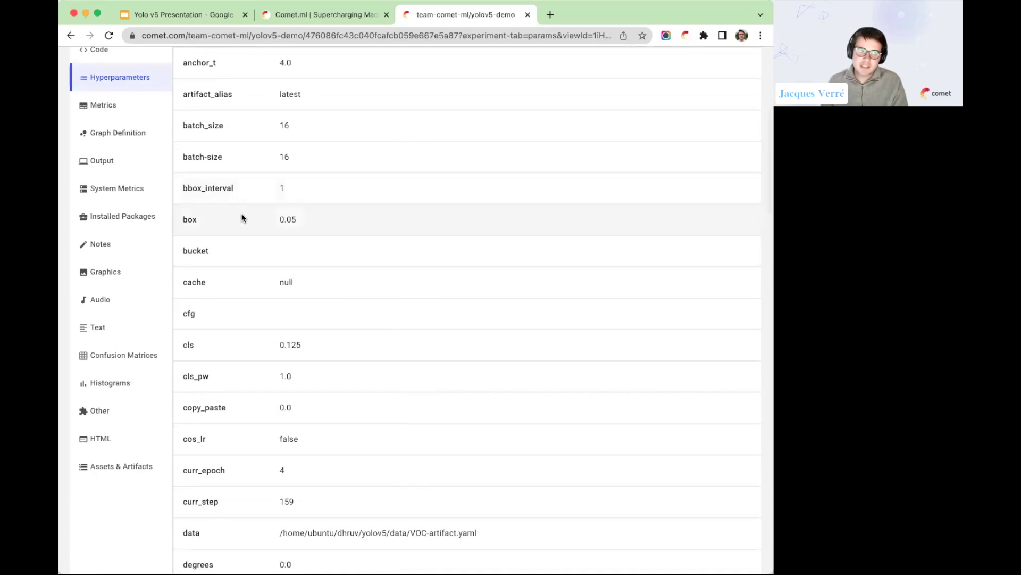
{"action": "scroll", "coordinate": [212, 276], "scroll_direction": "up", "scroll_amount": 1}
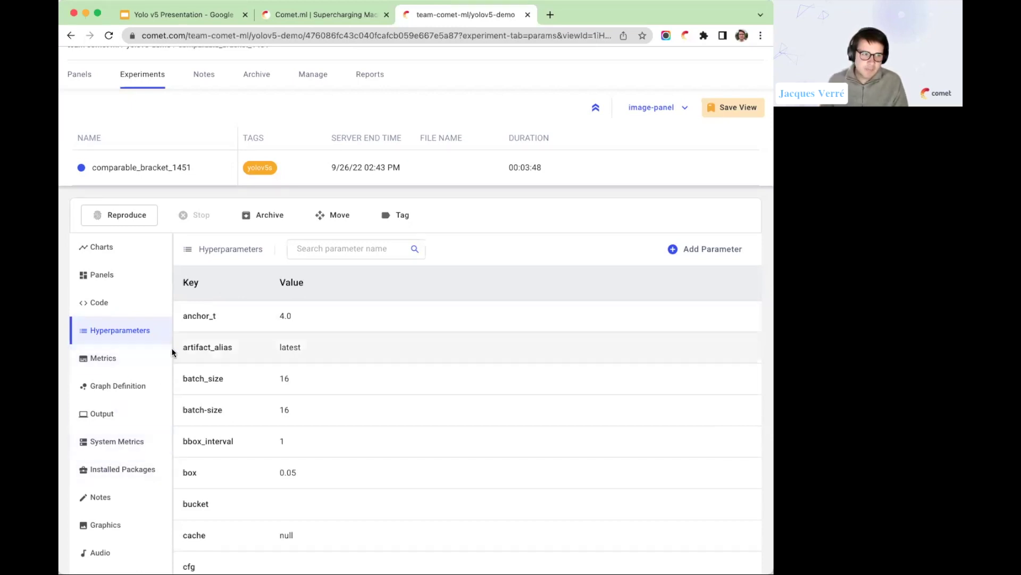
Review the experiment's table of last, minimum and maximum metric values, and its list of installed packages.
{"action": "left_click", "coordinate": [126, 358]}
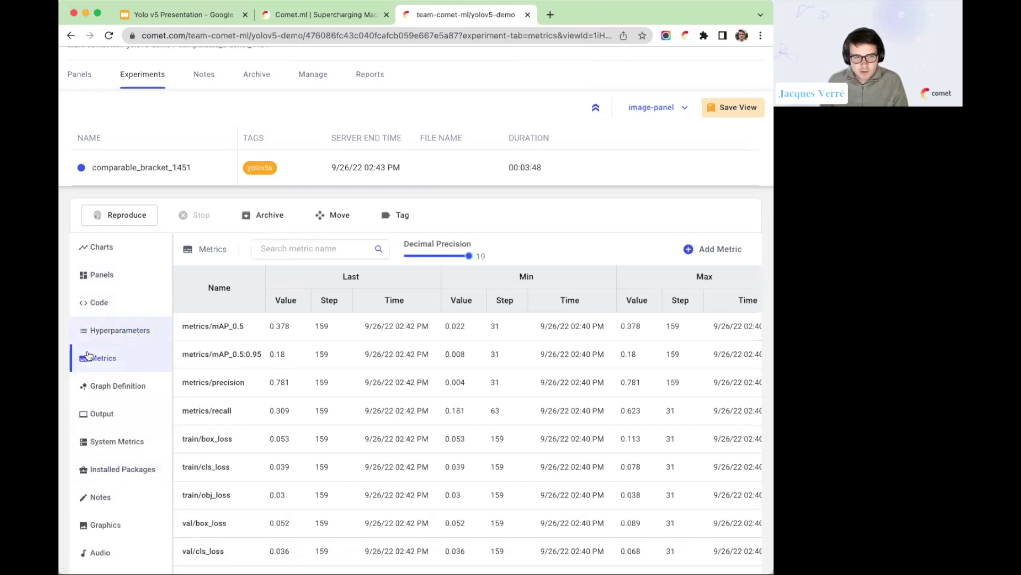
{"action": "scroll", "coordinate": [248, 334], "scroll_direction": "down", "scroll_amount": 2}
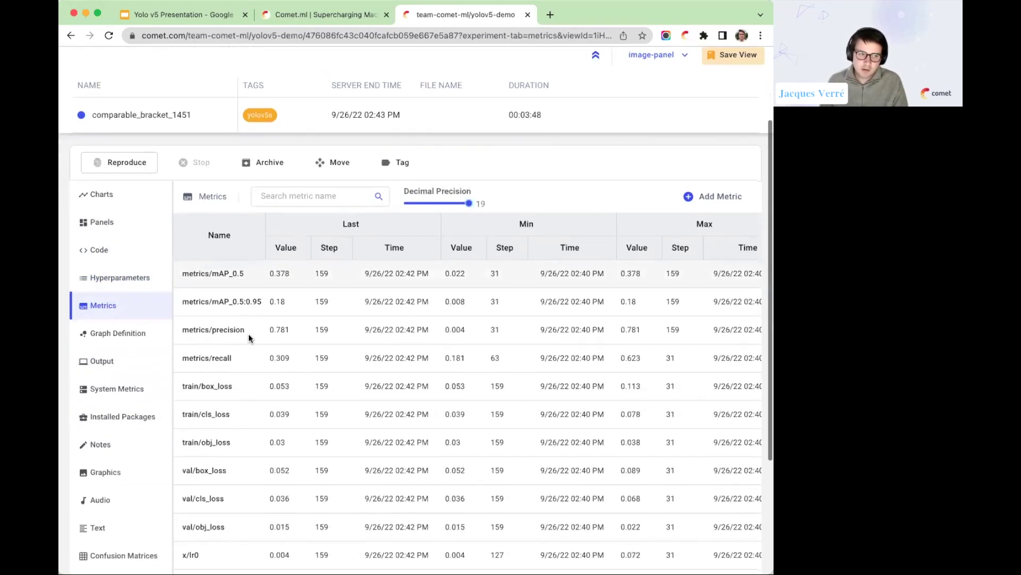
{"action": "left_click", "coordinate": [134, 420]}
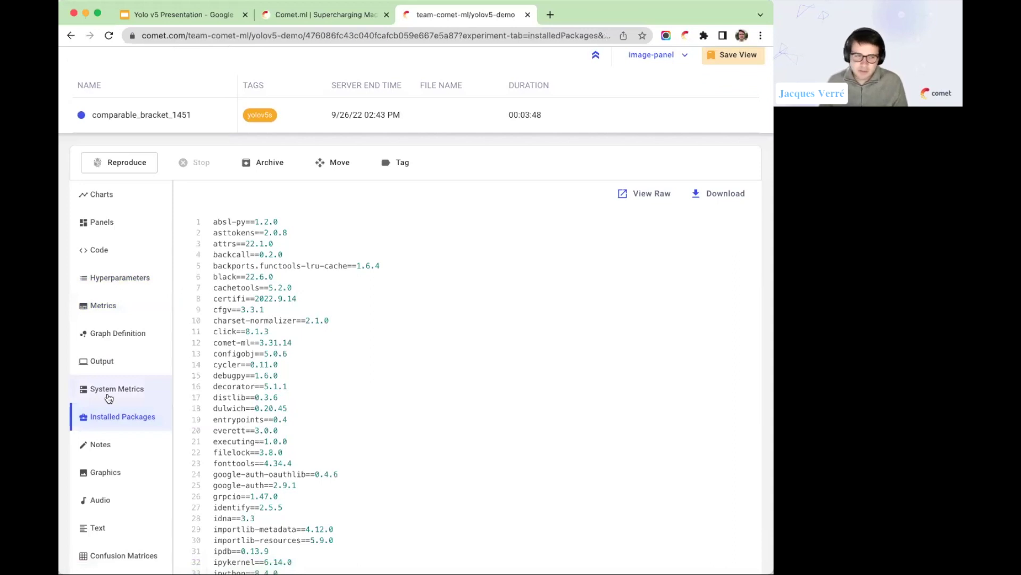
Look through the experiment's logged graphics and view PR_curve.png enlarged, closing it when done.
{"action": "left_click", "coordinate": [109, 473]}
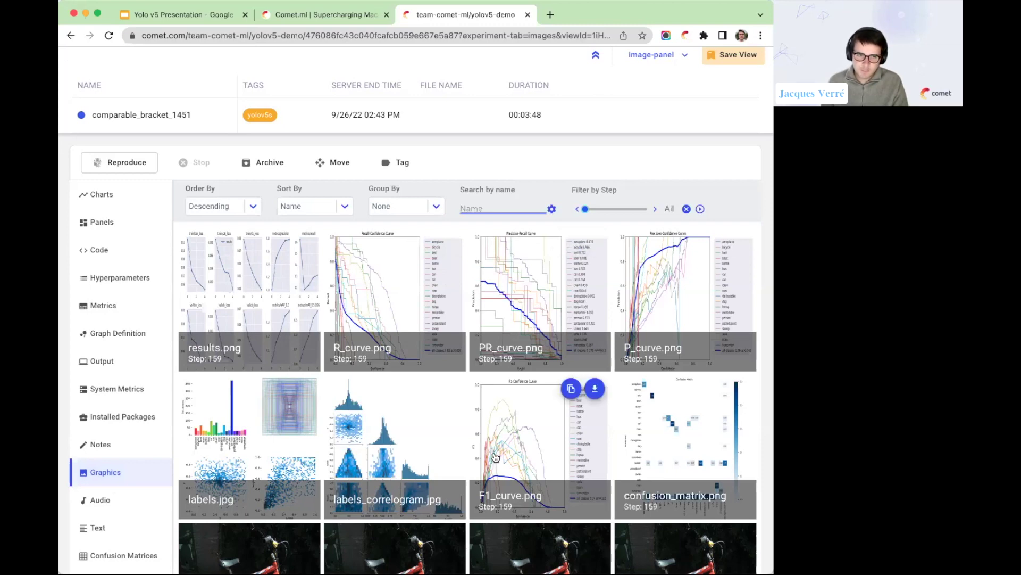
{"action": "scroll", "coordinate": [495, 456], "scroll_direction": "down", "scroll_amount": 2}
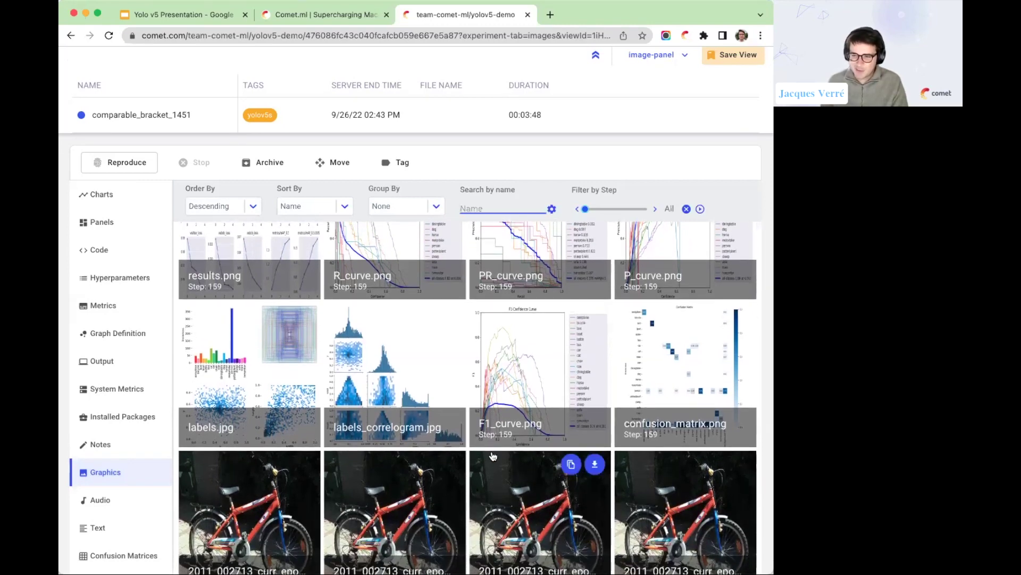
{"action": "scroll", "coordinate": [493, 456], "scroll_direction": "up", "scroll_amount": 2}
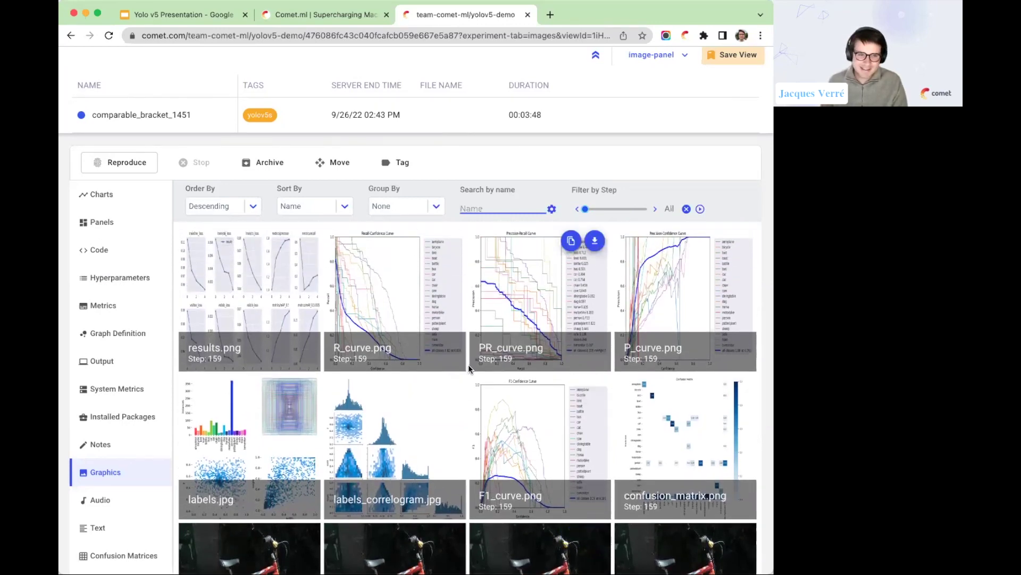
{"action": "left_click", "coordinate": [496, 334]}
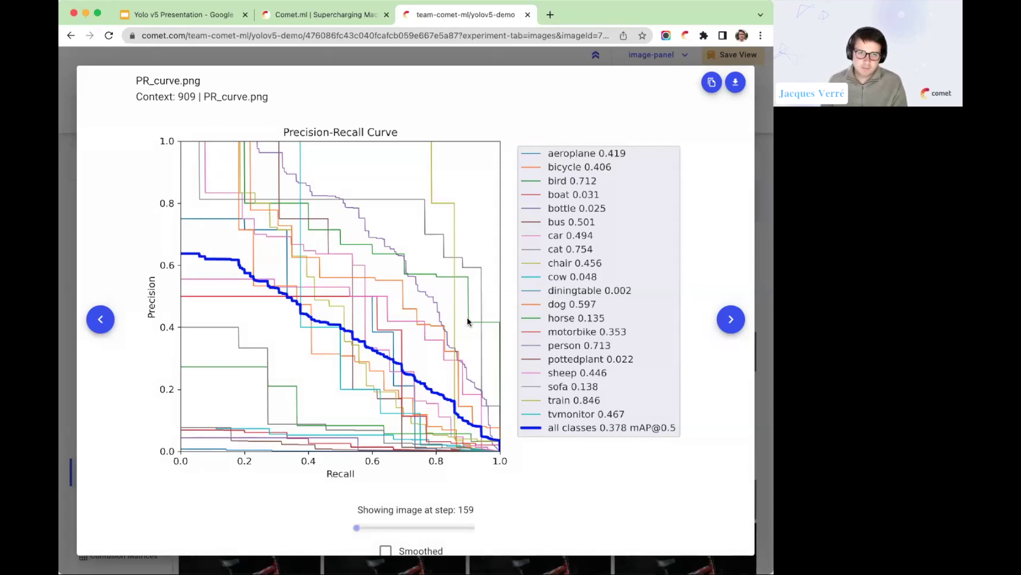
{"action": "key", "text": "Escape"}
Browse the logged bicycle and cat prediction images, and view confusion_matrix.png enlarged before closing it.
{"action": "scroll", "coordinate": [518, 329], "scroll_direction": "down", "scroll_amount": 1}
{"action": "scroll", "coordinate": [517, 330], "scroll_direction": "down", "scroll_amount": 3}
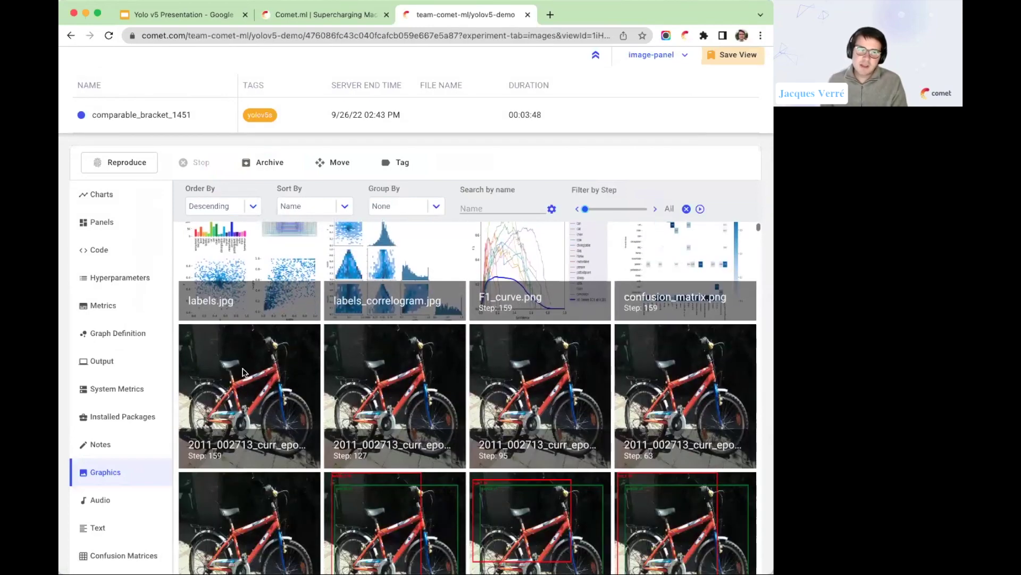
{"action": "scroll", "coordinate": [481, 495], "scroll_direction": "down", "scroll_amount": 2}
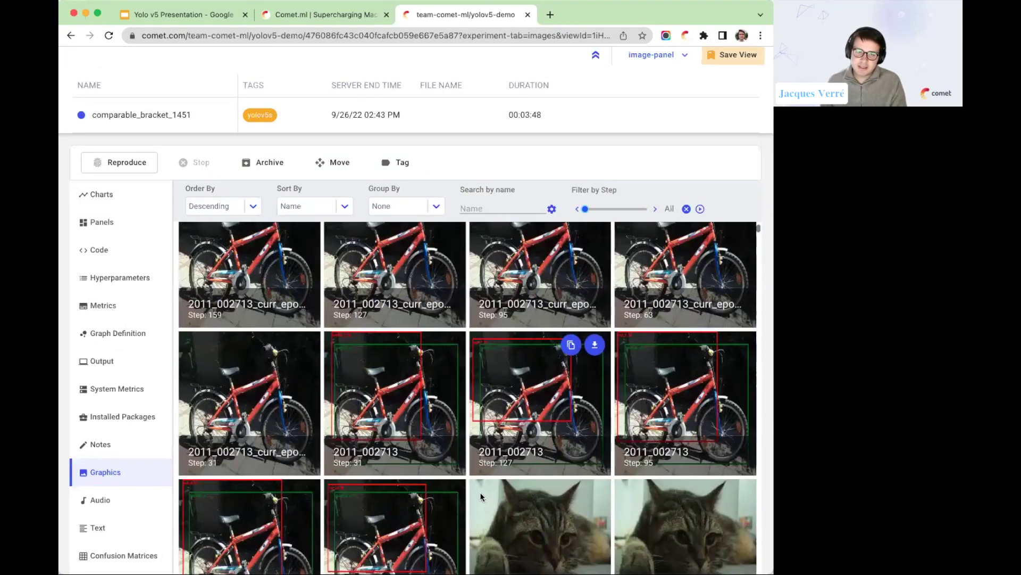
{"action": "scroll", "coordinate": [476, 482], "scroll_direction": "up", "scroll_amount": 5}
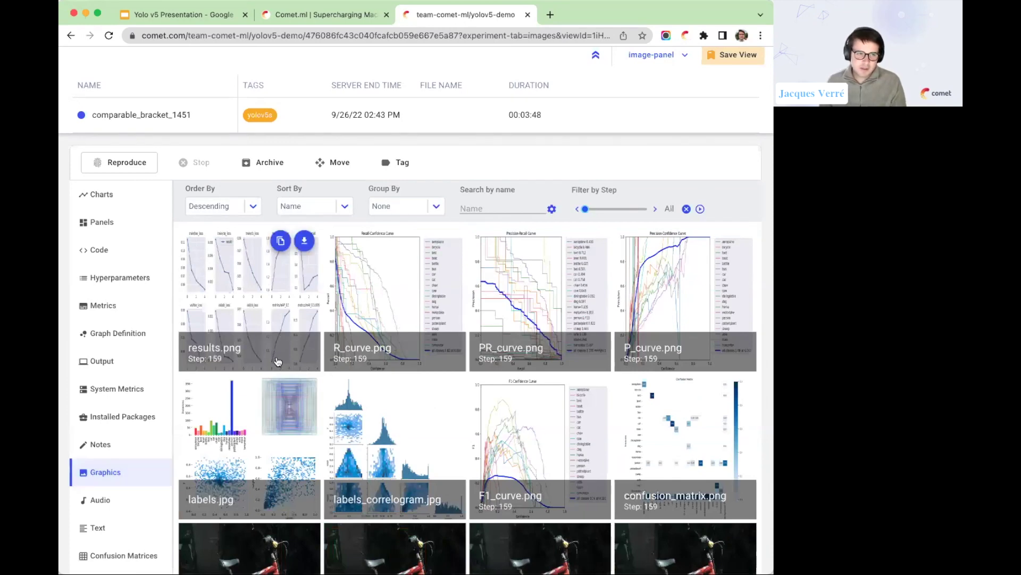
{"action": "left_click", "coordinate": [649, 447]}
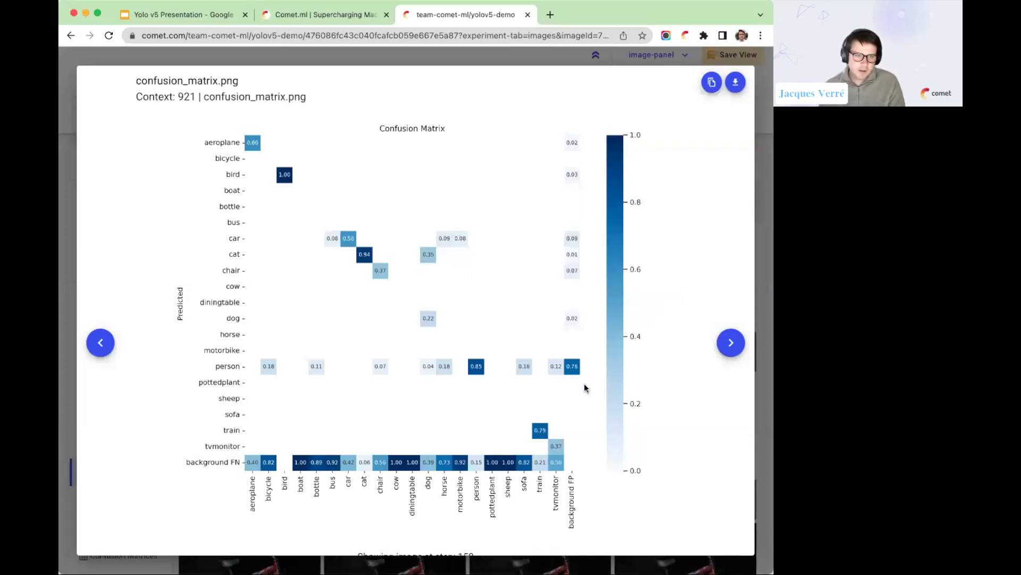
{"action": "key", "text": "Escape"}
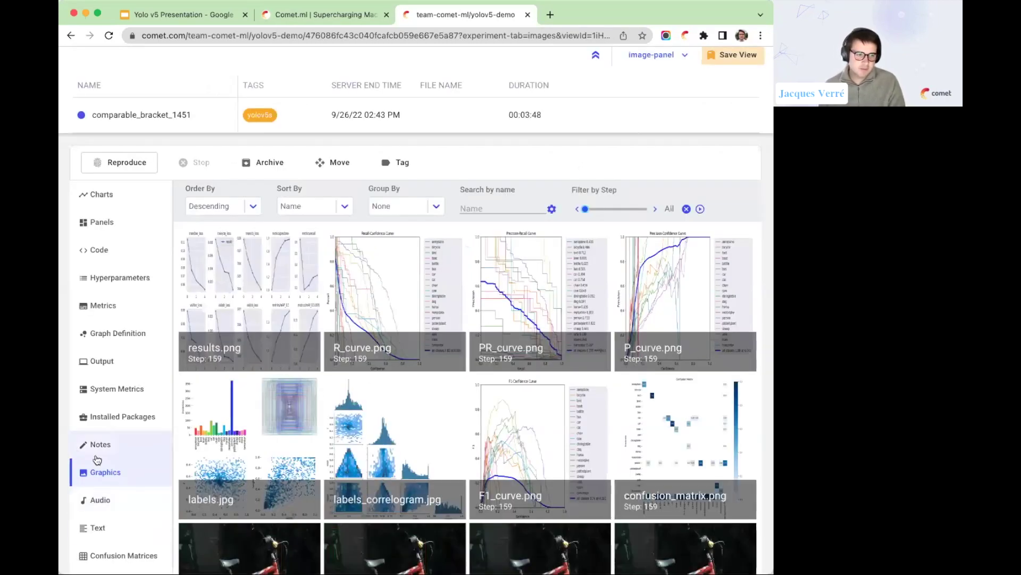
Open the experiment's interactive confusion matrix and set its cell value to Percent by row.
{"action": "scroll", "coordinate": [79, 452], "scroll_direction": "down", "scroll_amount": 1}
{"action": "left_click", "coordinate": [117, 536]}
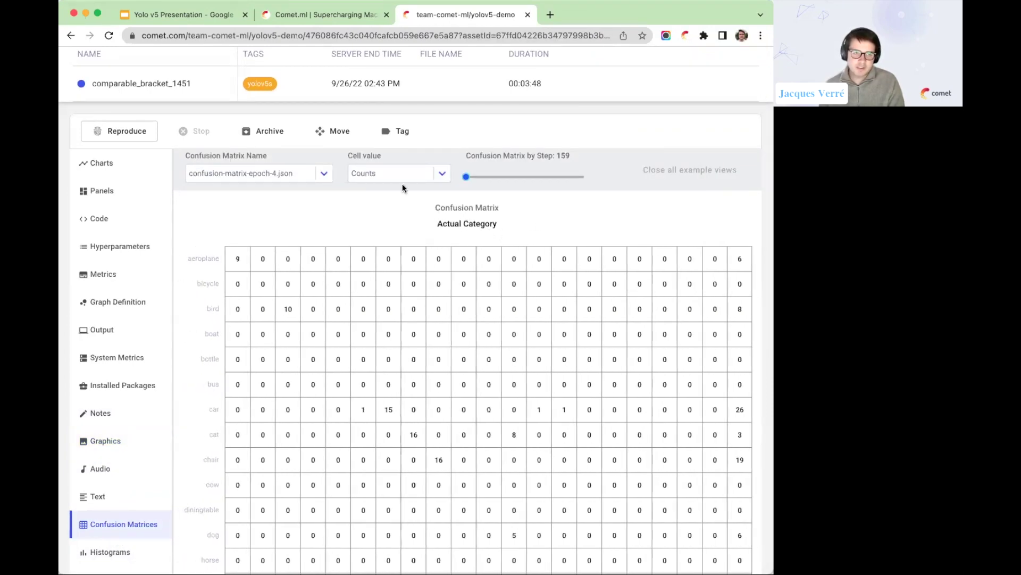
{"action": "left_click", "coordinate": [374, 173]}
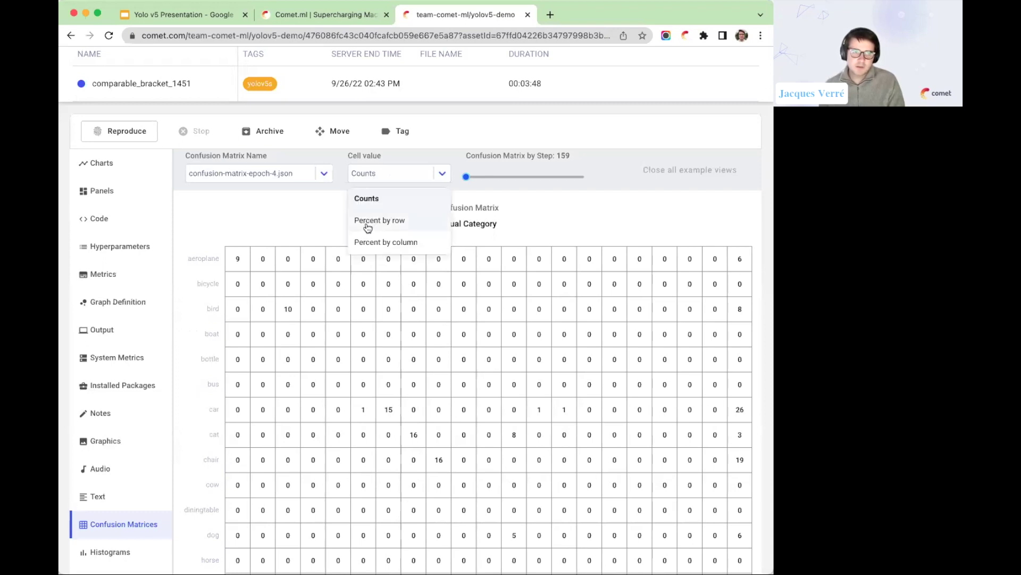
{"action": "left_click", "coordinate": [367, 227]}
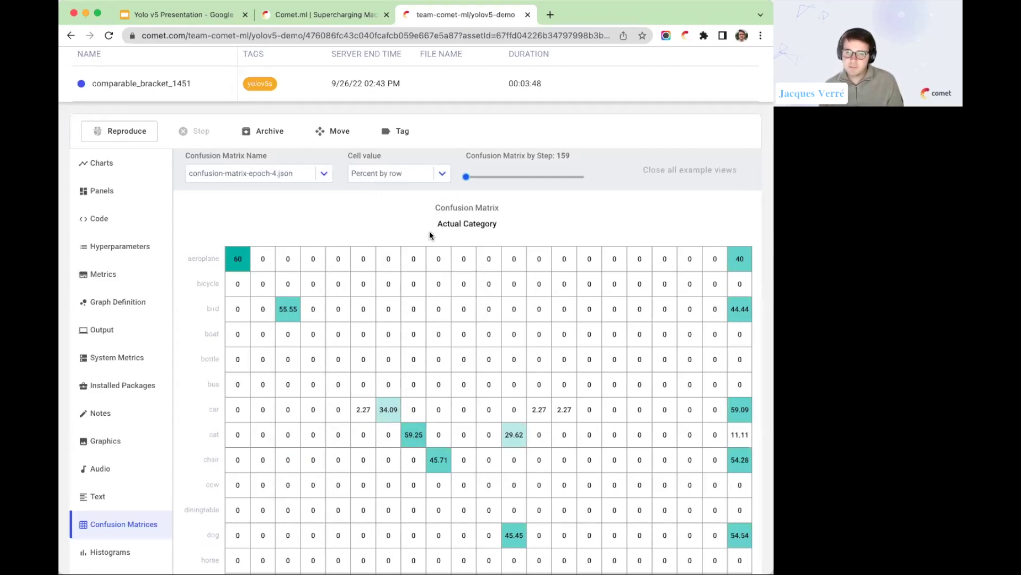
Examine the confusion matrix cells and their details, including the cat–dog confusion and the background row.
{"action": "scroll", "coordinate": [429, 231], "scroll_direction": "down", "scroll_amount": 1}
{"action": "mouse_move", "coordinate": [227, 228]}
{"action": "scroll", "coordinate": [227, 227], "scroll_direction": "down", "scroll_amount": 2}
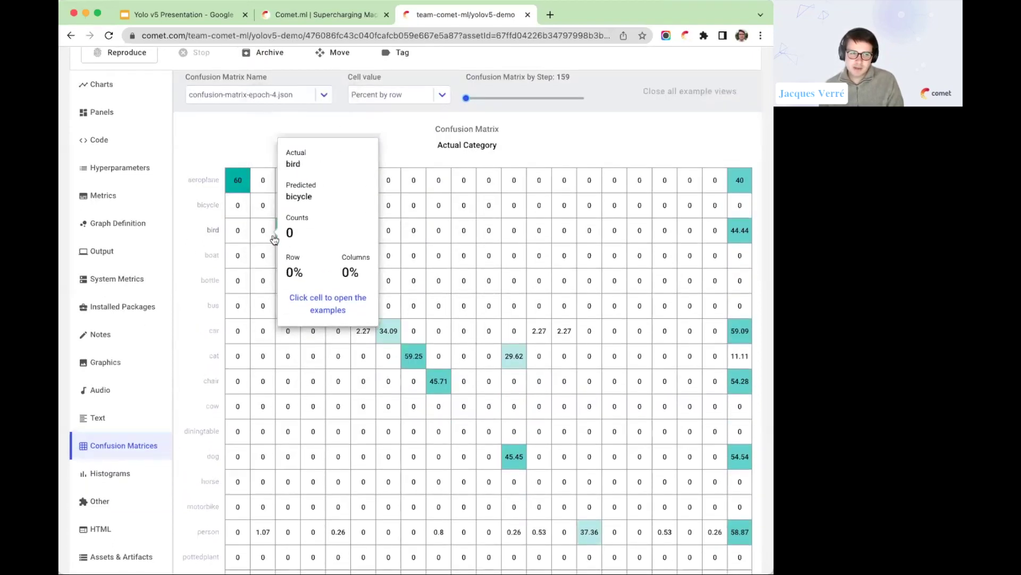
{"action": "mouse_move", "coordinate": [508, 456]}
{"action": "mouse_move", "coordinate": [451, 380]}
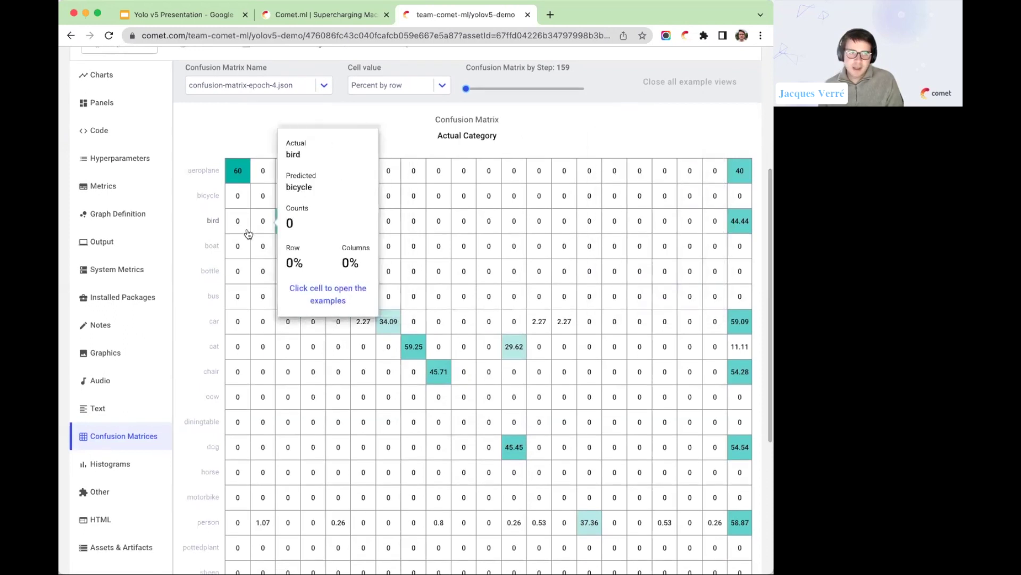
{"action": "scroll", "coordinate": [195, 308], "scroll_direction": "down", "scroll_amount": 2}
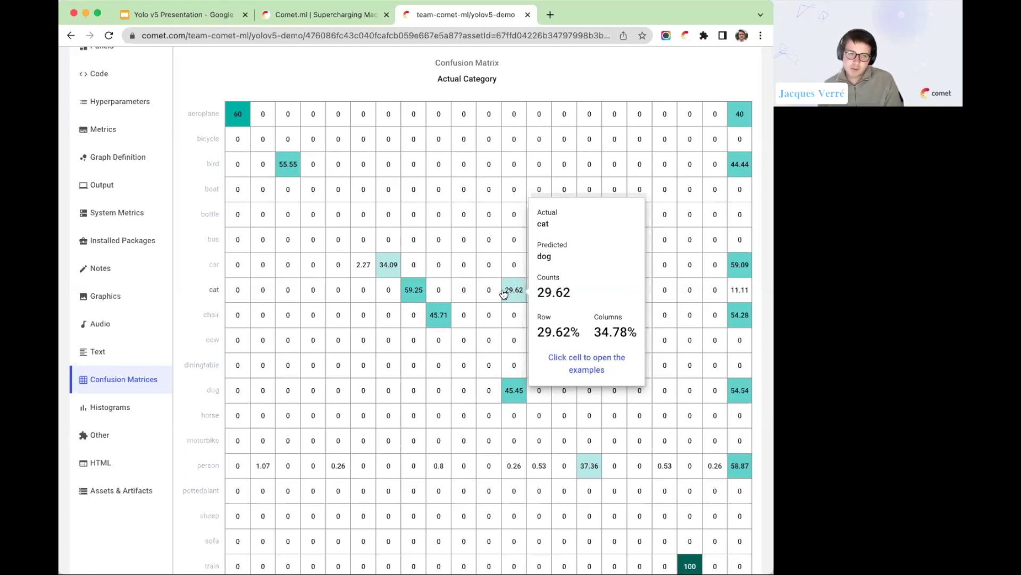
{"action": "scroll", "coordinate": [510, 294], "scroll_direction": "down", "scroll_amount": 1}
{"action": "scroll", "coordinate": [509, 294], "scroll_direction": "down", "scroll_amount": 3}
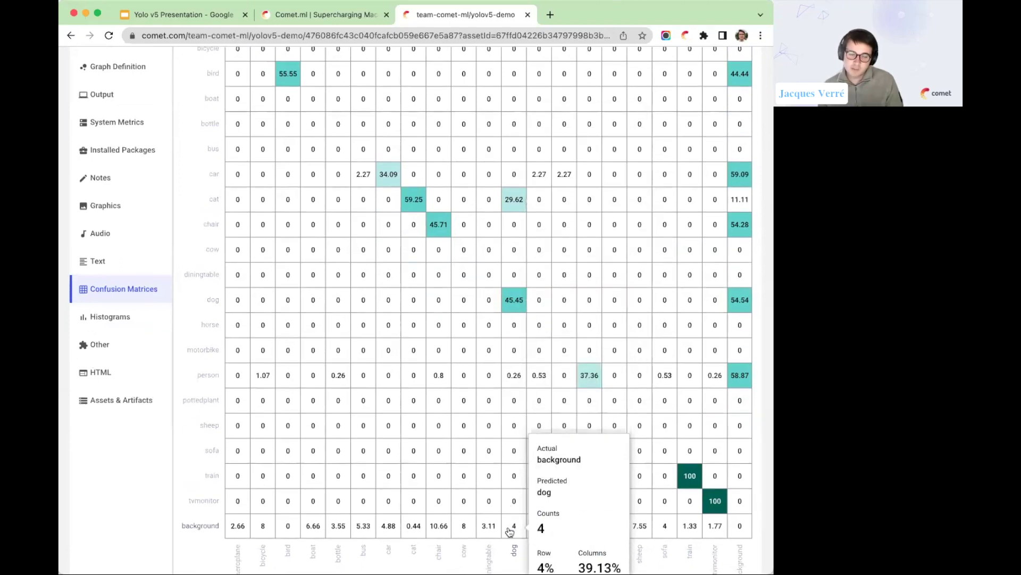
{"action": "scroll", "coordinate": [509, 527], "scroll_direction": "up", "scroll_amount": 1}
{"action": "scroll", "coordinate": [509, 527], "scroll_direction": "up", "scroll_amount": 12}
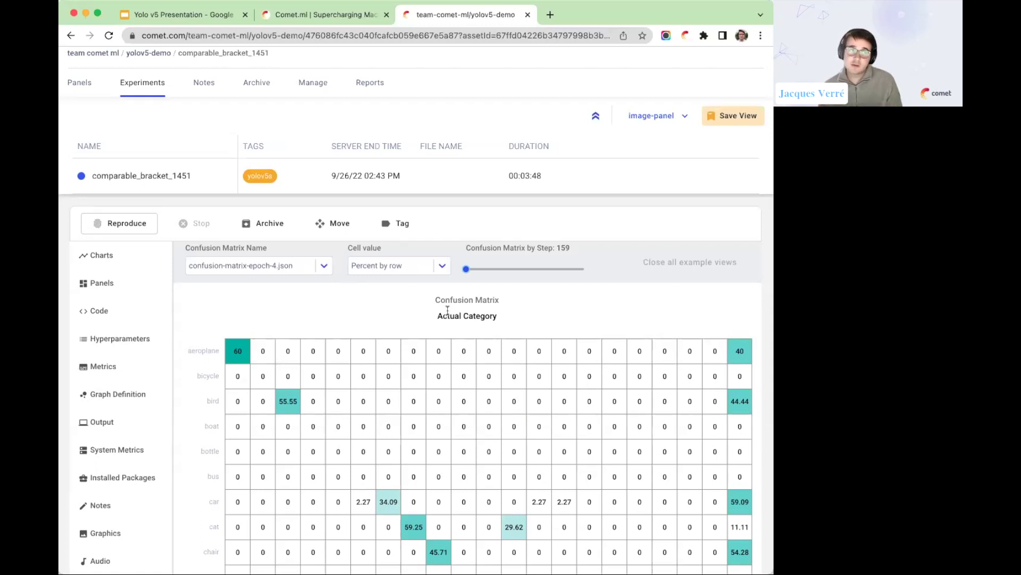
Go to the yolov5-demo project's experiments table and compare the runs by weights, metrics/mAP_0.5 and val/box_loss.
{"action": "left_click", "coordinate": [143, 90]}
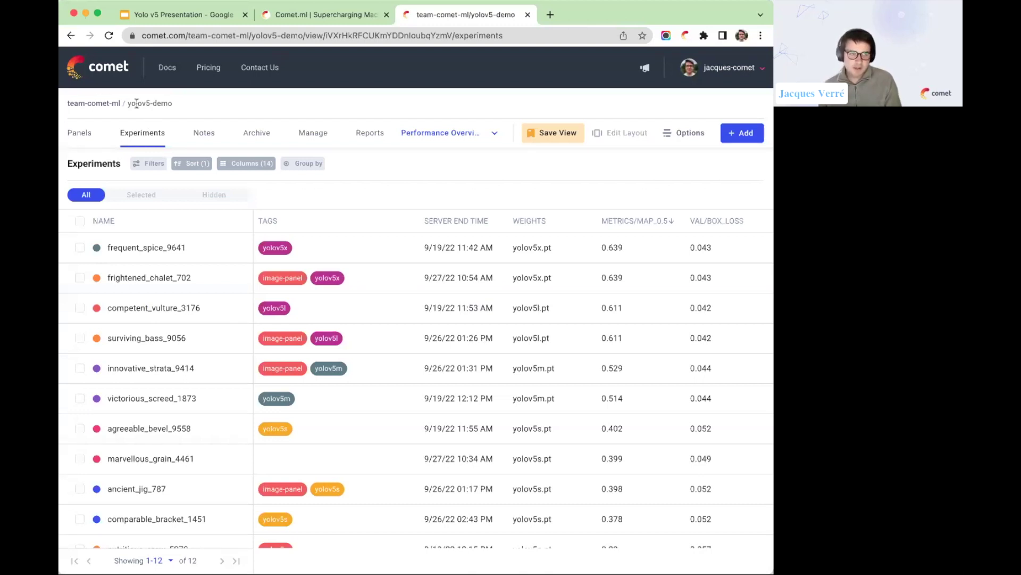
{"action": "left_click_drag", "start_coordinate": [145, 107], "coordinate": [136, 106]}
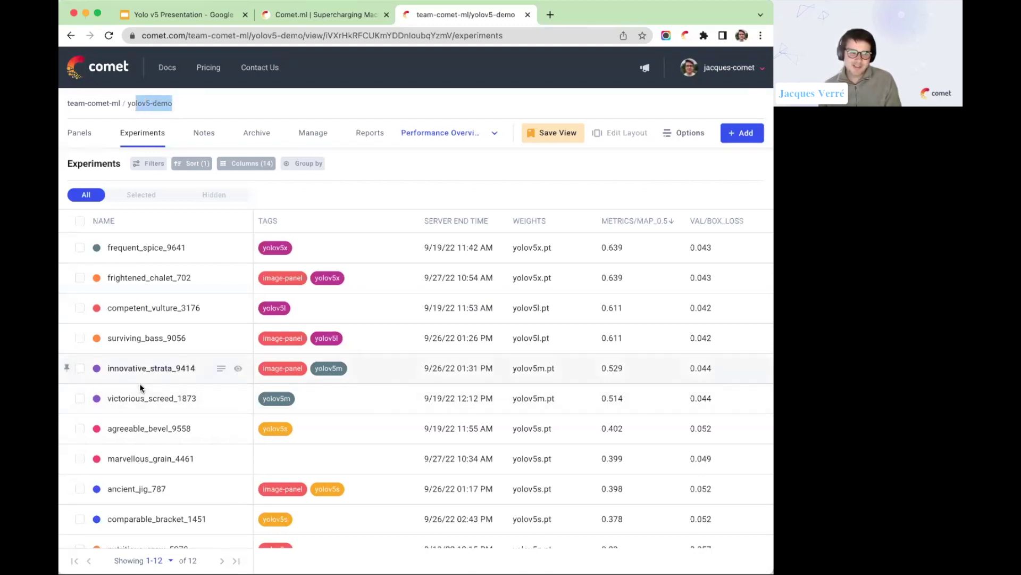
{"action": "left_click_drag", "start_coordinate": [510, 247], "coordinate": [552, 249]}
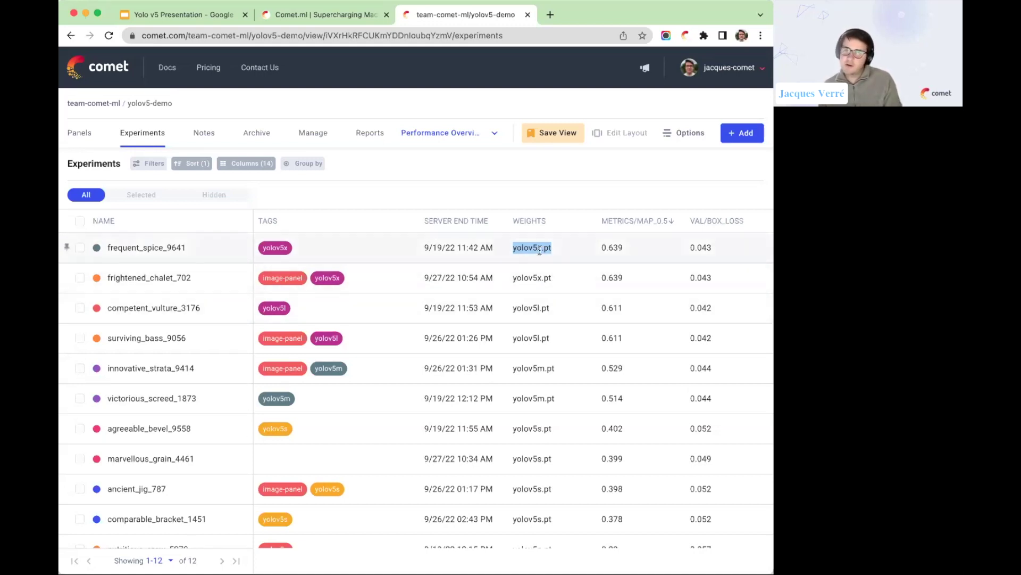
{"action": "scroll", "coordinate": [537, 420], "scroll_direction": "down", "scroll_amount": 1}
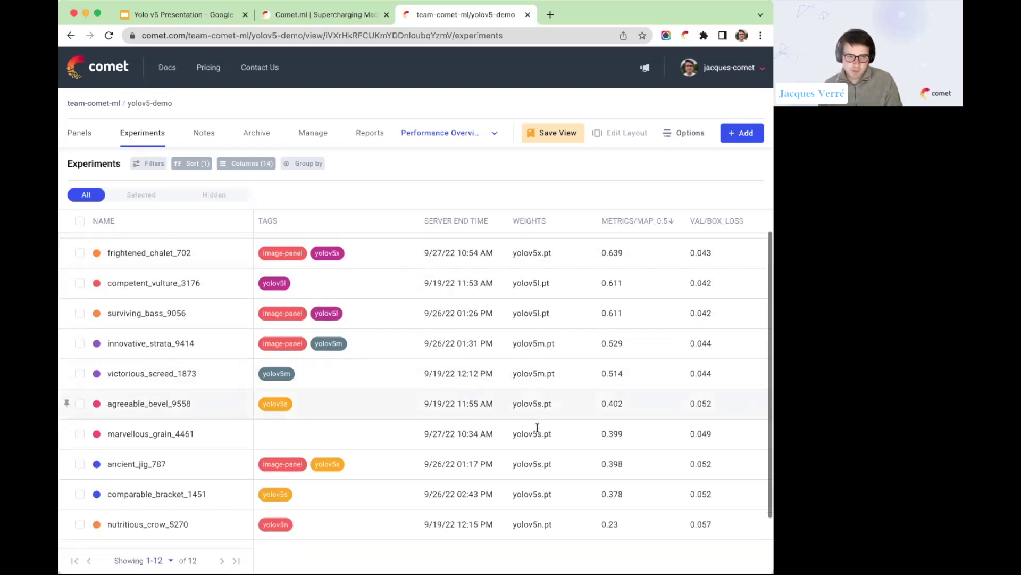
{"action": "scroll", "coordinate": [538, 427], "scroll_direction": "down", "scroll_amount": 1}
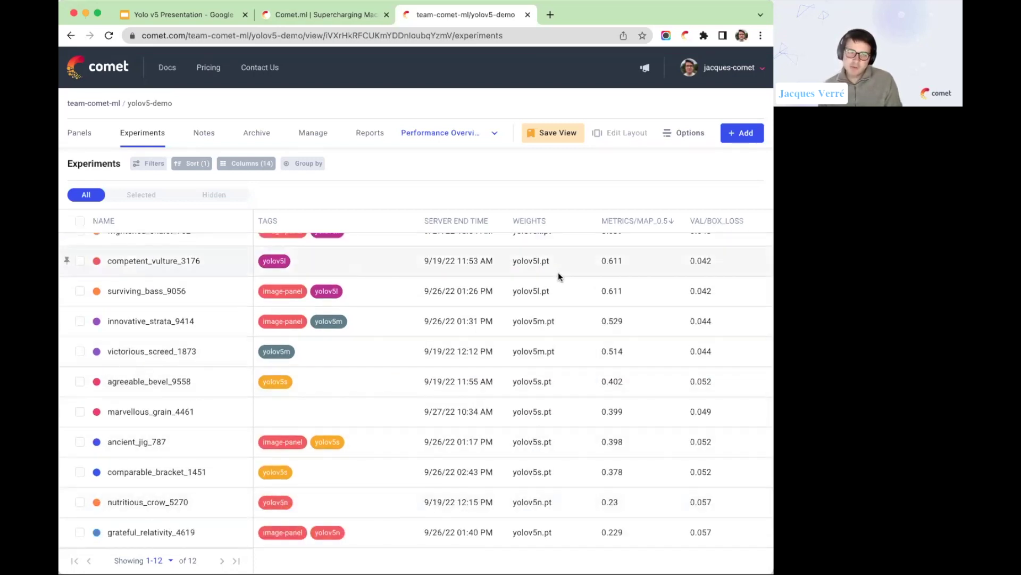
{"action": "scroll", "coordinate": [530, 263], "scroll_direction": "up", "scroll_amount": 2}
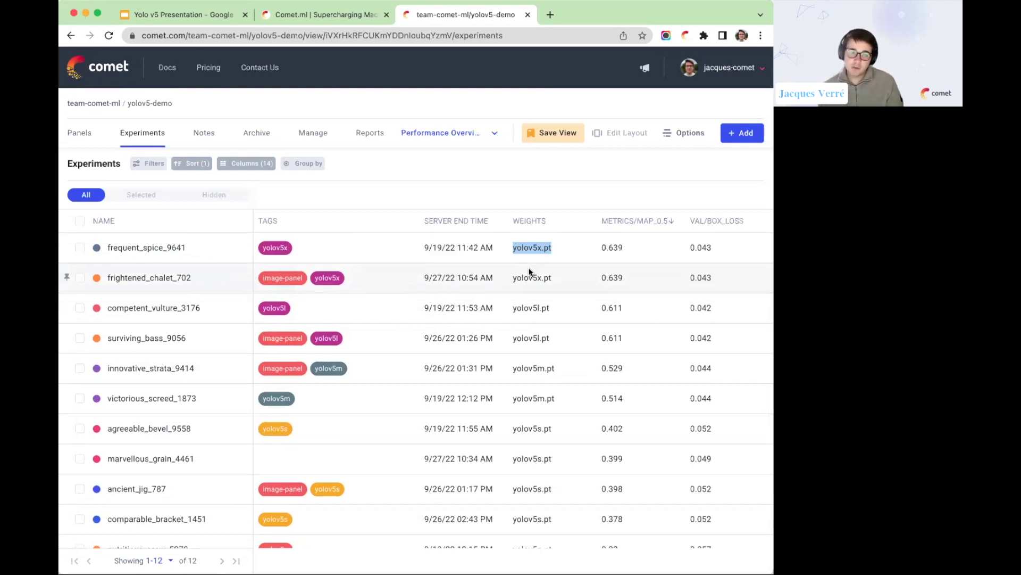
Compare the experiments' metrics/mAP_0.5, validation loss, batch size, warmup_momentum and mixup columns across the table.
{"action": "left_click", "coordinate": [604, 248]}
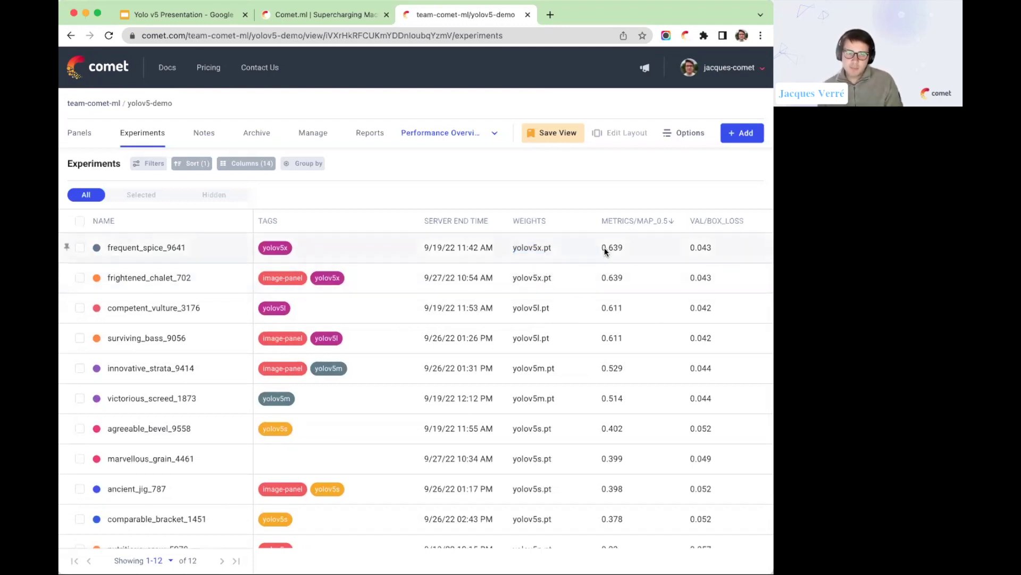
{"action": "scroll", "coordinate": [629, 256], "scroll_direction": "right", "scroll_amount": 5}
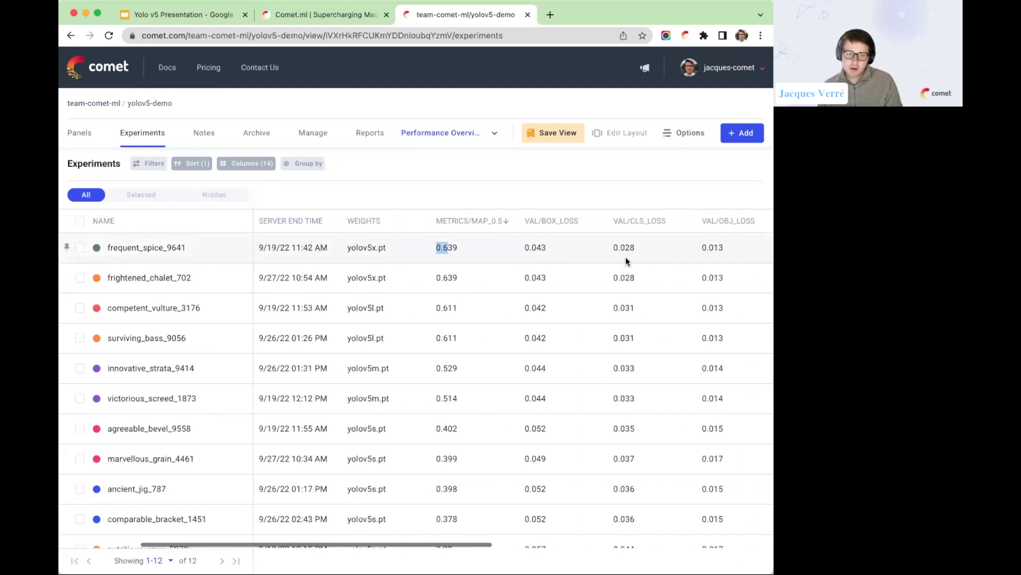
{"action": "scroll", "coordinate": [461, 257], "scroll_direction": "right", "scroll_amount": 5}
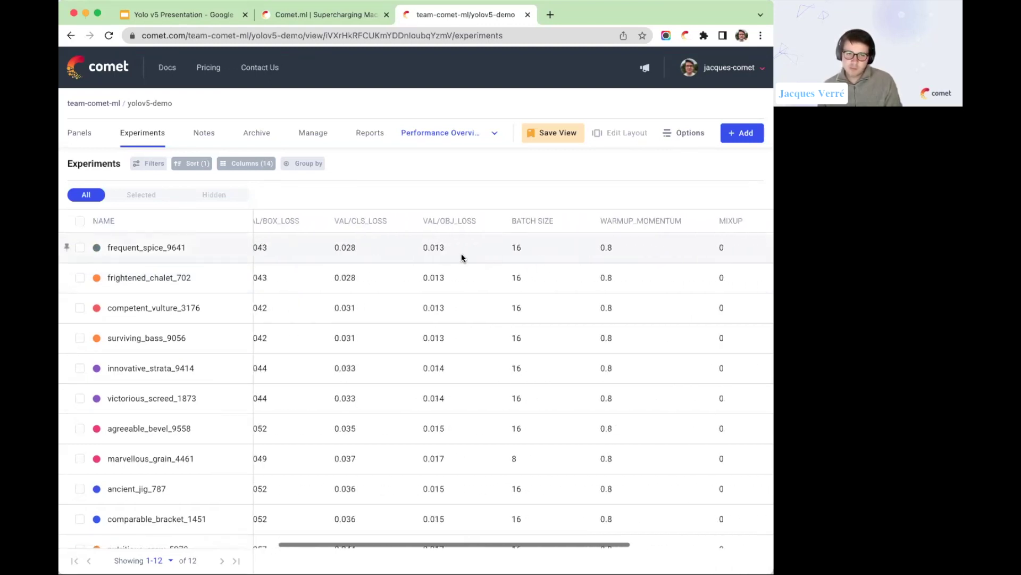
{"action": "scroll", "coordinate": [464, 253], "scroll_direction": "left", "scroll_amount": 10}
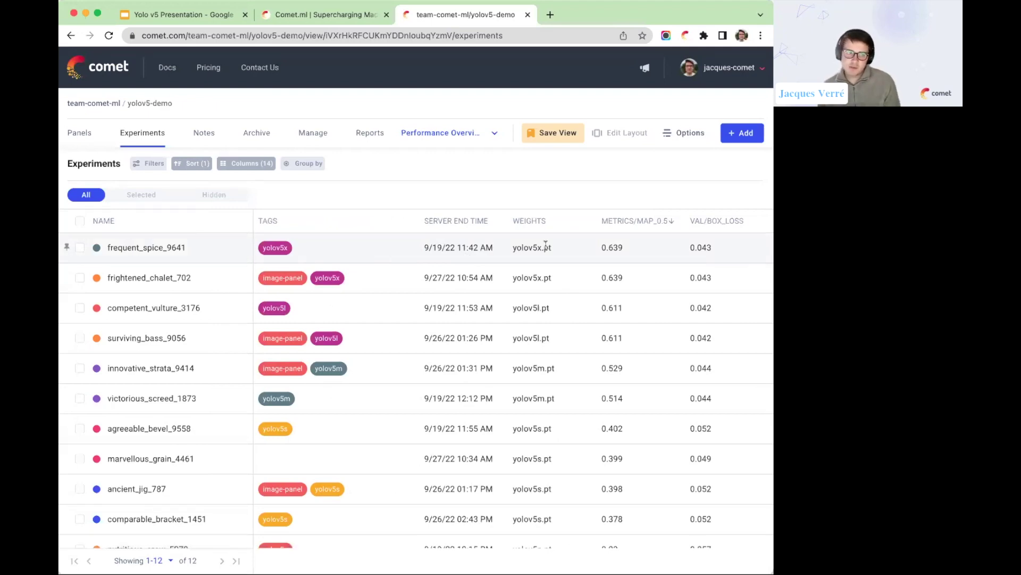
Add the Duration column to the experiments table and place it between Server end time and weights.
{"action": "left_click", "coordinate": [265, 164]}
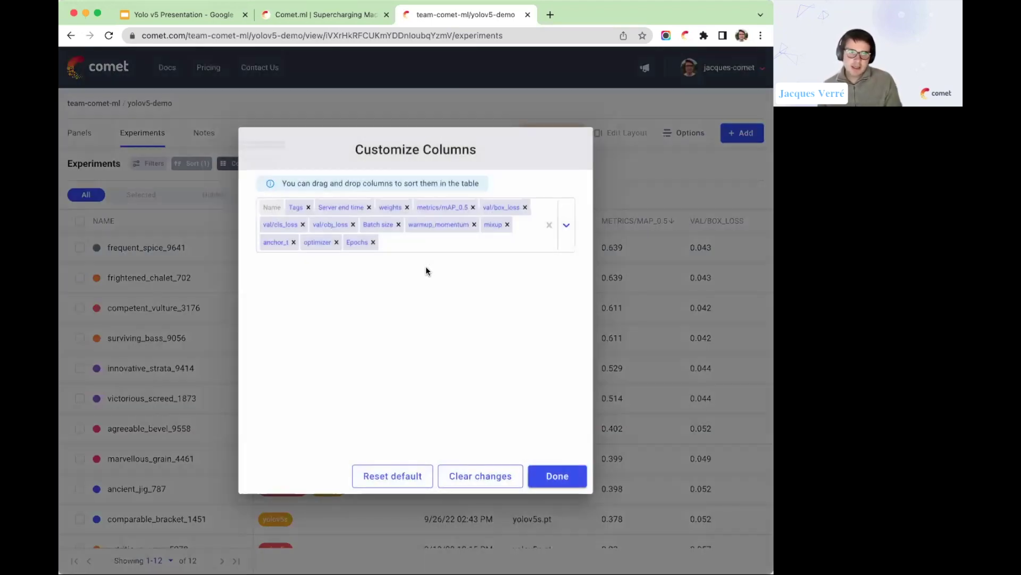
{"action": "left_click", "coordinate": [420, 246]}
{"action": "type", "text": "dura"}
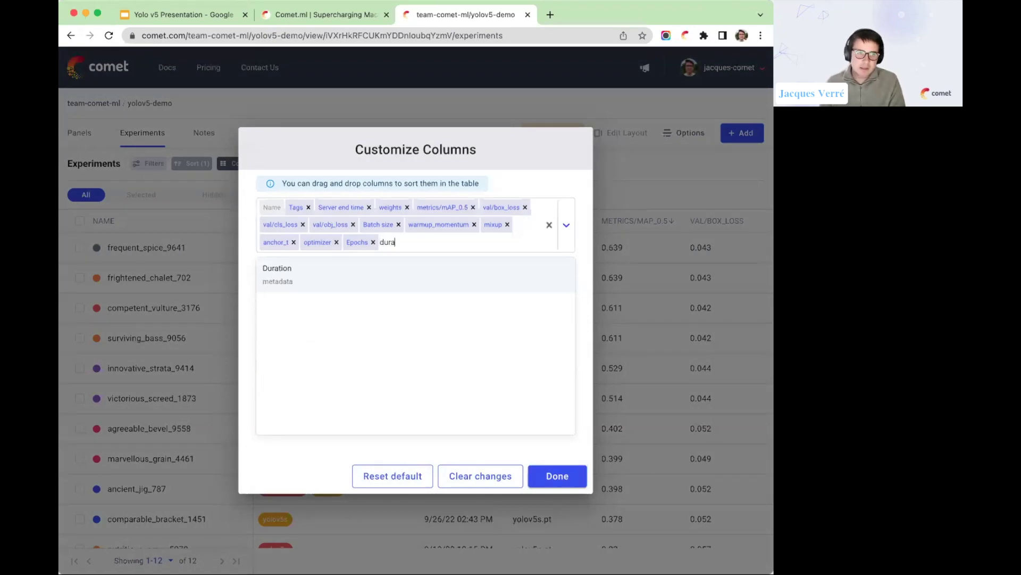
{"action": "left_click", "coordinate": [388, 283]}
{"action": "left_click_drag", "start_coordinate": [400, 243], "coordinate": [395, 203]}
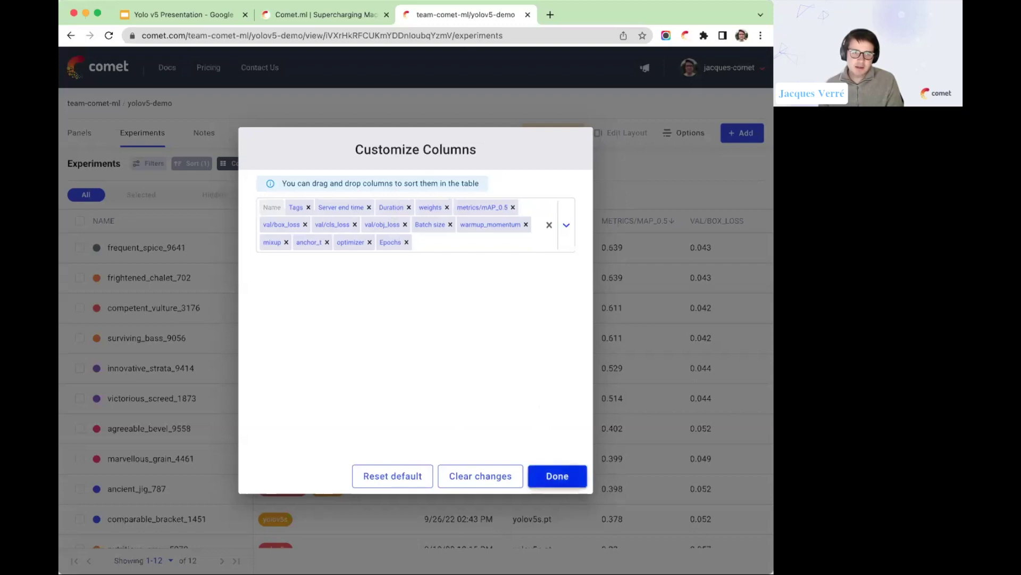
{"action": "left_click", "coordinate": [557, 476]}
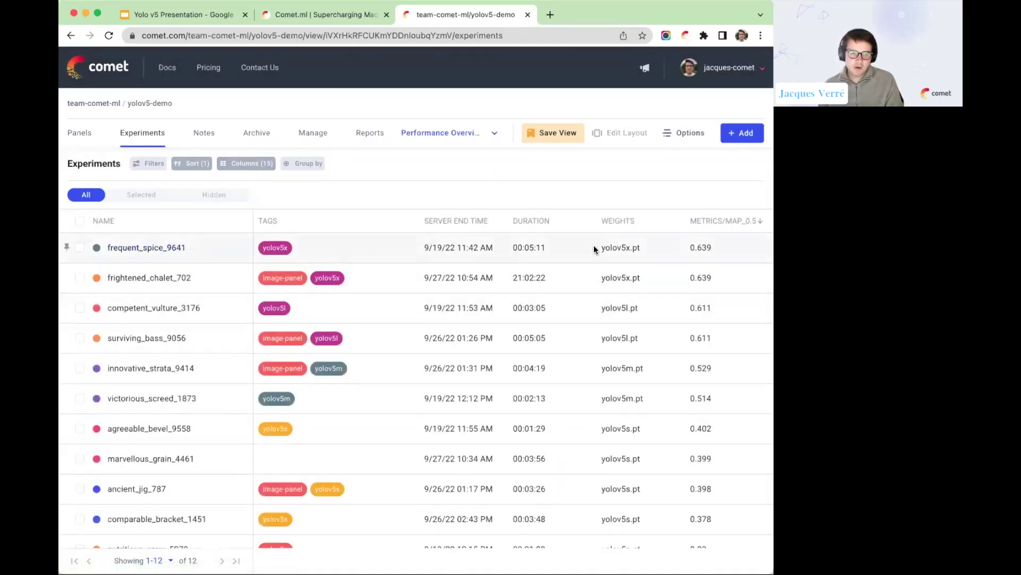
Compare the experiments' durations and metrics/mAP_0.5 across the YOLOv5 weights, from the yolov5x.pt runs down to yolov5n.pt.
{"action": "scroll", "coordinate": [604, 243], "scroll_direction": "down", "scroll_amount": 1}
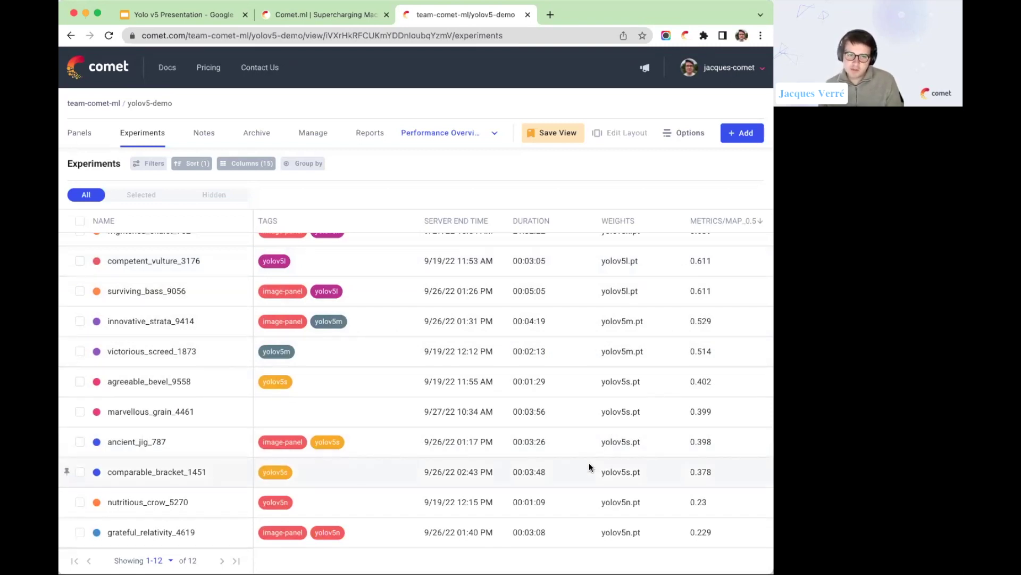
{"action": "scroll", "coordinate": [589, 467], "scroll_direction": "up", "scroll_amount": 2}
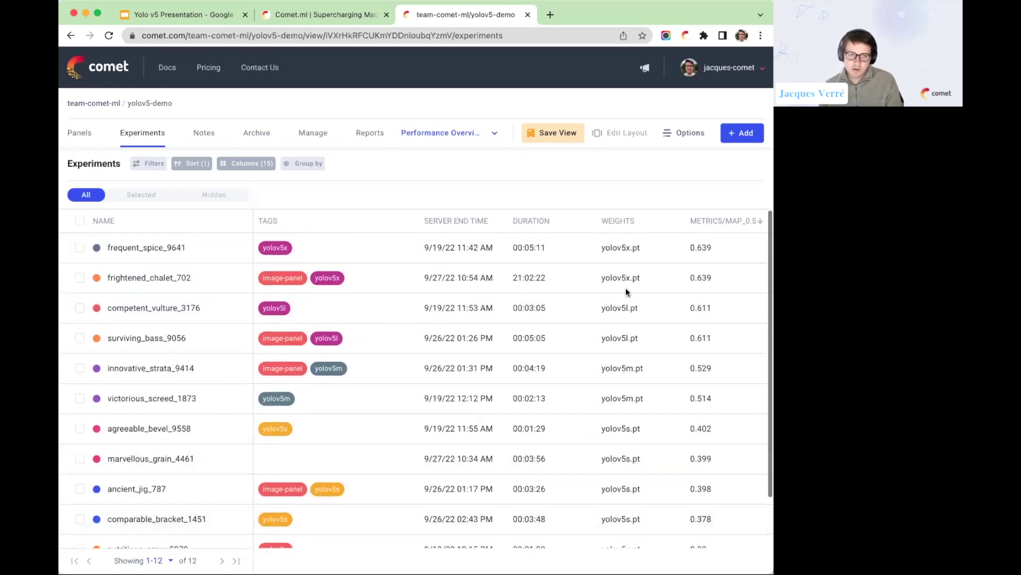
{"action": "left_click_drag", "start_coordinate": [601, 310], "coordinate": [664, 313]}
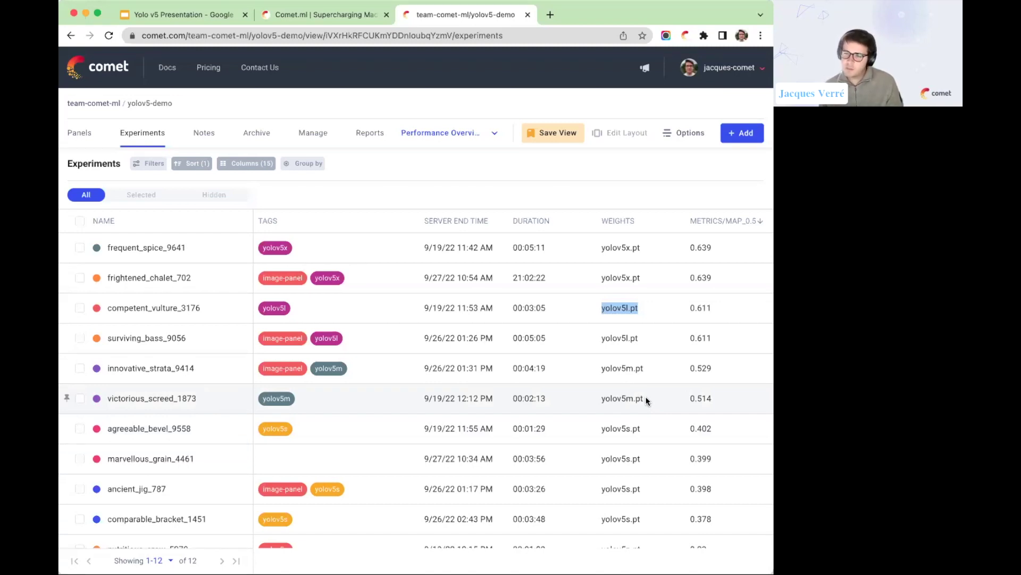
Open the project's panels and review the maximum mAP_0.5, its epoch curves, the parallel coordinates chart and the precision/recall bars.
{"action": "left_click", "coordinate": [71, 134]}
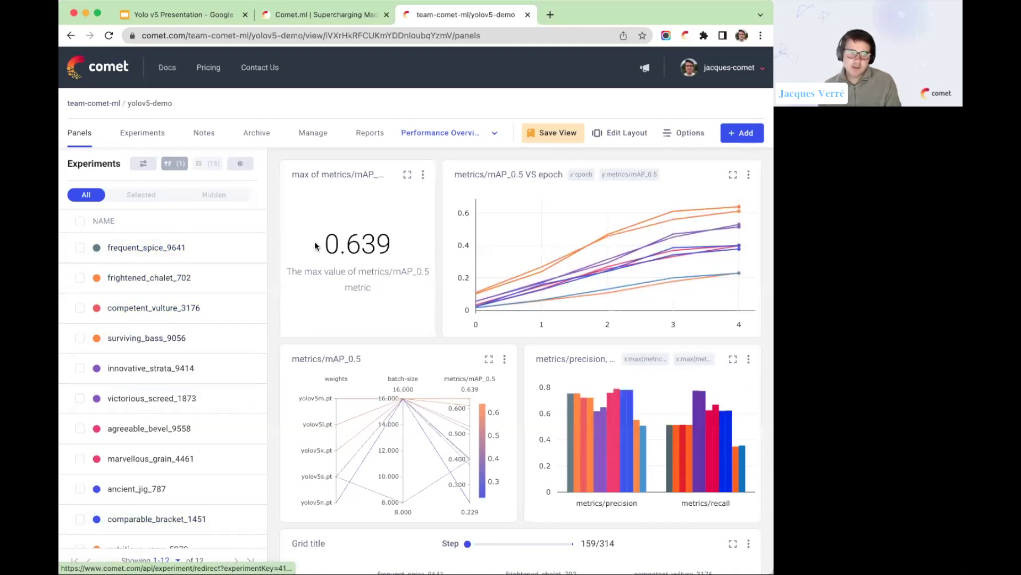
{"action": "left_click_drag", "start_coordinate": [308, 242], "coordinate": [429, 245]}
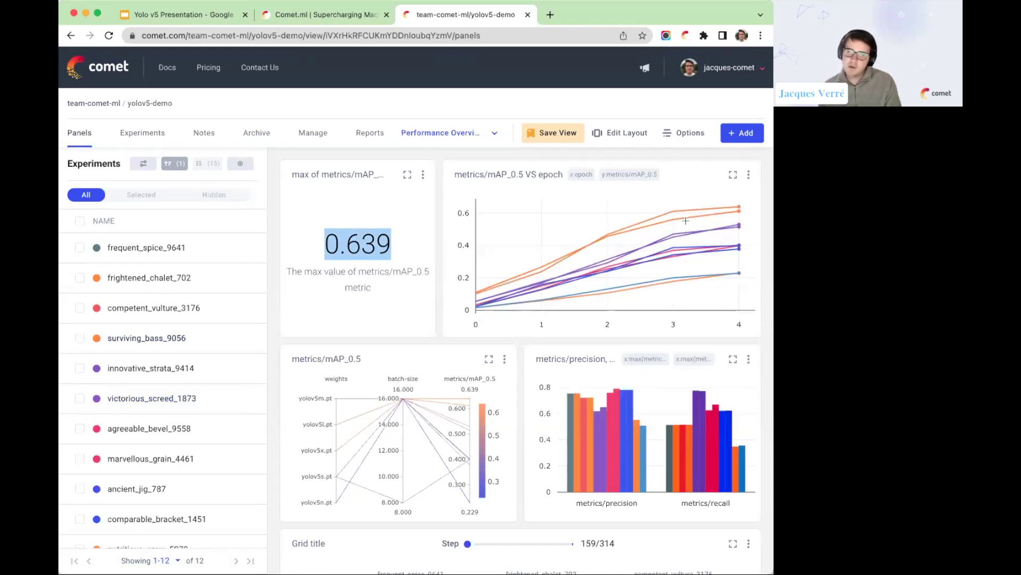
{"action": "scroll", "coordinate": [686, 220], "scroll_direction": "down", "scroll_amount": 2}
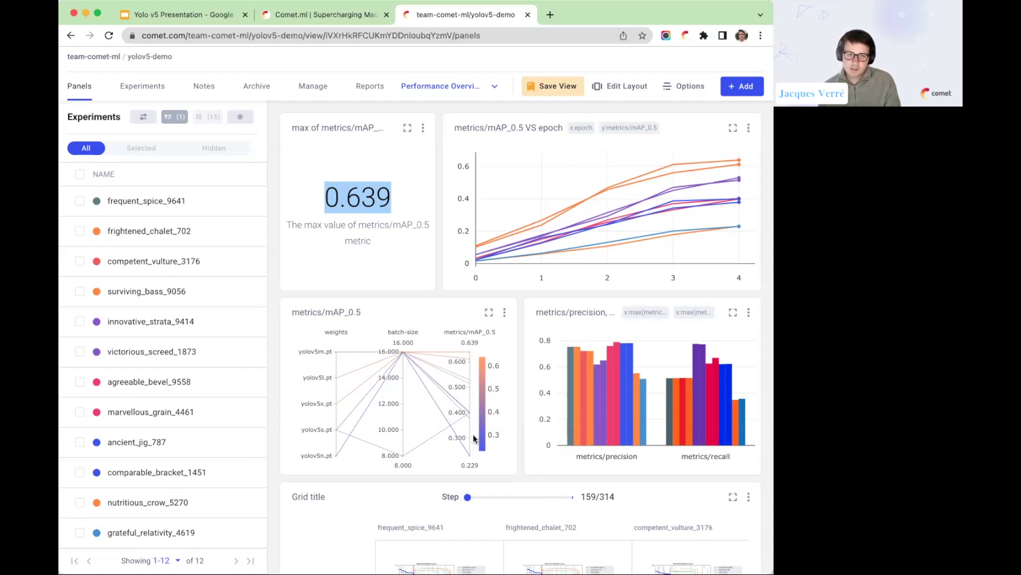
{"action": "mouse_move", "coordinate": [577, 392]}
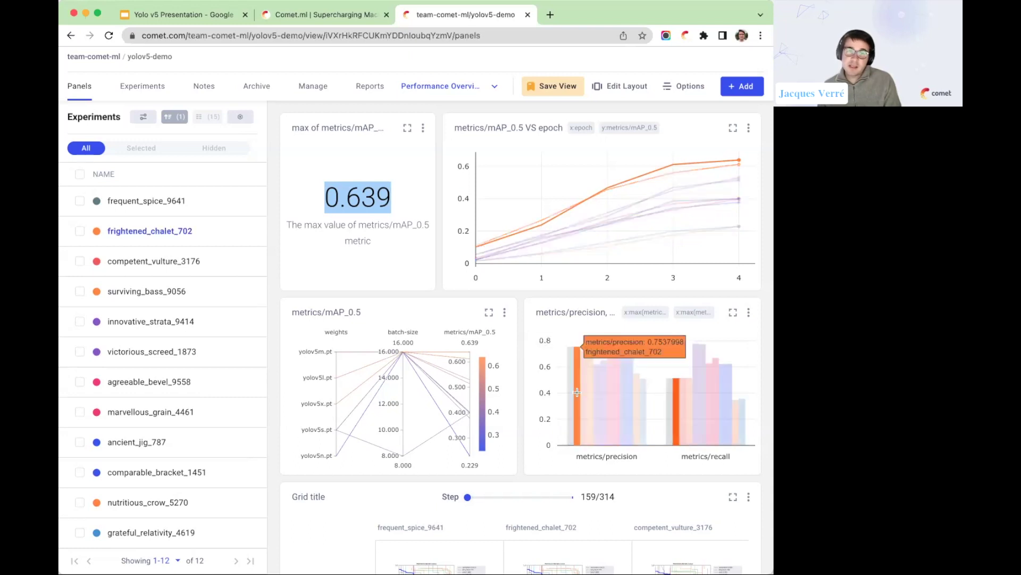
Compare the PR_curve.png images across experiments in the image grid, viewing the grid enlarged before closing it.
{"action": "scroll", "coordinate": [692, 442], "scroll_direction": "down", "scroll_amount": 3}
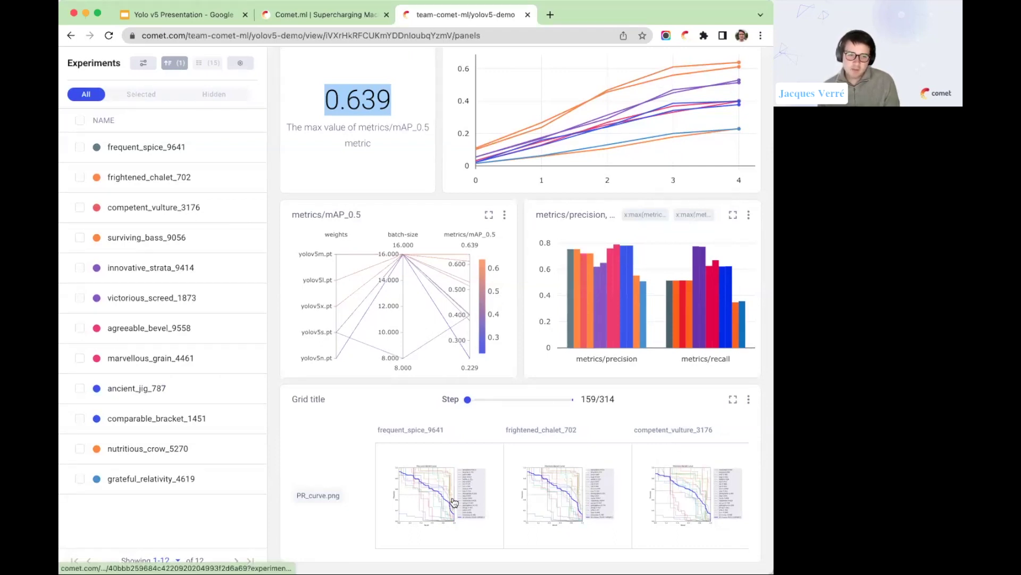
{"action": "scroll", "coordinate": [393, 485], "scroll_direction": "right", "scroll_amount": 10}
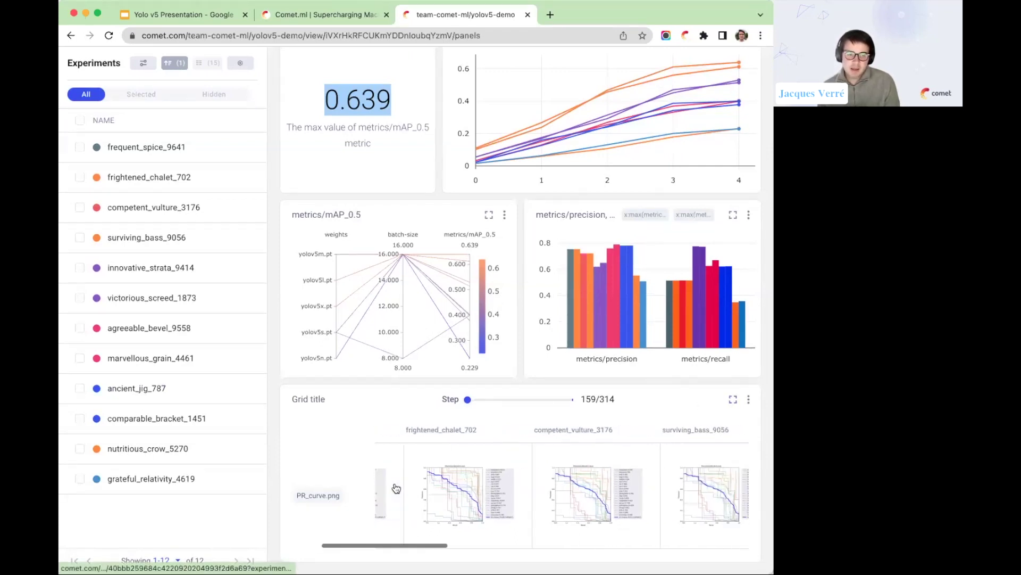
{"action": "scroll", "coordinate": [661, 486], "scroll_direction": "left", "scroll_amount": 10}
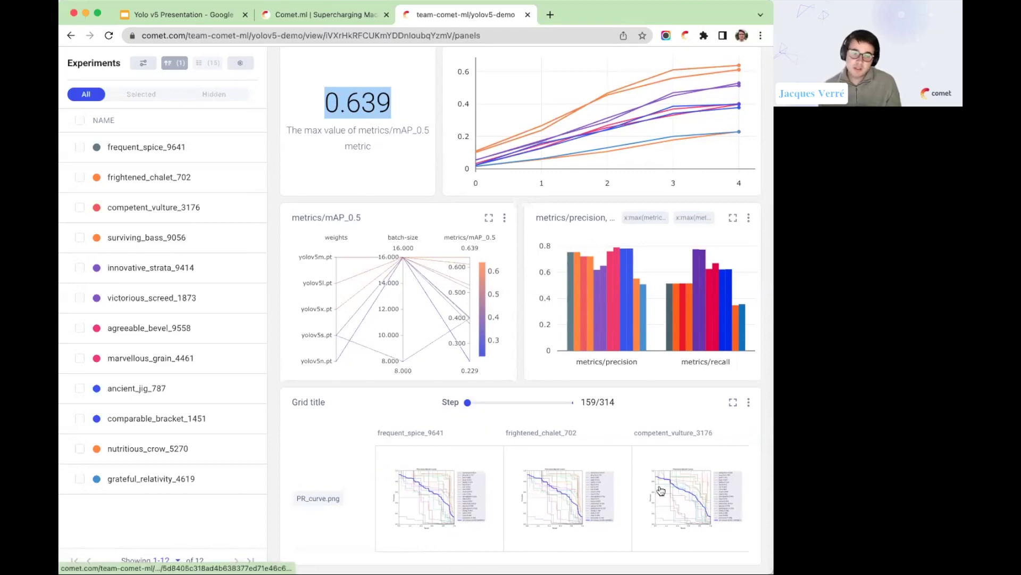
{"action": "left_click", "coordinate": [733, 402]}
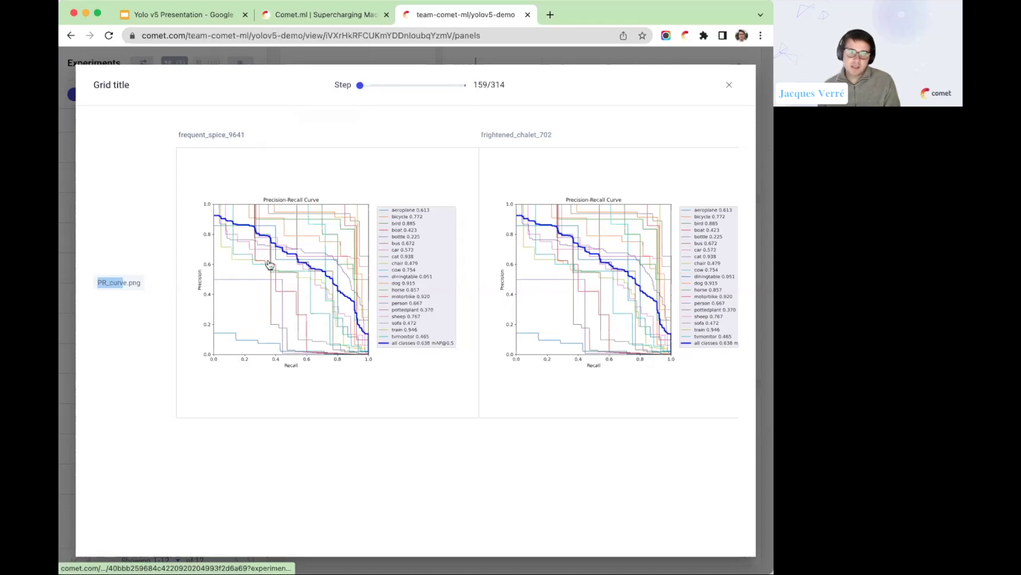
{"action": "scroll", "coordinate": [270, 264], "scroll_direction": "right", "scroll_amount": 3}
{"action": "scroll", "coordinate": [270, 263], "scroll_direction": "right", "scroll_amount": 10}
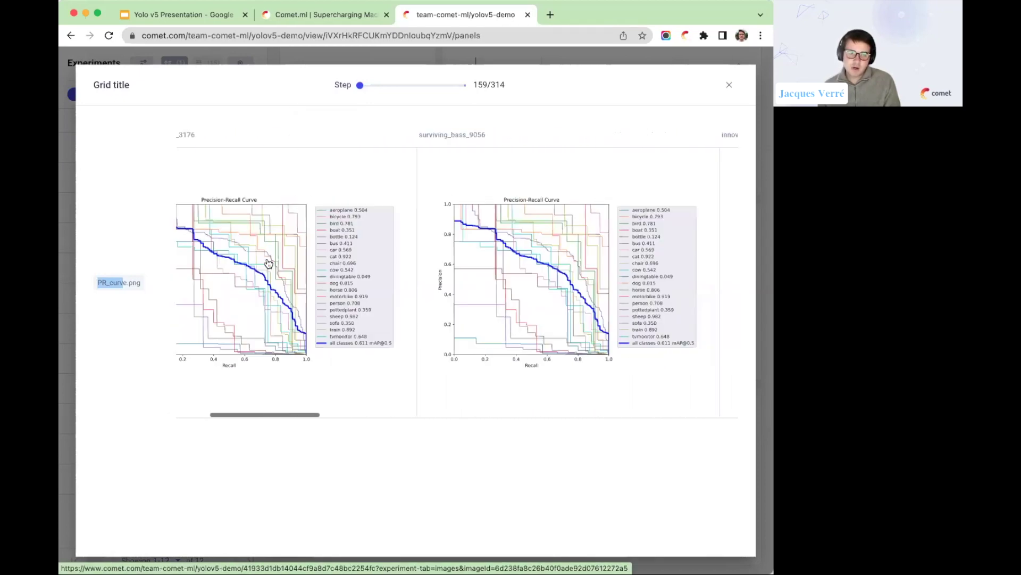
{"action": "scroll", "coordinate": [266, 261], "scroll_direction": "left", "scroll_amount": 12}
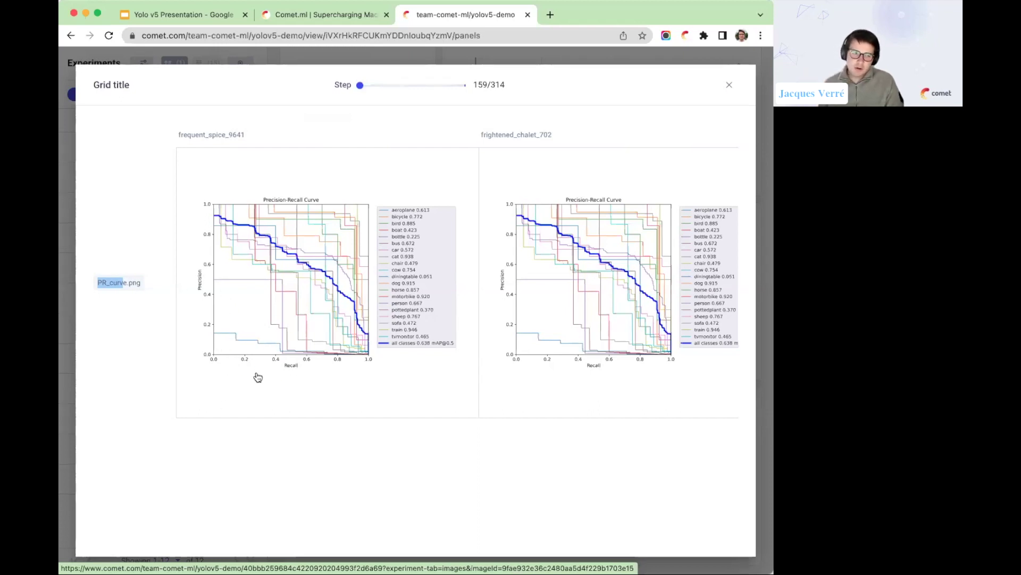
{"action": "scroll", "coordinate": [256, 371], "scroll_direction": "right", "scroll_amount": 2}
{"action": "scroll", "coordinate": [256, 371], "scroll_direction": "right", "scroll_amount": 5}
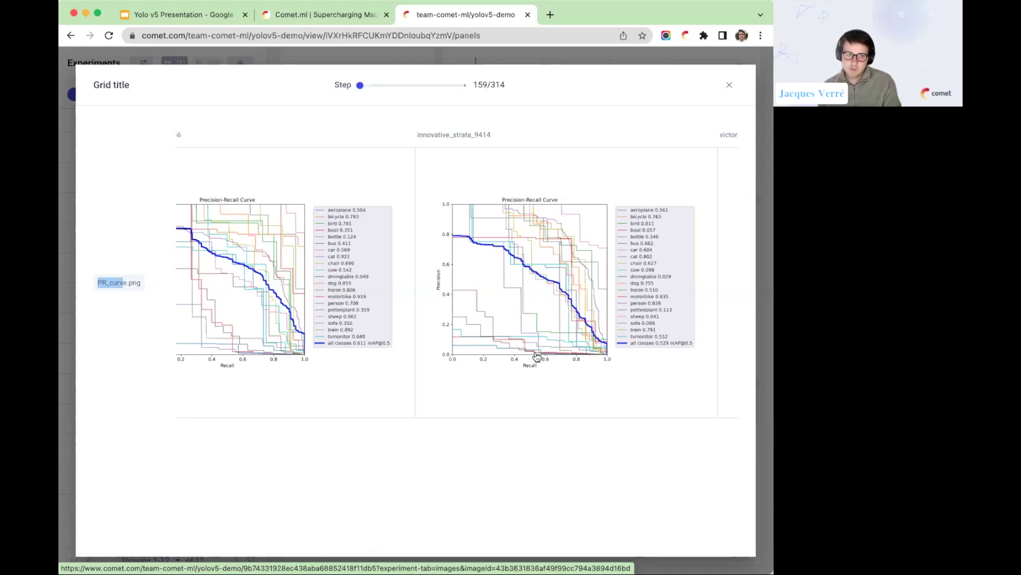
{"action": "key", "text": "Escape"}
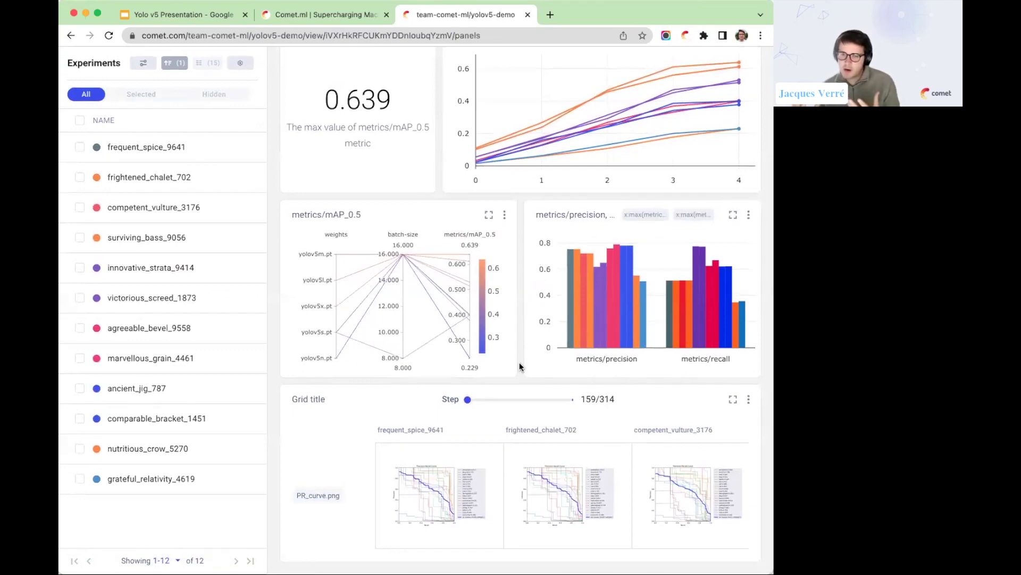
Switch the project from Performance Overview to the Image panel view, discarding the unsaved view changes.
{"action": "scroll", "coordinate": [519, 366], "scroll_direction": "up", "scroll_amount": 3}
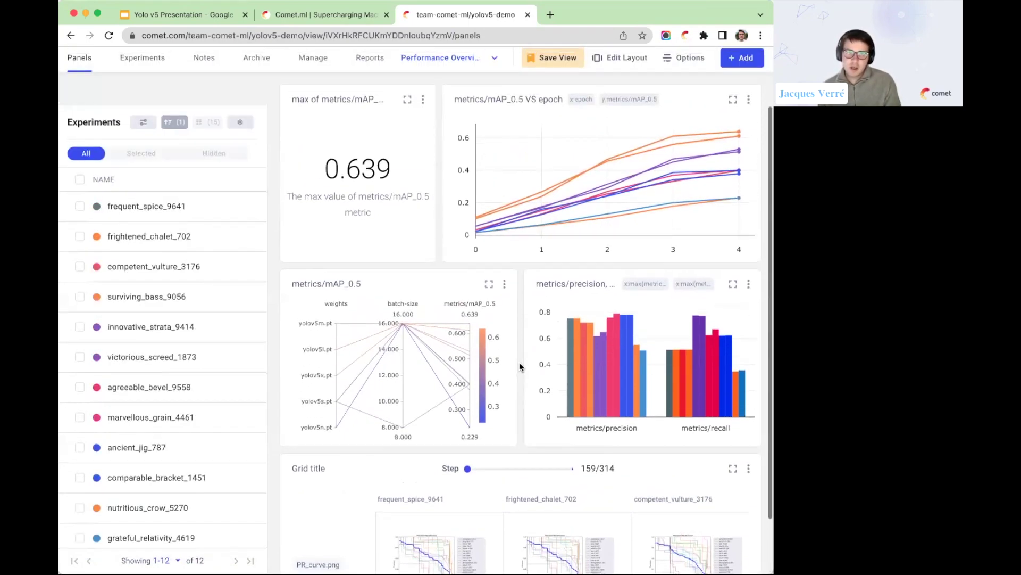
{"action": "scroll", "coordinate": [520, 366], "scroll_direction": "up", "scroll_amount": 2}
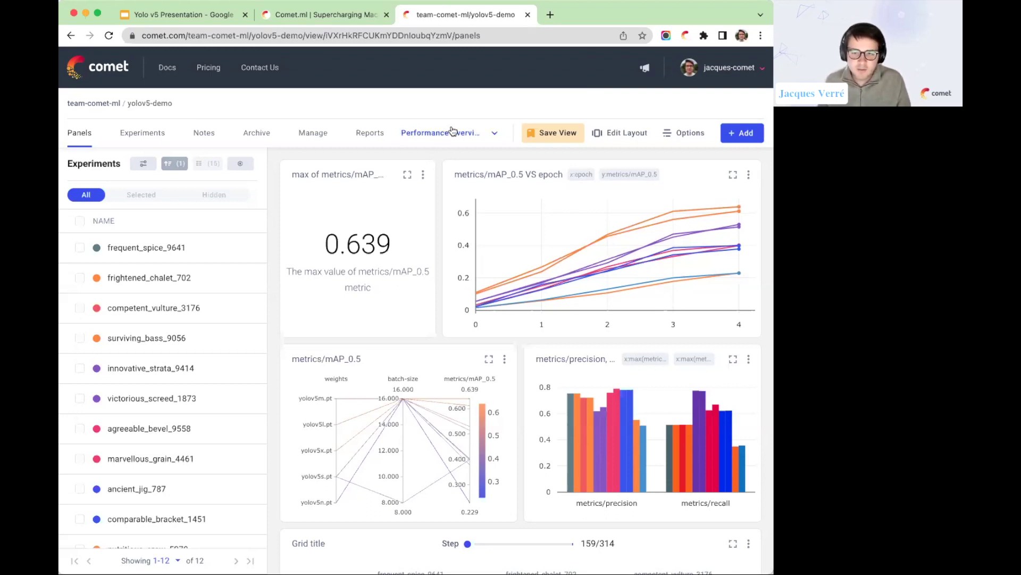
{"action": "left_click", "coordinate": [442, 133]}
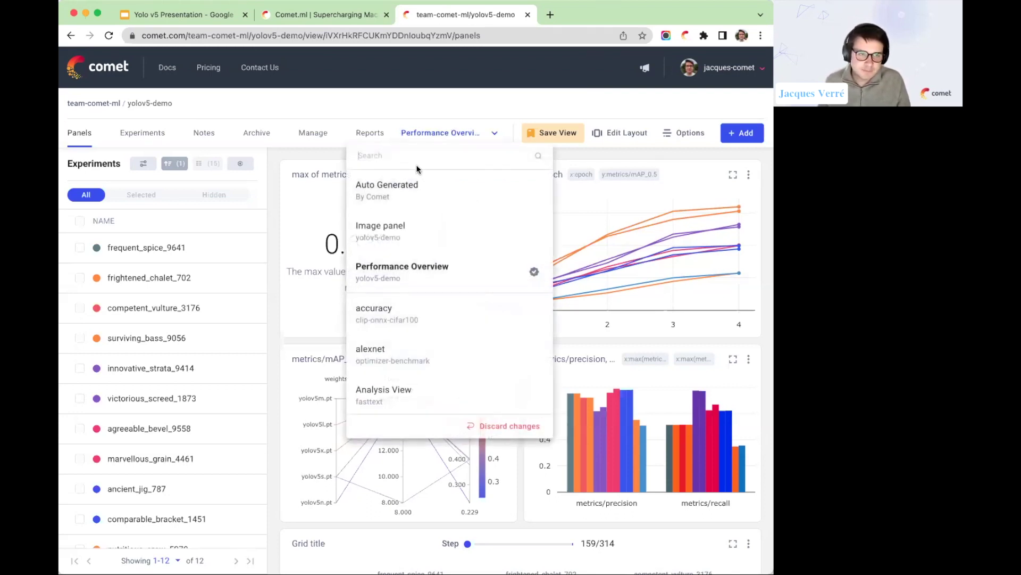
{"action": "left_click", "coordinate": [416, 267]}
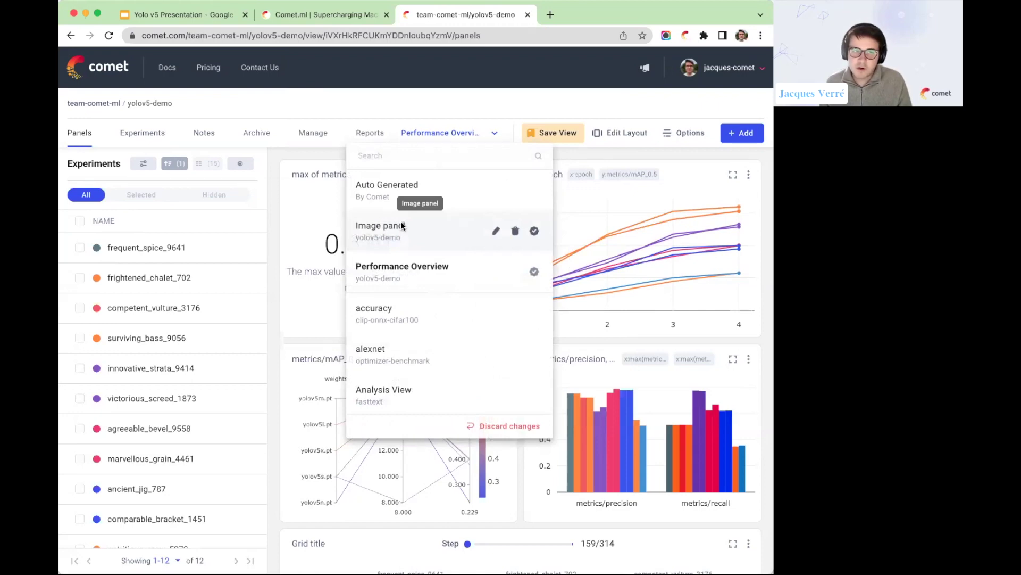
{"action": "left_click", "coordinate": [401, 225]}
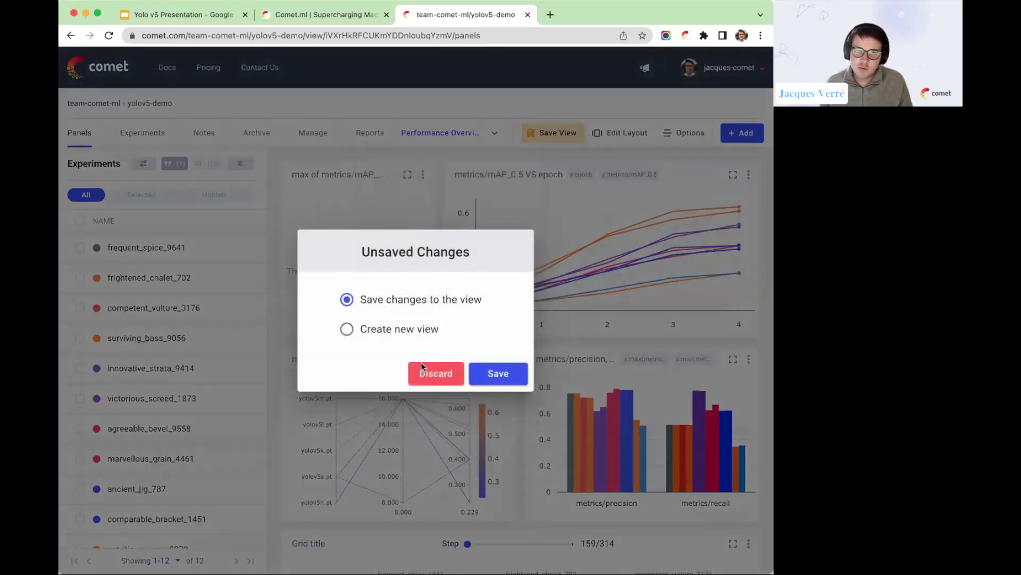
{"action": "left_click", "coordinate": [421, 365]}
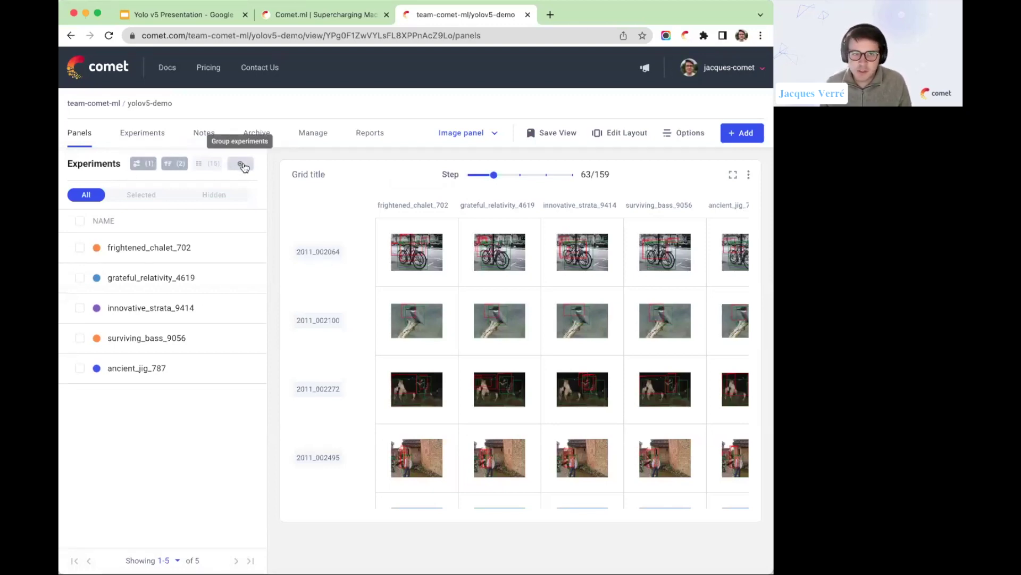
Enlarge the prediction image grid and compare the experiments' bounding boxes at steps 95, 159, 31 and 63, ending at step 95.
{"action": "left_click", "coordinate": [733, 175]}
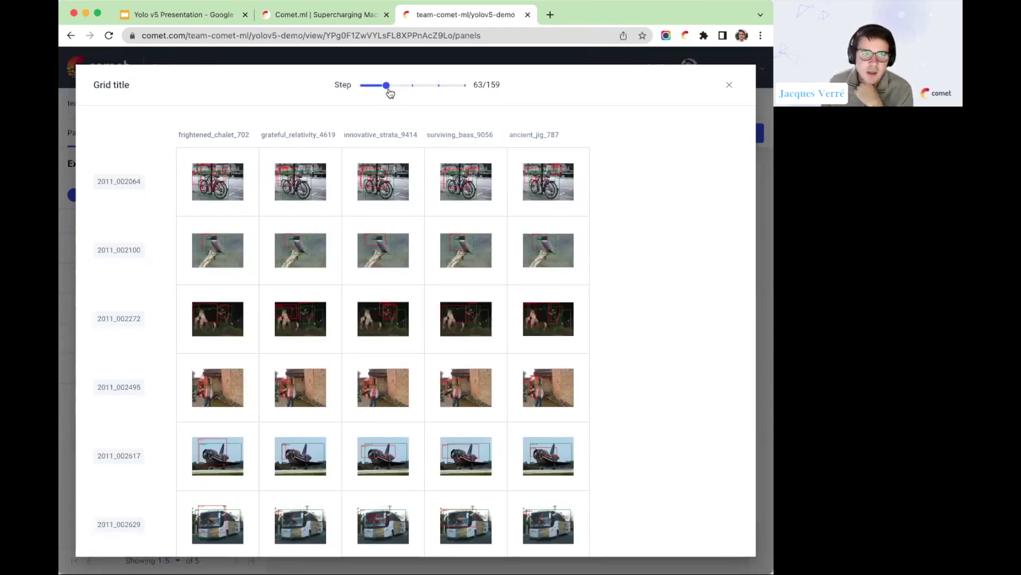
{"action": "left_click", "coordinate": [414, 87]}
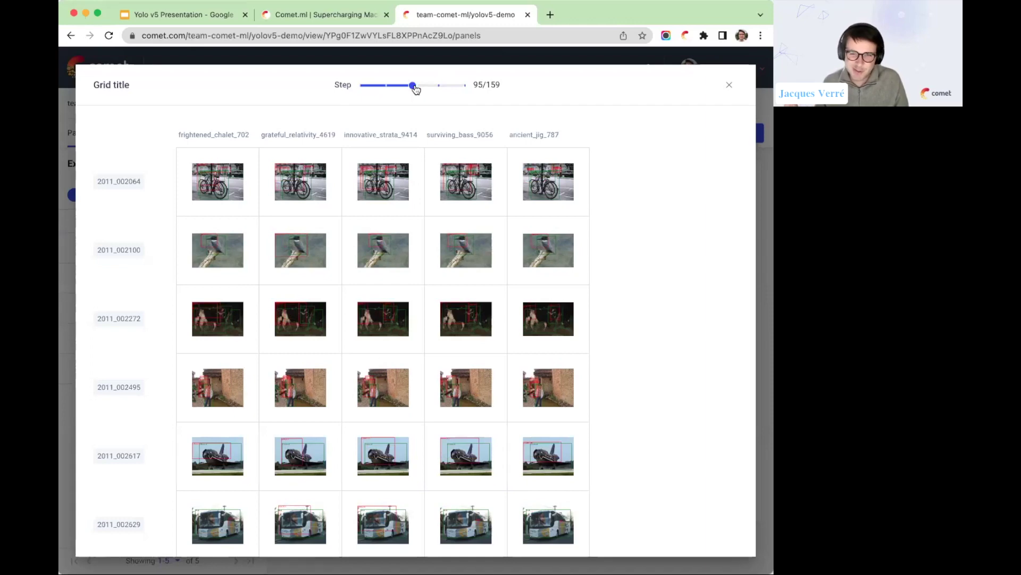
{"action": "left_click_drag", "start_coordinate": [415, 88], "coordinate": [465, 88]}
{"action": "scroll", "coordinate": [372, 457], "scroll_direction": "down", "scroll_amount": 1}
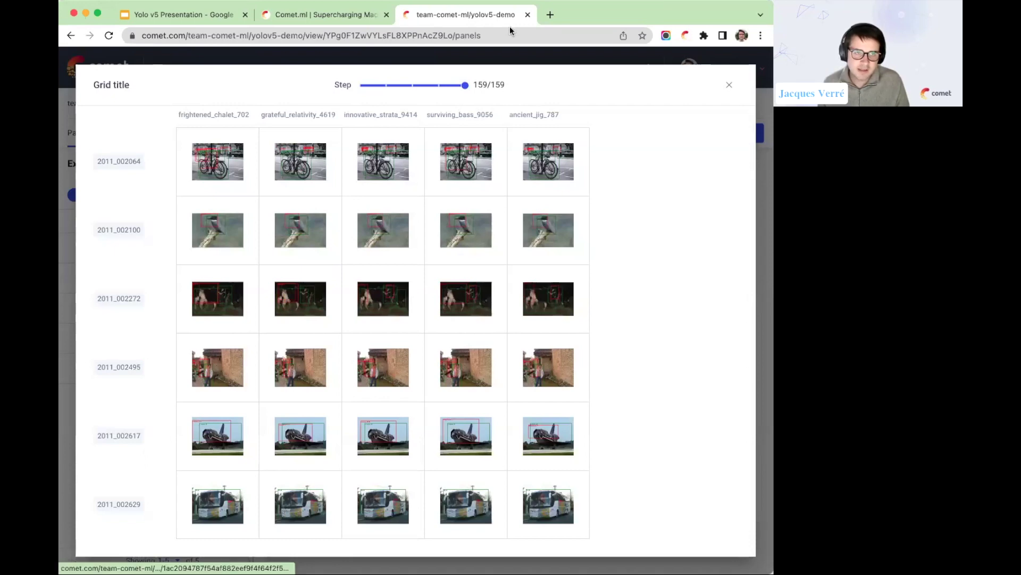
{"action": "left_click_drag", "start_coordinate": [465, 89], "coordinate": [360, 88]}
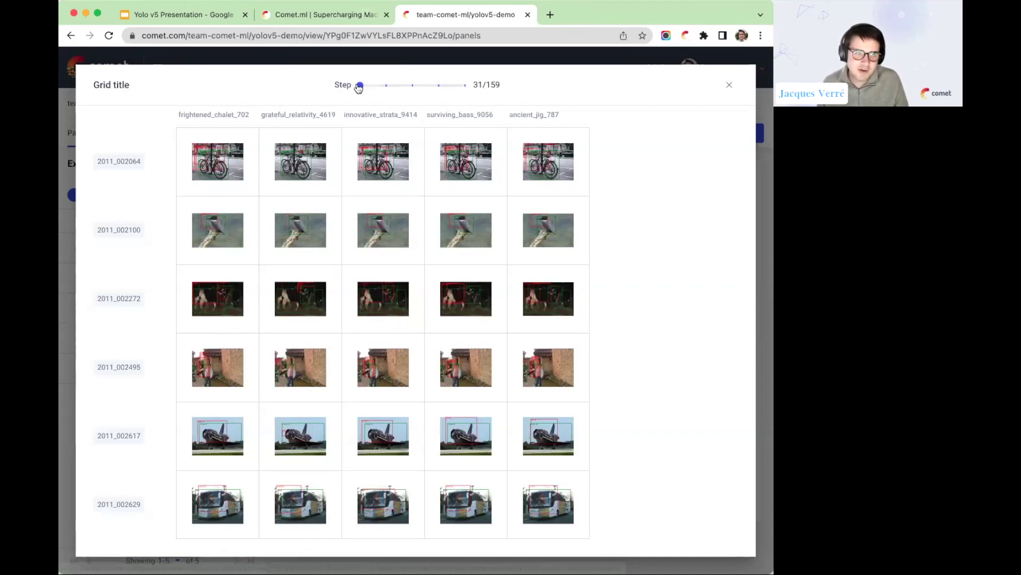
{"action": "left_click_drag", "start_coordinate": [361, 87], "coordinate": [385, 87]}
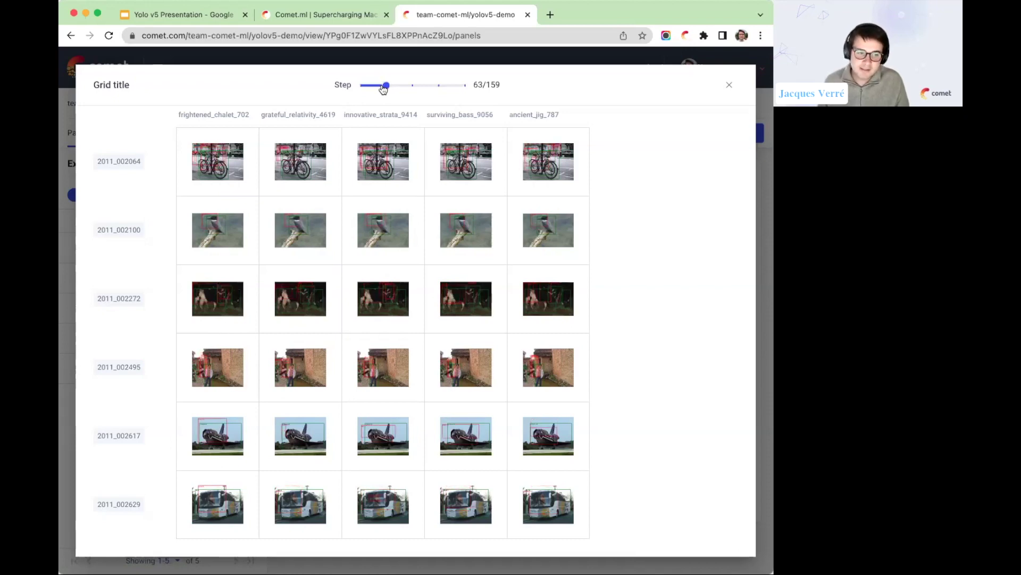
{"action": "left_click_drag", "start_coordinate": [383, 89], "coordinate": [413, 89]}
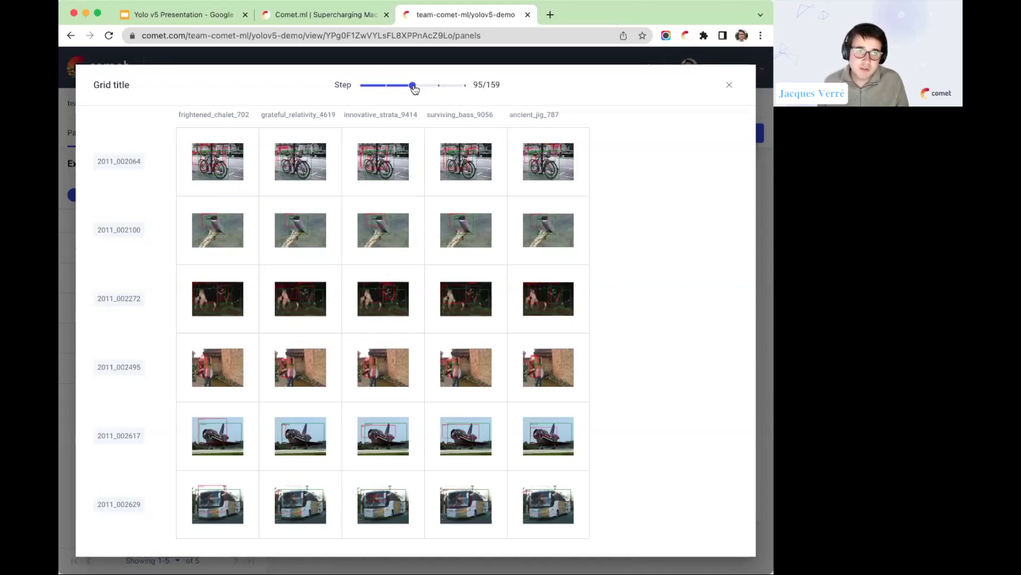
Move the enlarged prediction image grid to step 159 to compare its bounding boxes, closing the enlarged view.
{"action": "left_click", "coordinate": [440, 94]}
{"action": "left_click", "coordinate": [460, 91]}
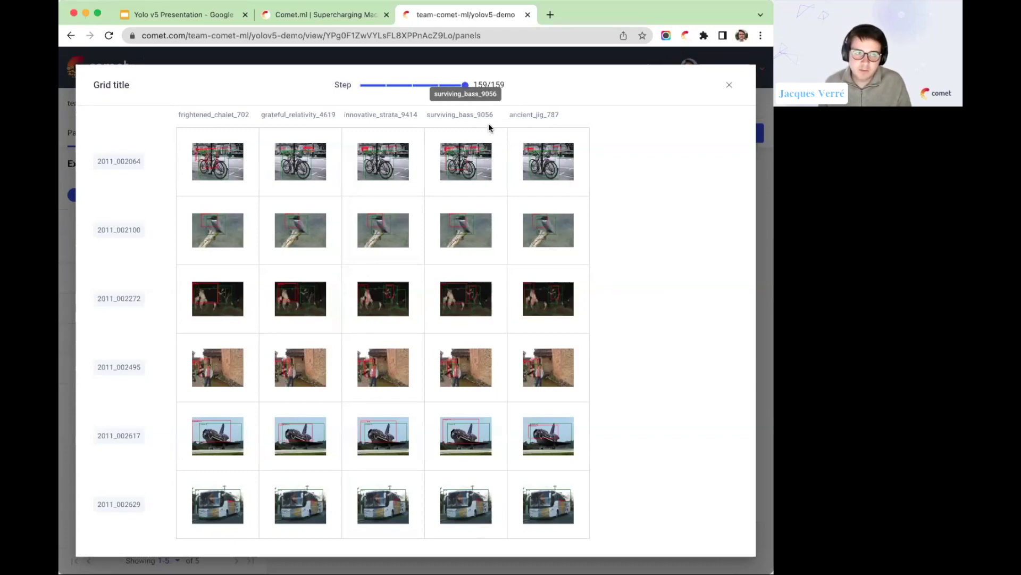
{"action": "key", "text": "Escape"}
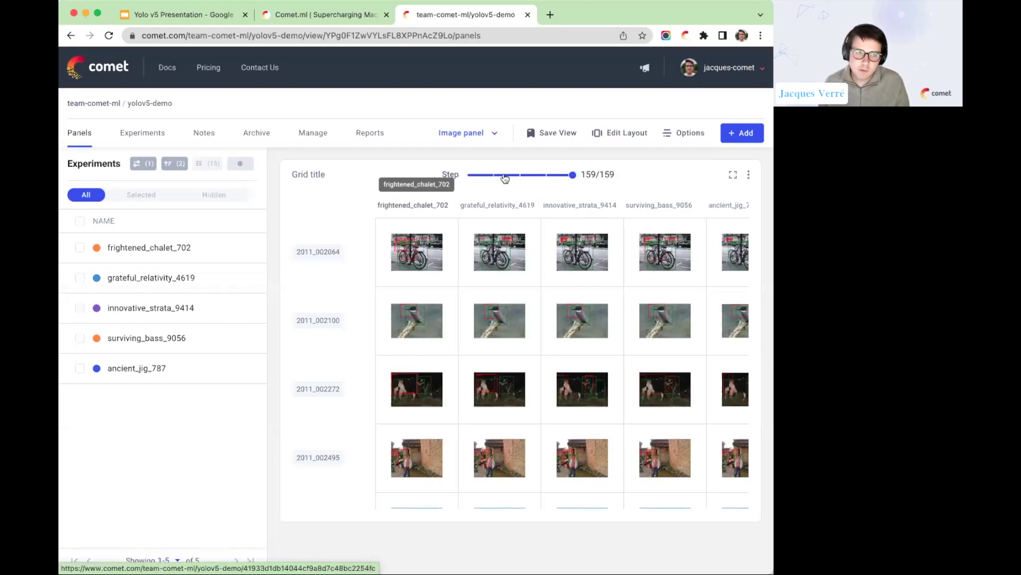
Open the gallery for adding a new panel to the project and look through its built-in chart types.
{"action": "left_click", "coordinate": [731, 134]}
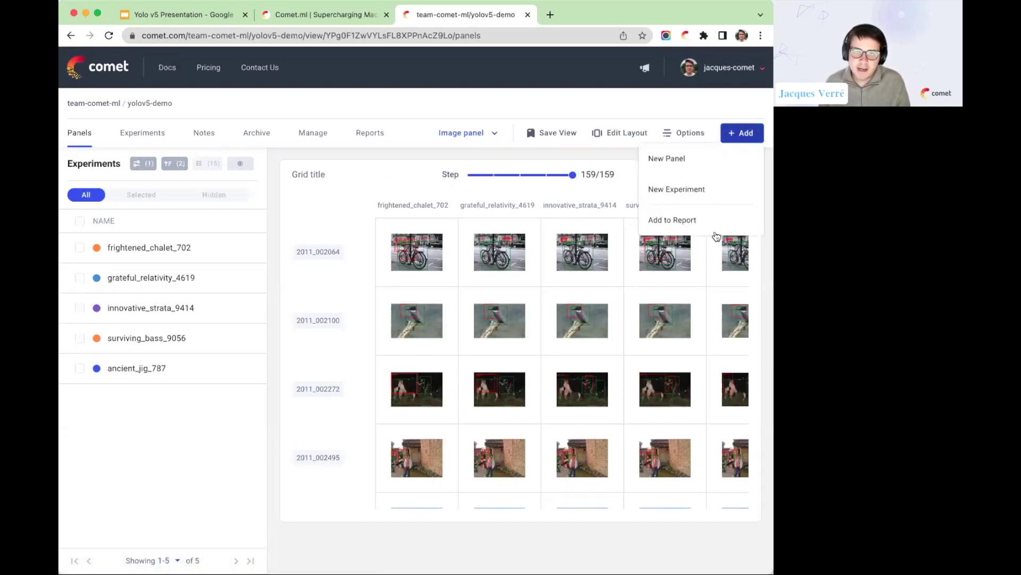
{"action": "left_click", "coordinate": [672, 158]}
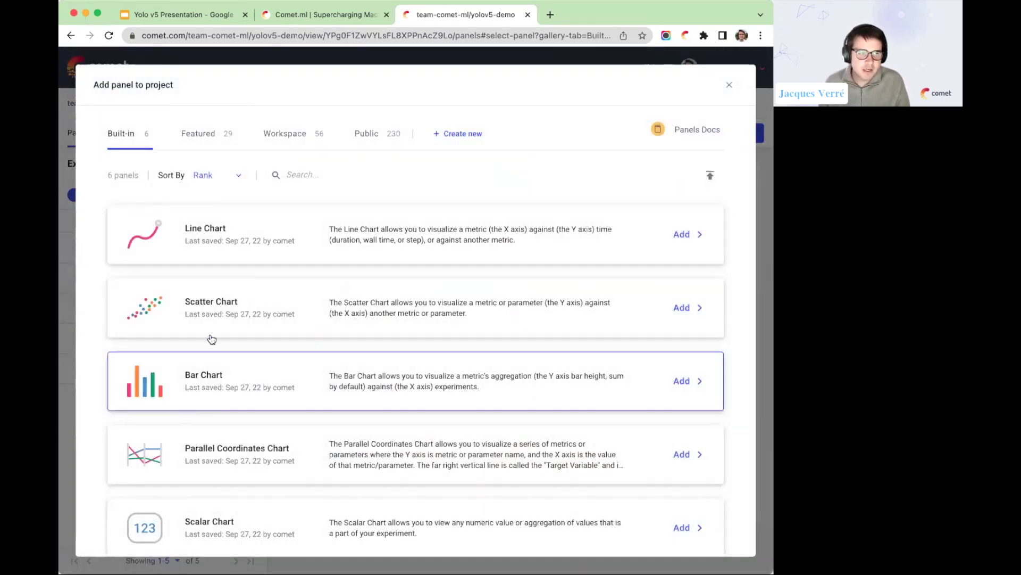
{"action": "scroll", "coordinate": [204, 307], "scroll_direction": "down", "scroll_amount": 3}
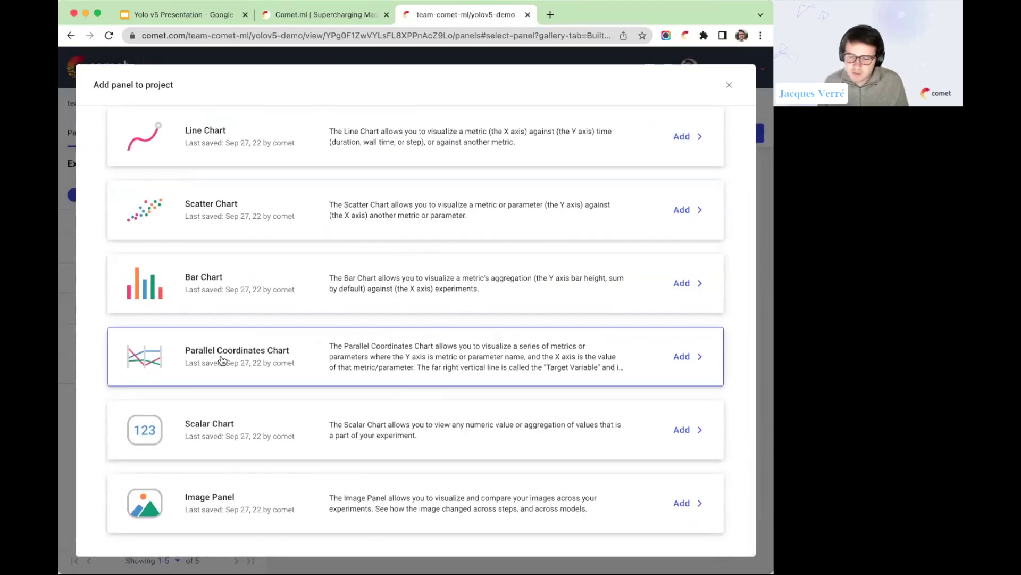
{"action": "scroll", "coordinate": [285, 319], "scroll_direction": "up", "scroll_amount": 3}
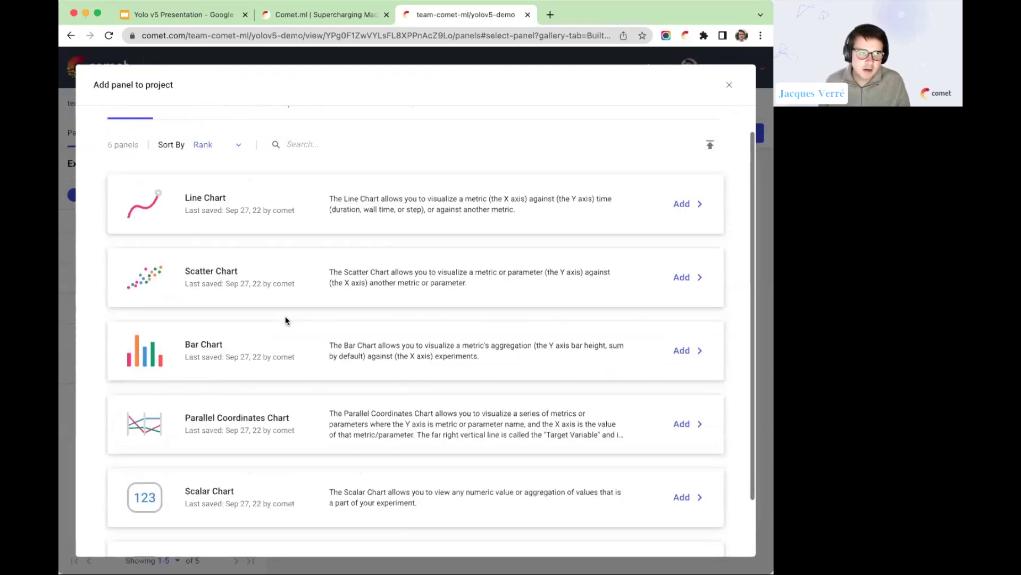
Configure a line chart of metrics/mAP_0.5 against epoch, going back to the panel gallery without adding it.
{"action": "left_click", "coordinate": [612, 260]}
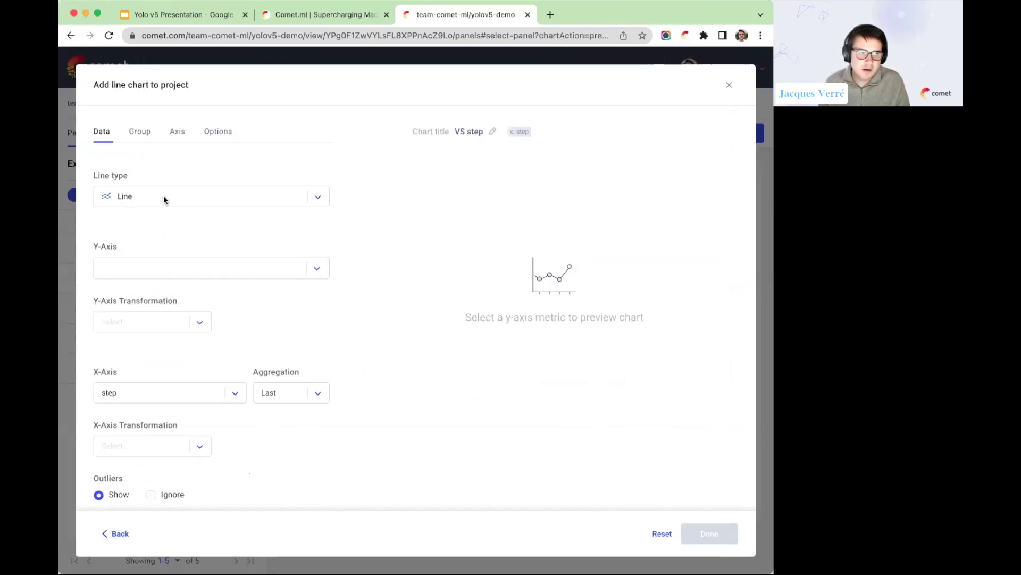
{"action": "left_click", "coordinate": [138, 277]}
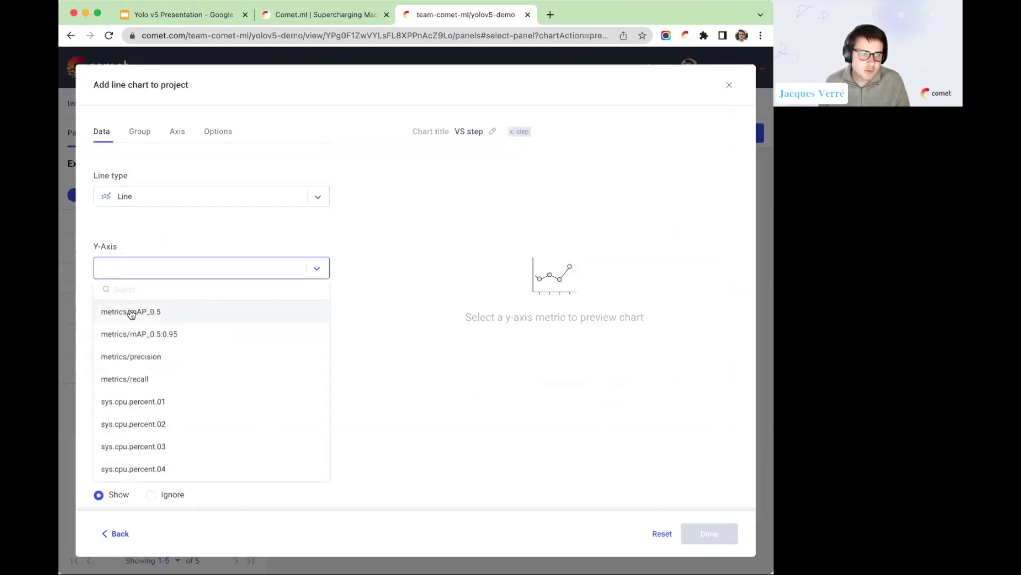
{"action": "left_click", "coordinate": [137, 310]}
{"action": "left_click", "coordinate": [165, 400]}
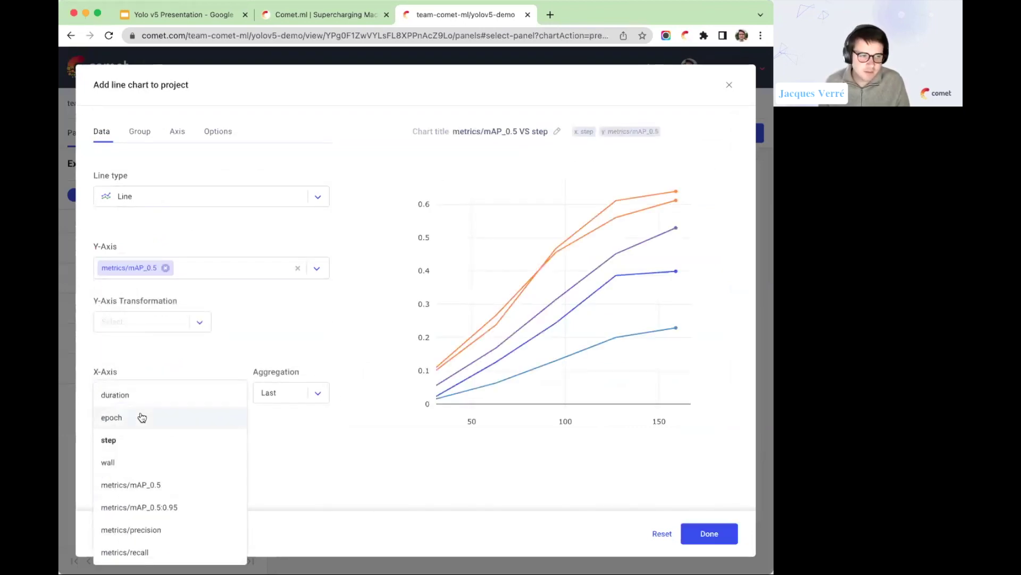
{"action": "left_click", "coordinate": [141, 417]}
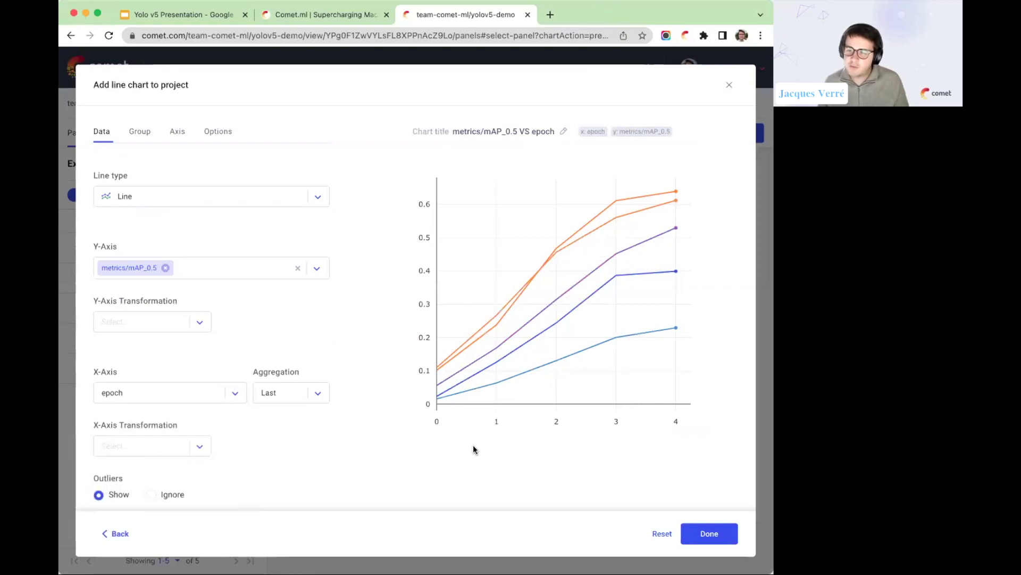
{"action": "left_click", "coordinate": [118, 532]}
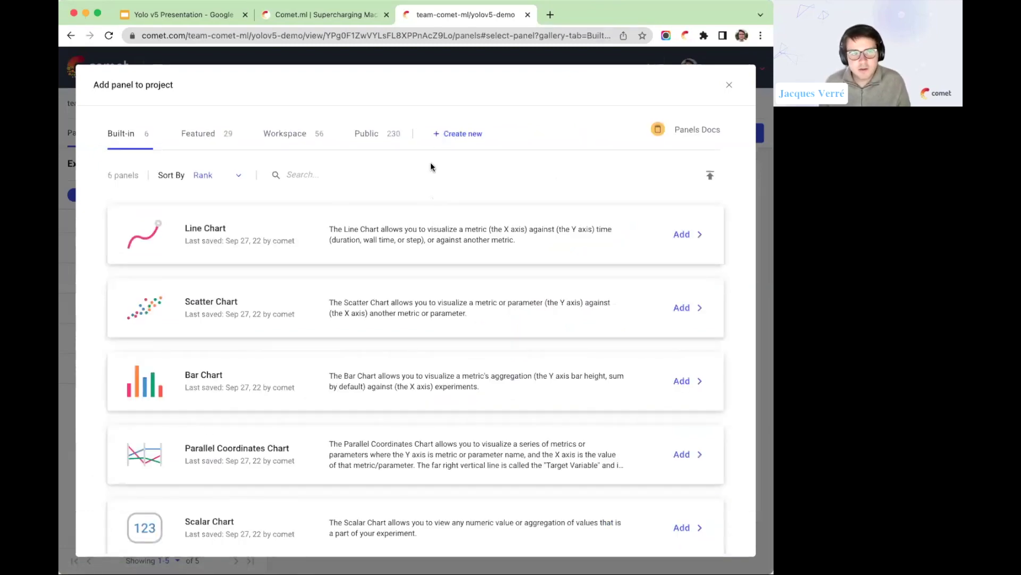
Create a new custom Python panel and run its template code, highlighting the comet_ml and matplotlib imports.
{"action": "left_click", "coordinate": [457, 133]}
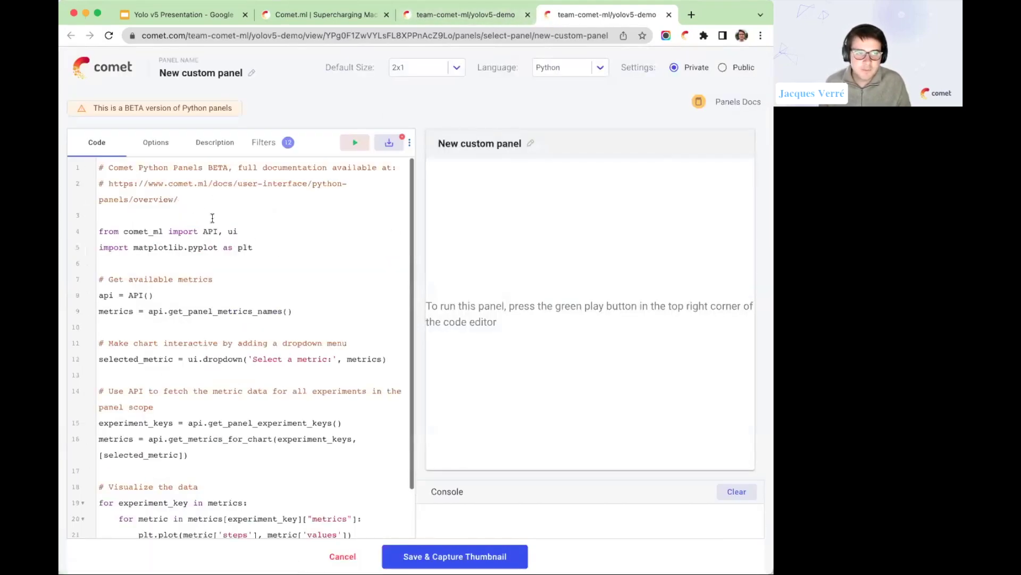
{"action": "left_click_drag", "start_coordinate": [272, 256], "coordinate": [80, 230]}
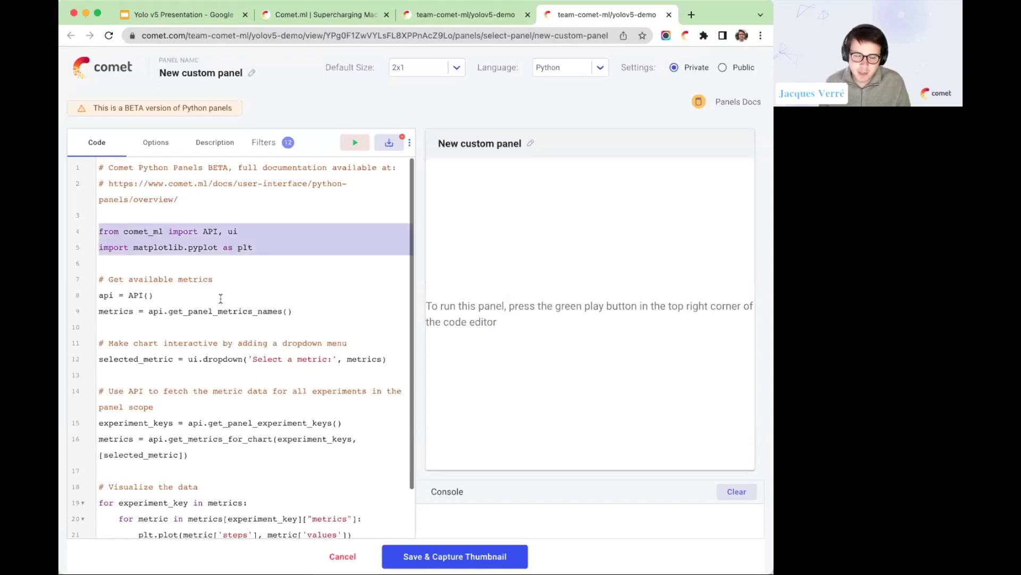
{"action": "left_click", "coordinate": [355, 142]}
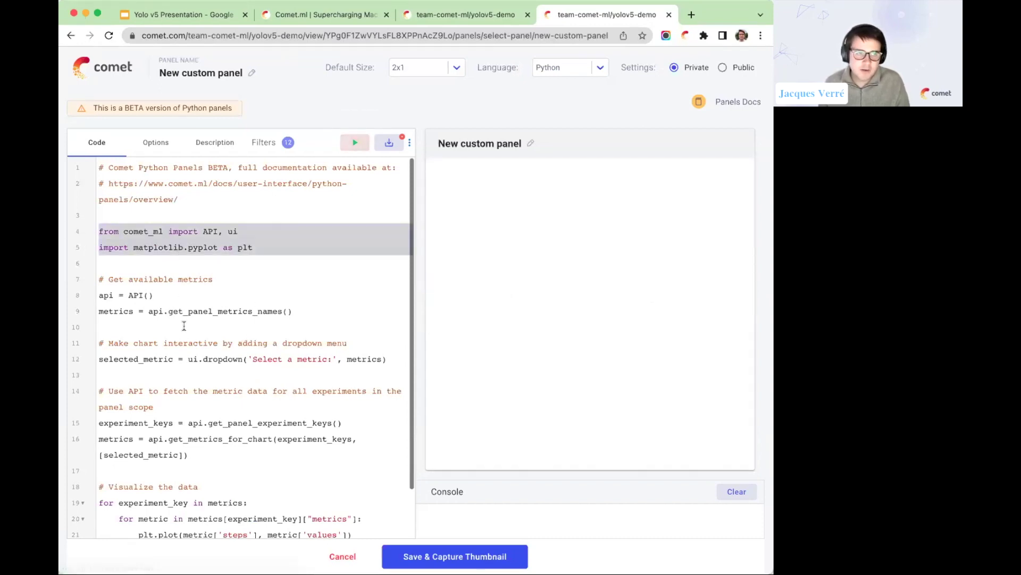
Review the custom panel's template code, from the metric dropdown to the plotting loop, and mark the matplotlib import.
{"action": "scroll", "coordinate": [185, 313], "scroll_direction": "down", "scroll_amount": 1}
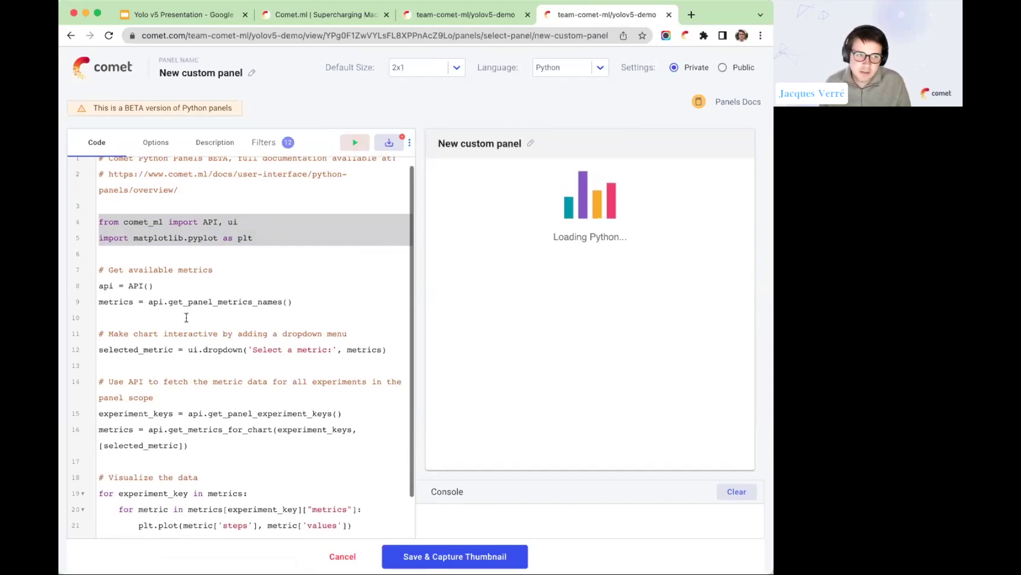
{"action": "left_click", "coordinate": [187, 317]}
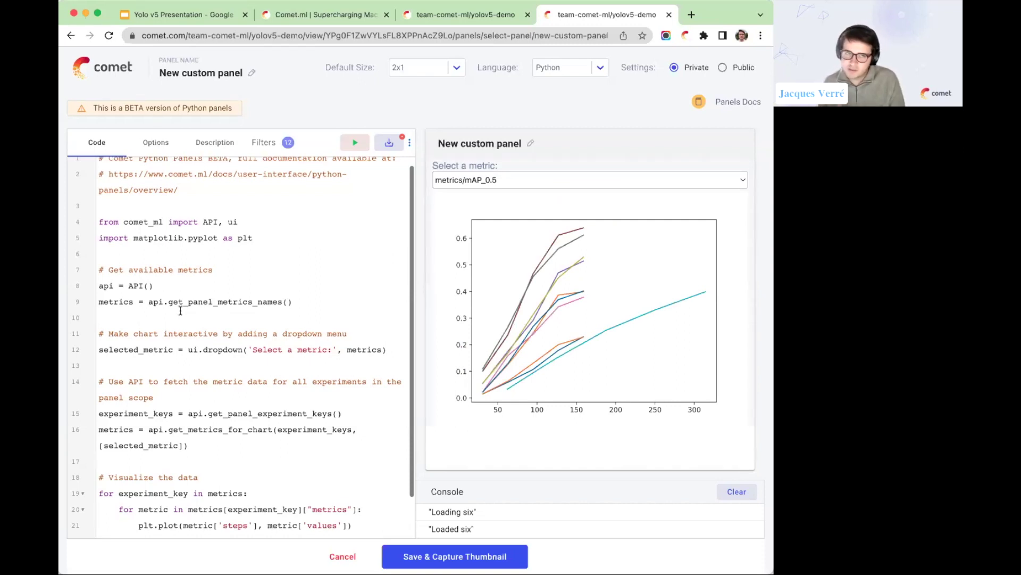
{"action": "scroll", "coordinate": [204, 311], "scroll_direction": "down", "scroll_amount": 2}
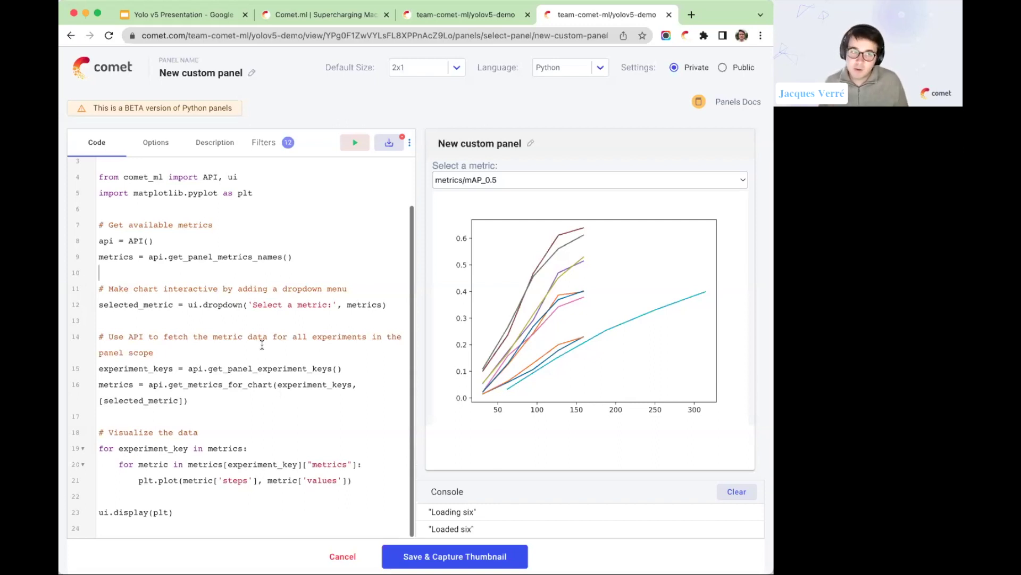
{"action": "scroll", "coordinate": [262, 345], "scroll_direction": "up", "scroll_amount": 2}
{"action": "left_click", "coordinate": [130, 247]}
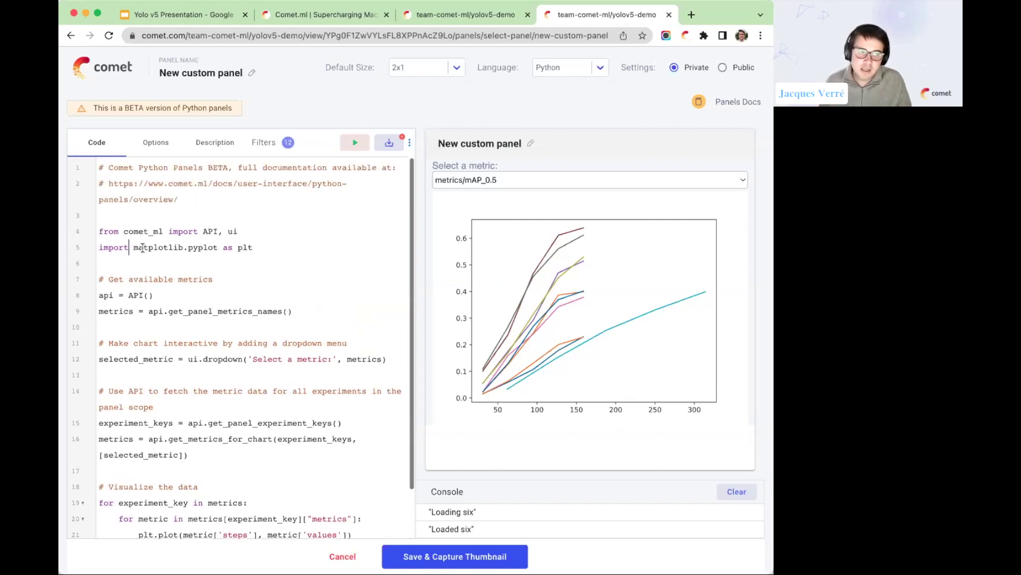
{"action": "left_click_drag", "start_coordinate": [142, 248], "coordinate": [172, 262]}
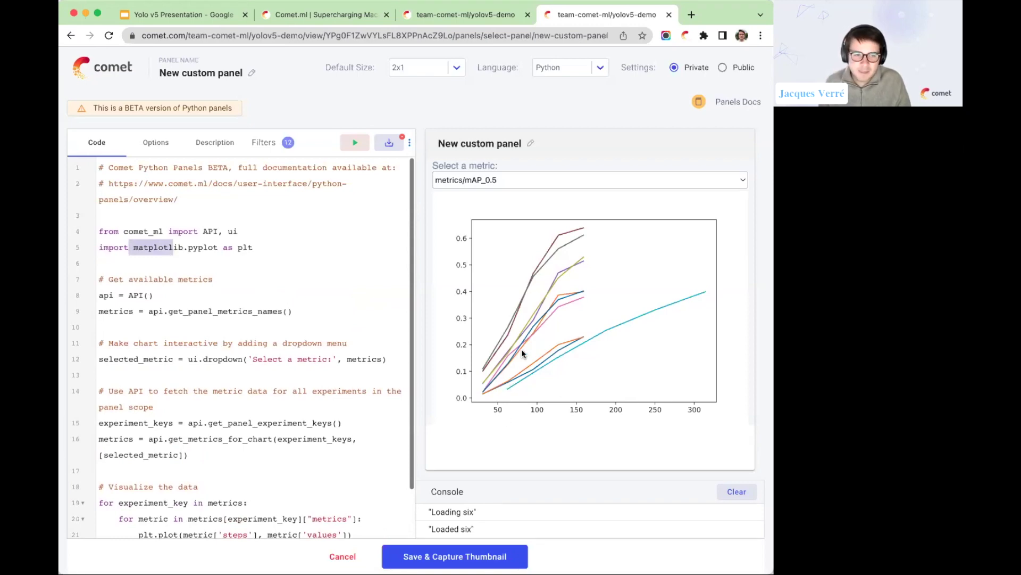
Save the custom panel as "New panel - 27th Sept" with the captured thumbnail.
{"action": "left_click", "coordinate": [455, 556]}
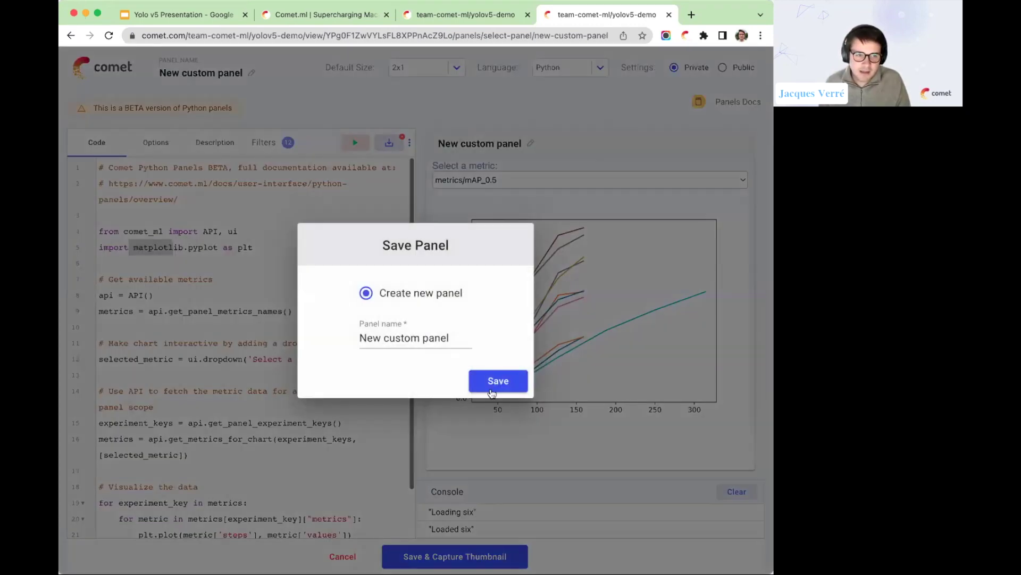
{"action": "key", "text": "super+a"}
{"action": "type", "text": "New pane"}
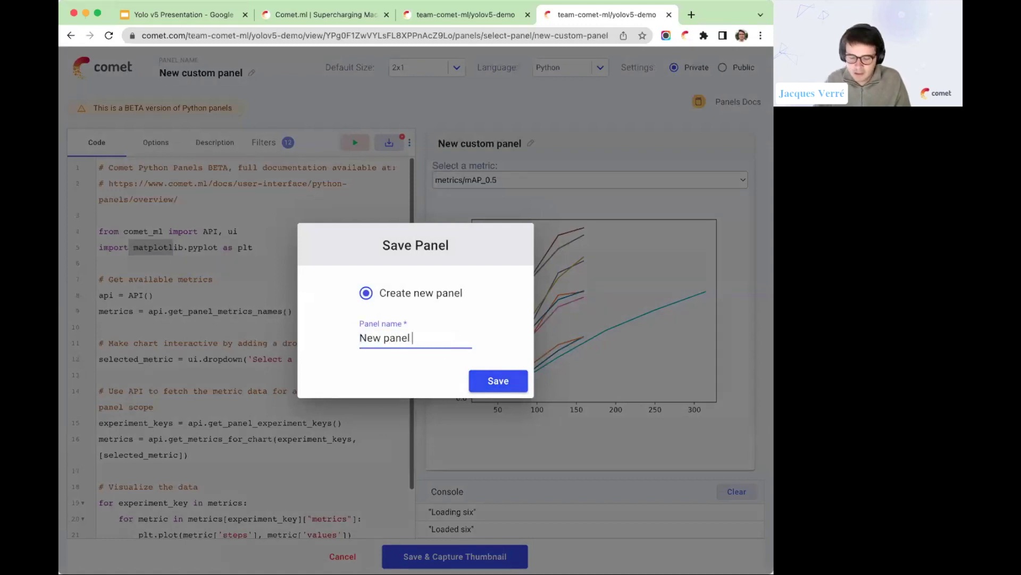
{"action": "type", "text": "l - 27th Septh"}
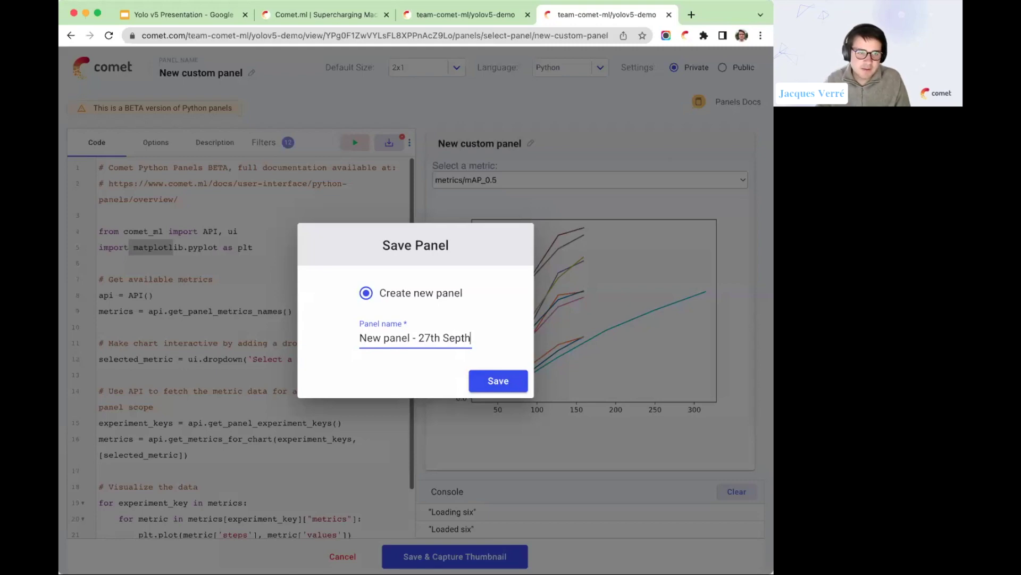
{"action": "key", "text": "BackSpace"}
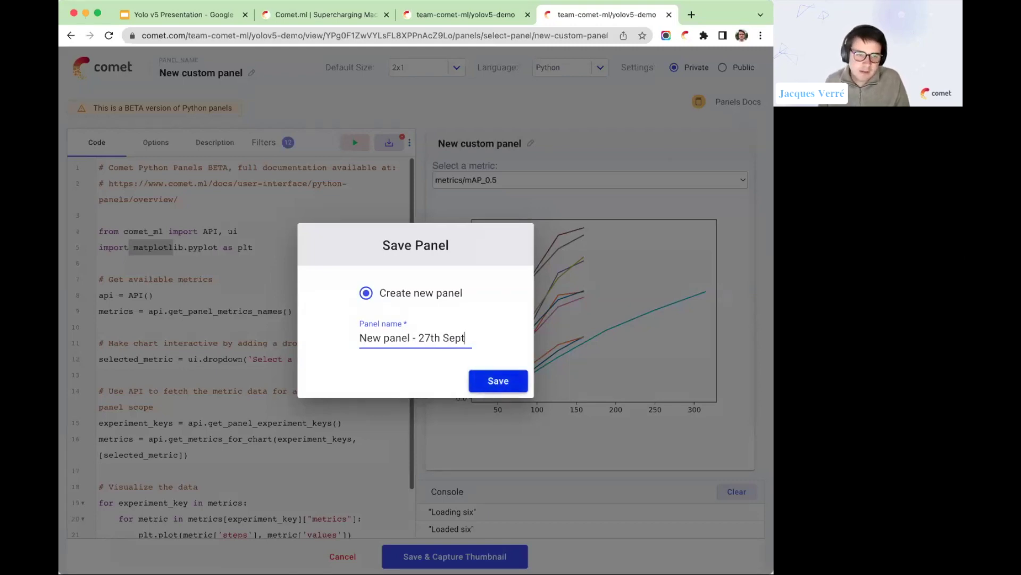
{"action": "left_click", "coordinate": [499, 383]}
{"action": "left_click", "coordinate": [455, 556]}
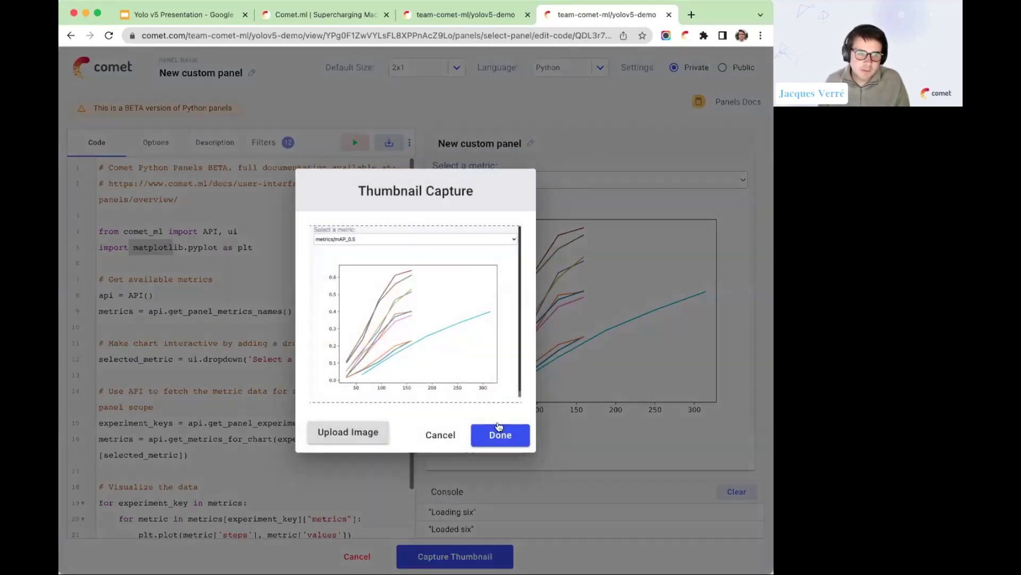
{"action": "left_click", "coordinate": [492, 435]}
{"action": "left_click", "coordinate": [455, 556]}
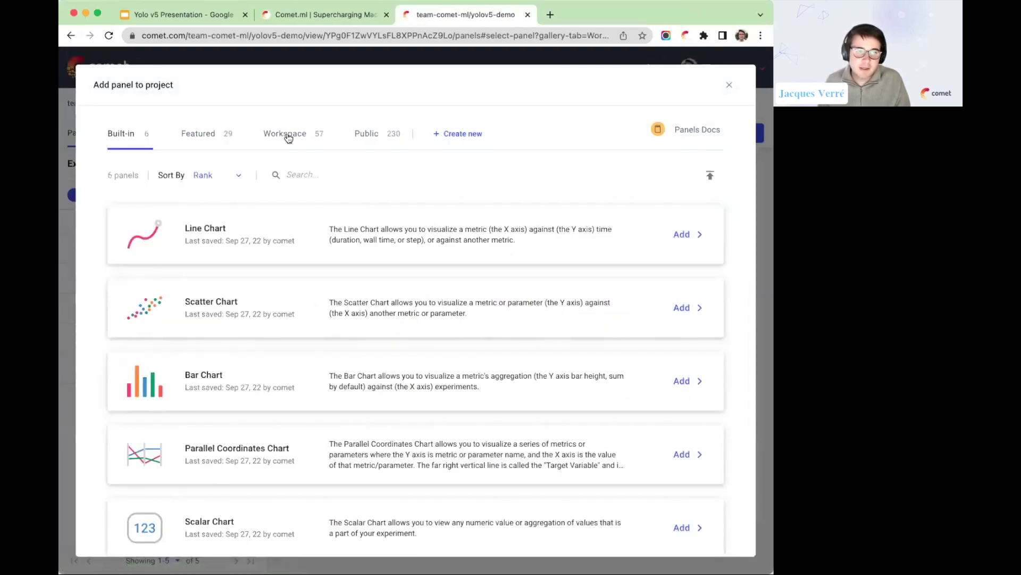
List the workspace panels sorted by Last Saved and look through them for the new panel.
{"action": "left_click", "coordinate": [287, 133]}
{"action": "left_click", "coordinate": [238, 176]}
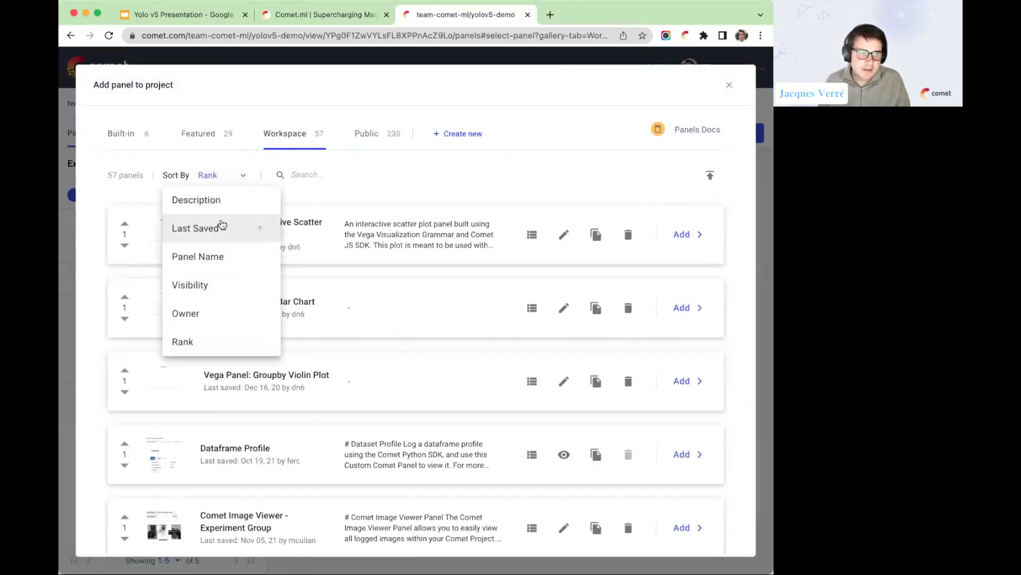
{"action": "left_click", "coordinate": [224, 227]}
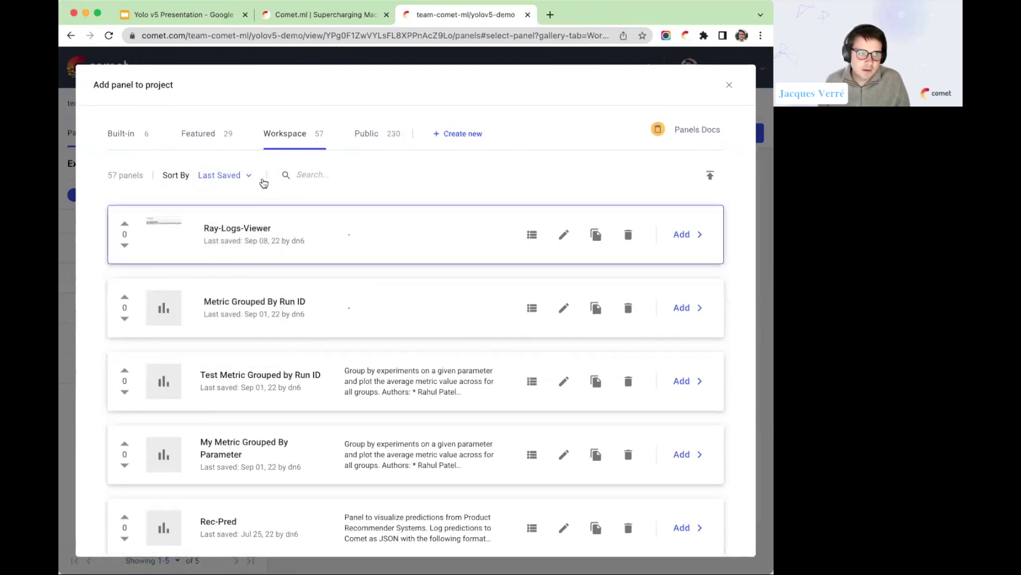
{"action": "left_click", "coordinate": [235, 176]}
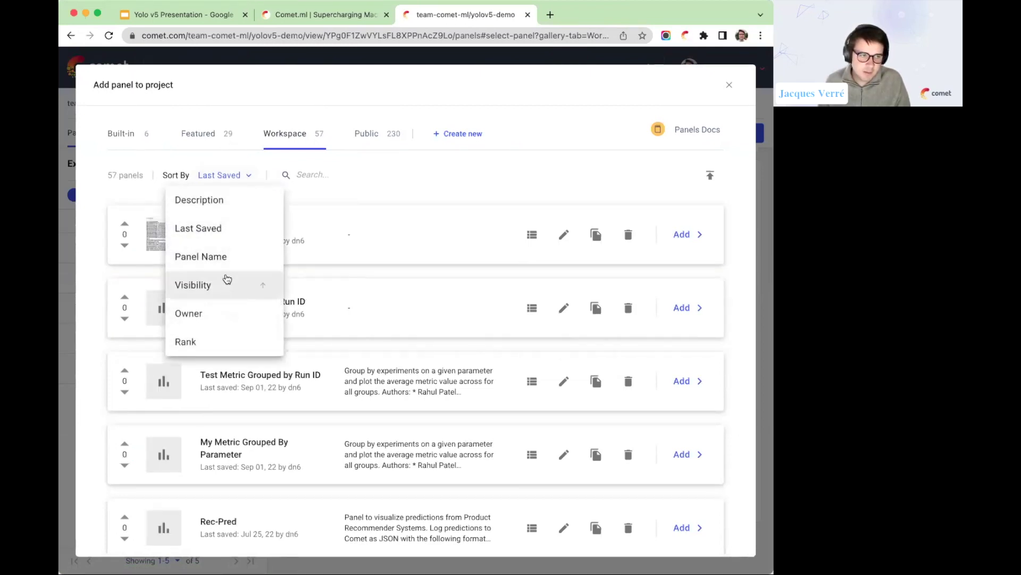
{"action": "left_click", "coordinate": [395, 276]}
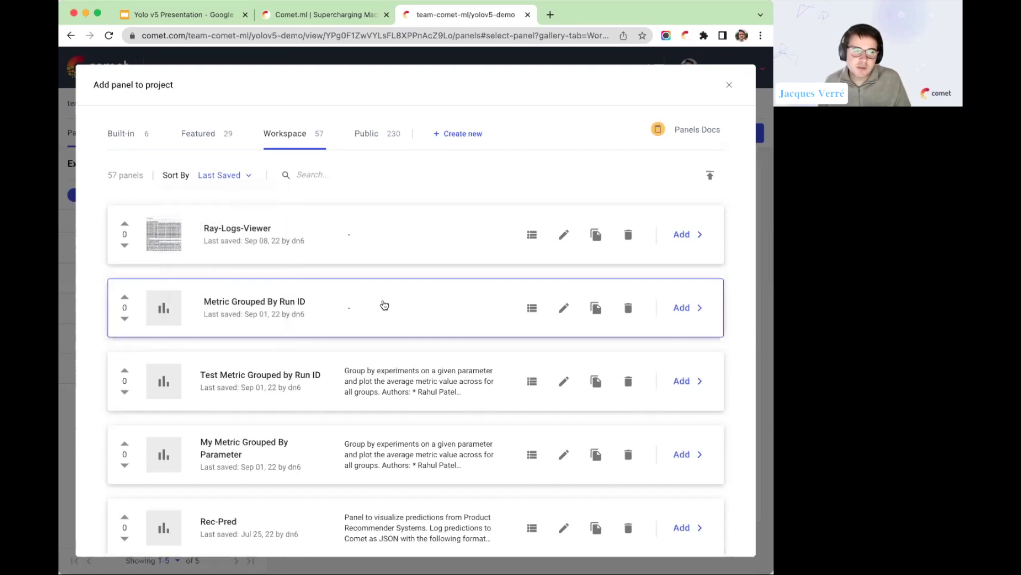
{"action": "scroll", "coordinate": [382, 299], "scroll_direction": "down", "scroll_amount": 8}
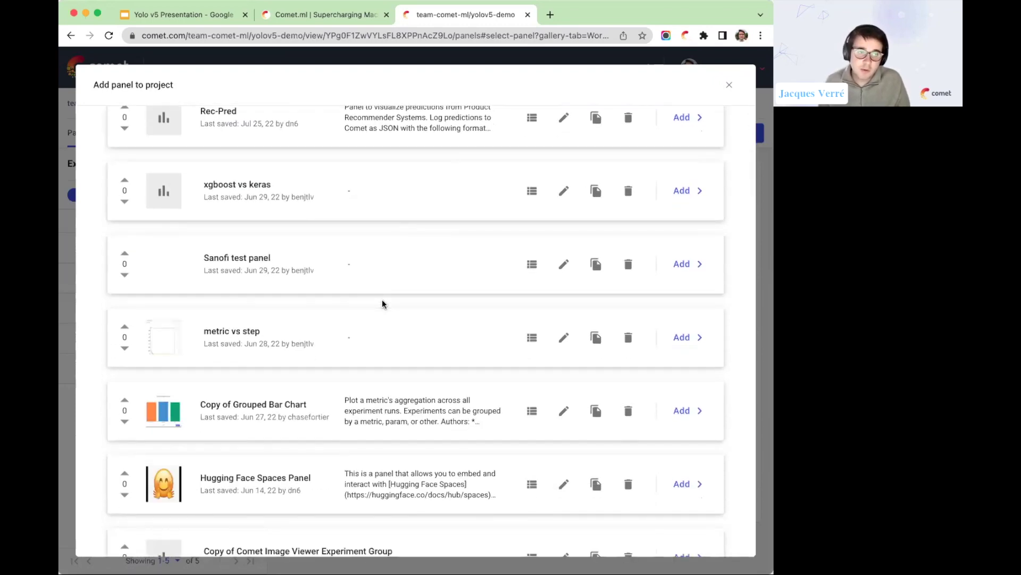
{"action": "scroll", "coordinate": [382, 299], "scroll_direction": "up", "scroll_amount": 10}
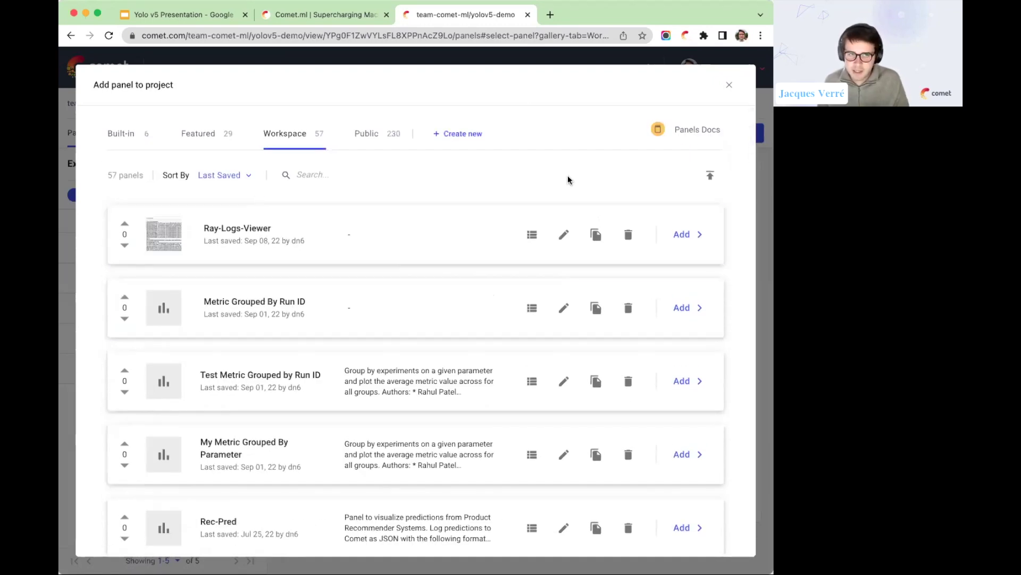
Search the workspace panels for "27th" and add New panel - 27th Sept to the project with its default options.
{"action": "left_click", "coordinate": [333, 172]}
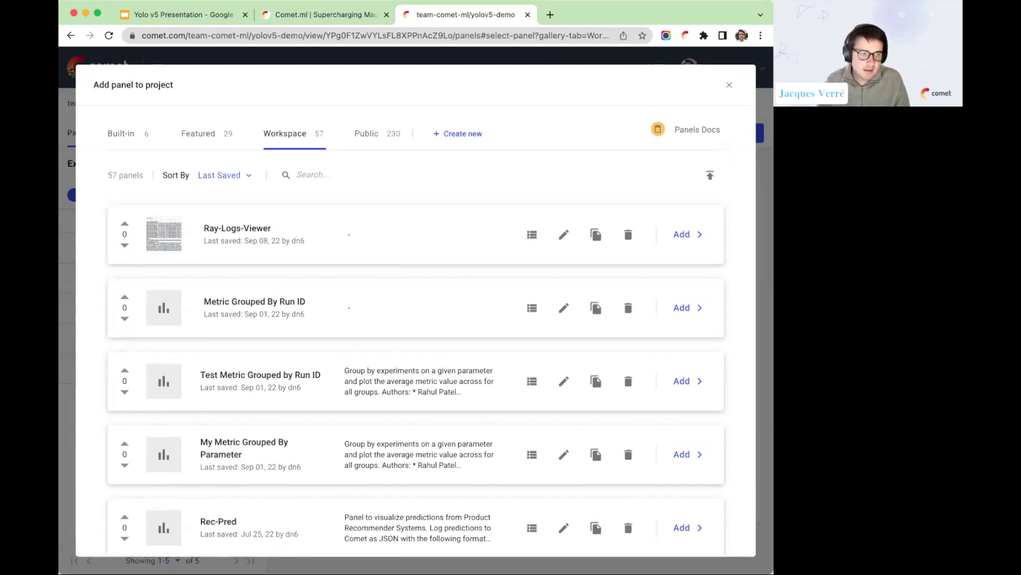
{"action": "type", "text": "27th"}
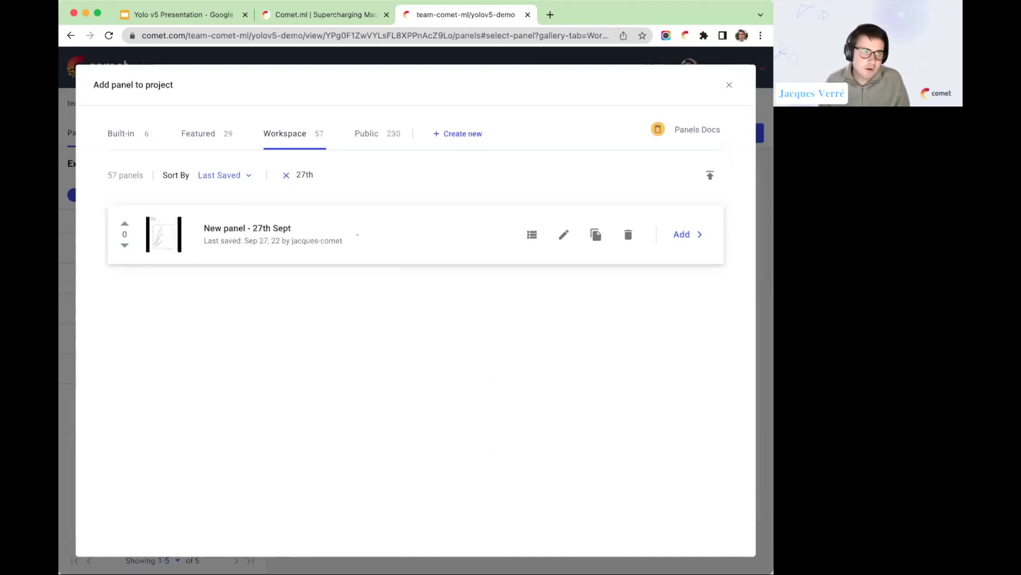
{"action": "left_click", "coordinate": [700, 243]}
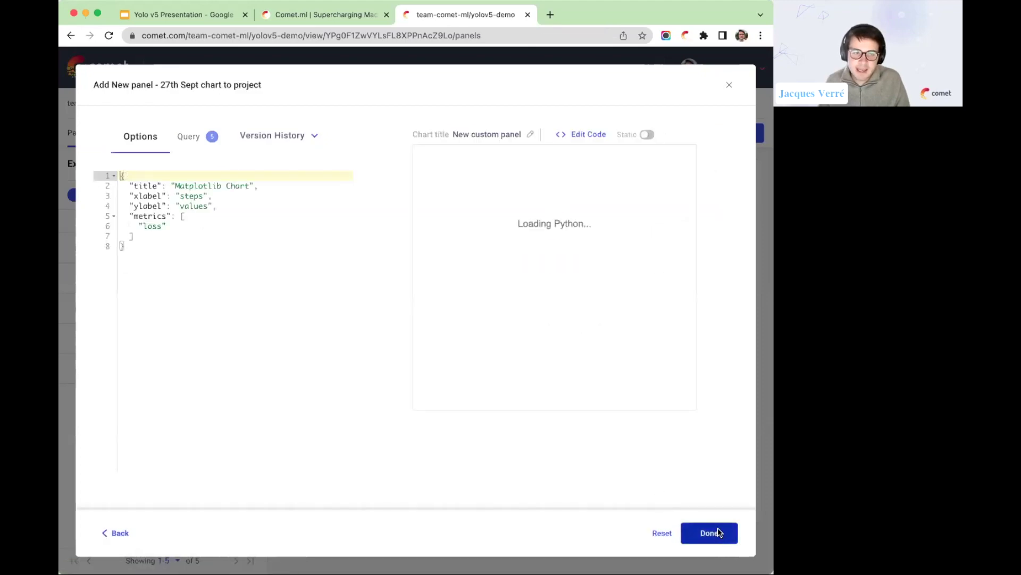
{"action": "left_click", "coordinate": [718, 527]}
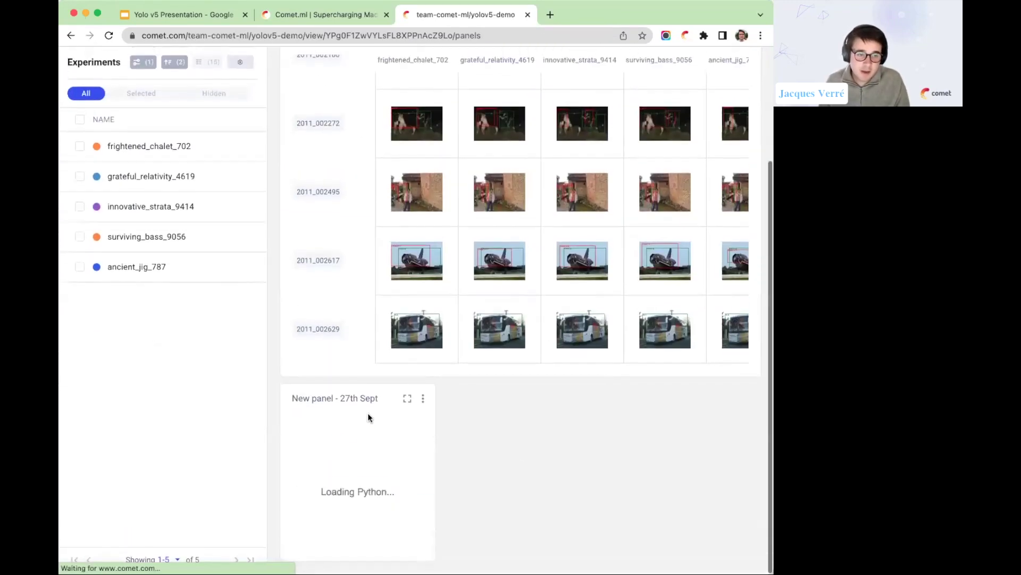
Widen New panel - 27th Sept below the image grid in the project layout and finish editing the layout.
{"action": "scroll", "coordinate": [548, 460], "scroll_direction": "up", "scroll_amount": 1}
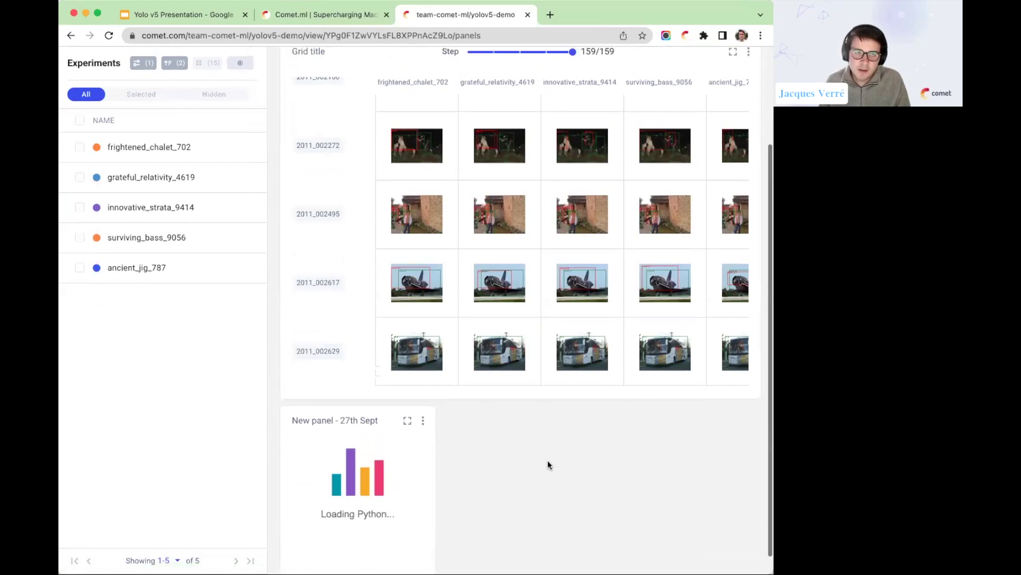
{"action": "scroll", "coordinate": [548, 461], "scroll_direction": "up", "scroll_amount": 3}
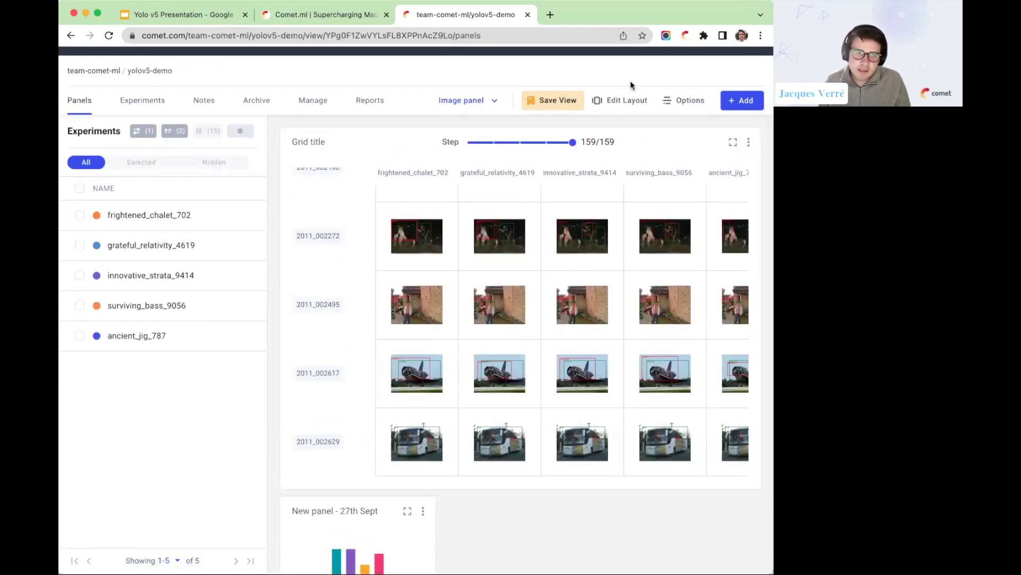
{"action": "left_click", "coordinate": [620, 100]}
{"action": "scroll", "coordinate": [462, 456], "scroll_direction": "down", "scroll_amount": 3}
{"action": "left_click_drag", "start_coordinate": [428, 554], "coordinate": [626, 397]}
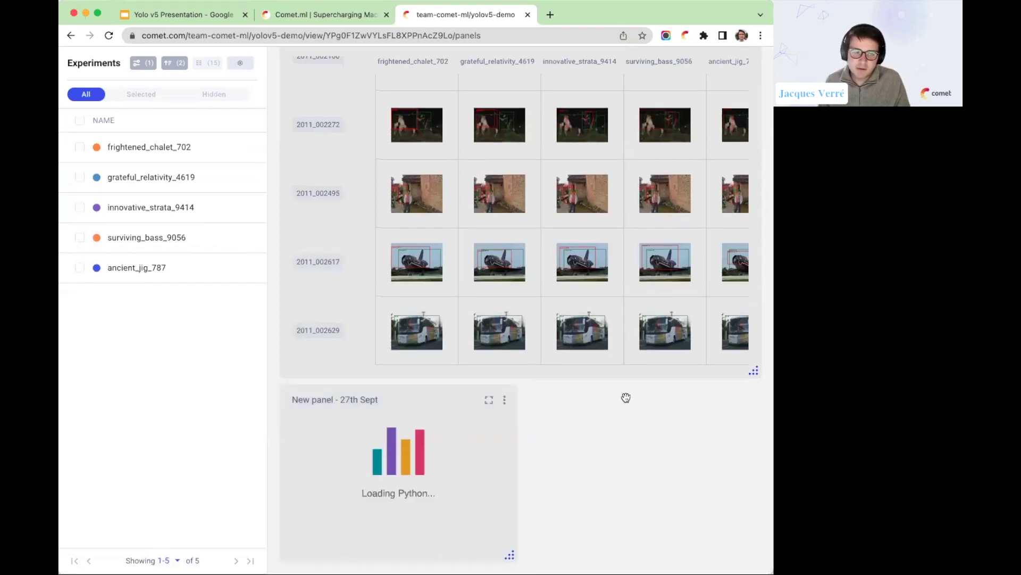
{"action": "scroll", "coordinate": [626, 398], "scroll_direction": "up", "scroll_amount": 3}
{"action": "left_click", "coordinate": [620, 132]}
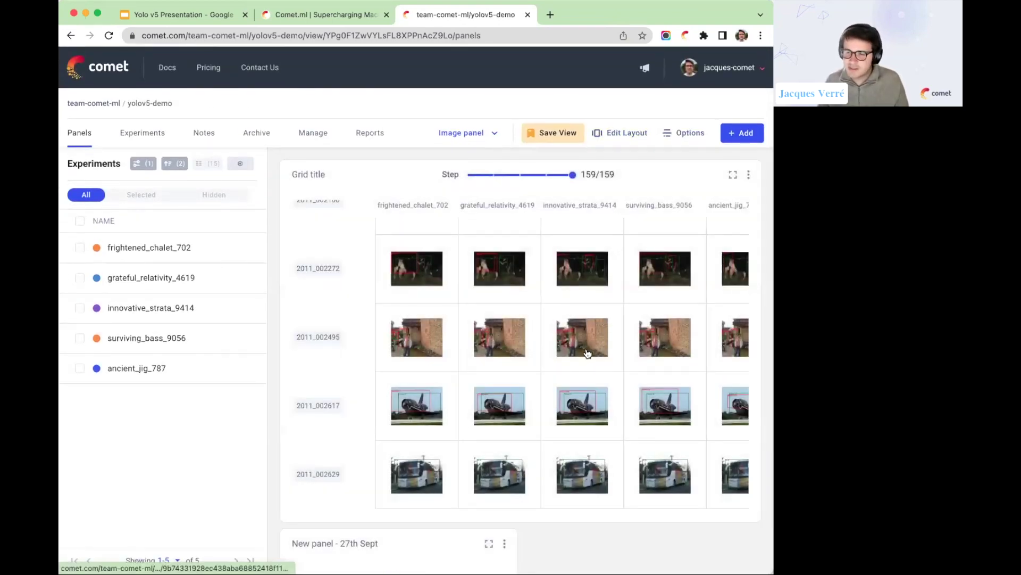
Examine the new panel's chart and its metric choices, and view it enlarged.
{"action": "scroll", "coordinate": [293, 341], "scroll_direction": "down", "scroll_amount": 3}
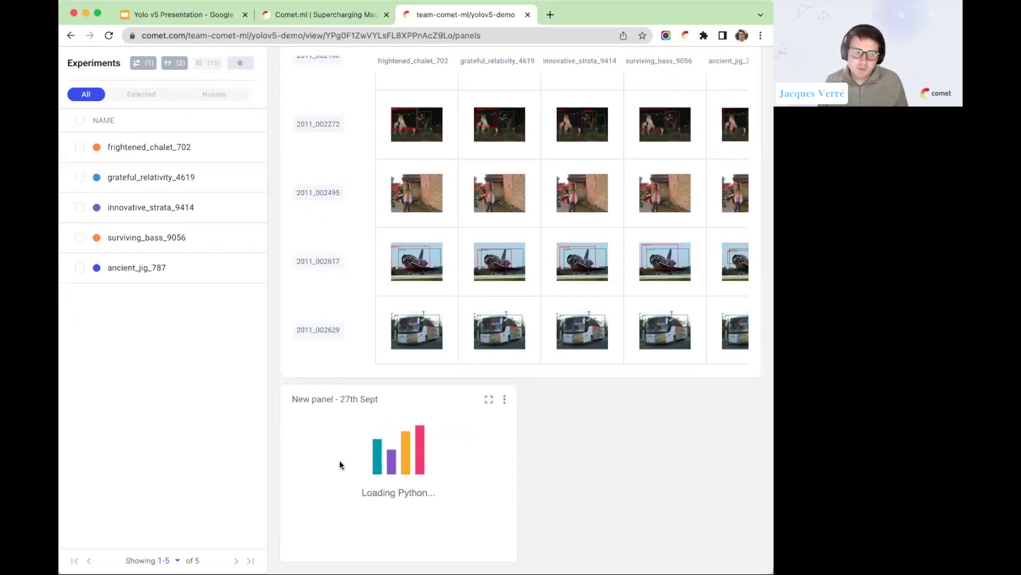
{"action": "scroll", "coordinate": [351, 407], "scroll_direction": "down", "scroll_amount": 1}
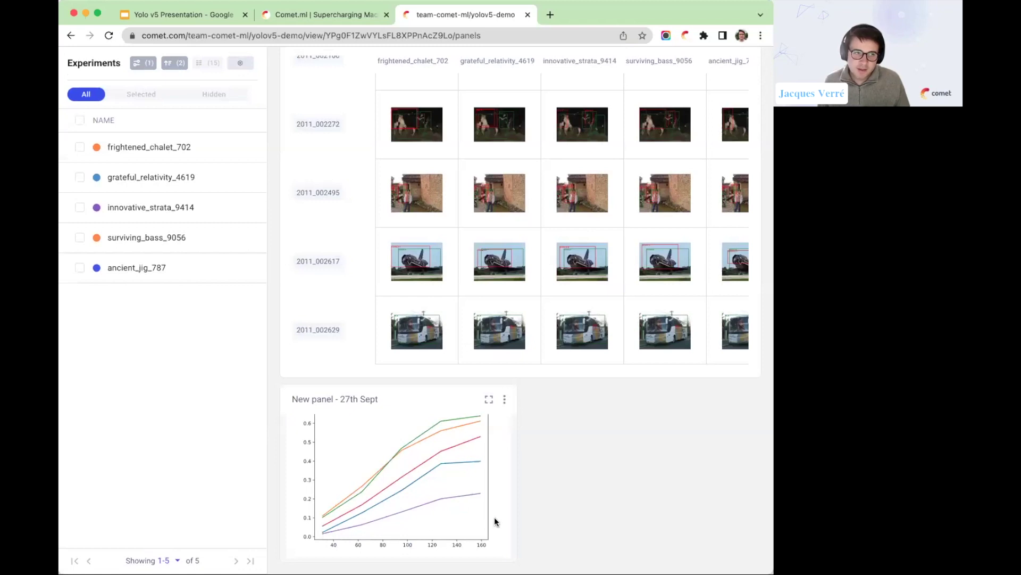
{"action": "scroll", "coordinate": [483, 501], "scroll_direction": "up", "scroll_amount": 3}
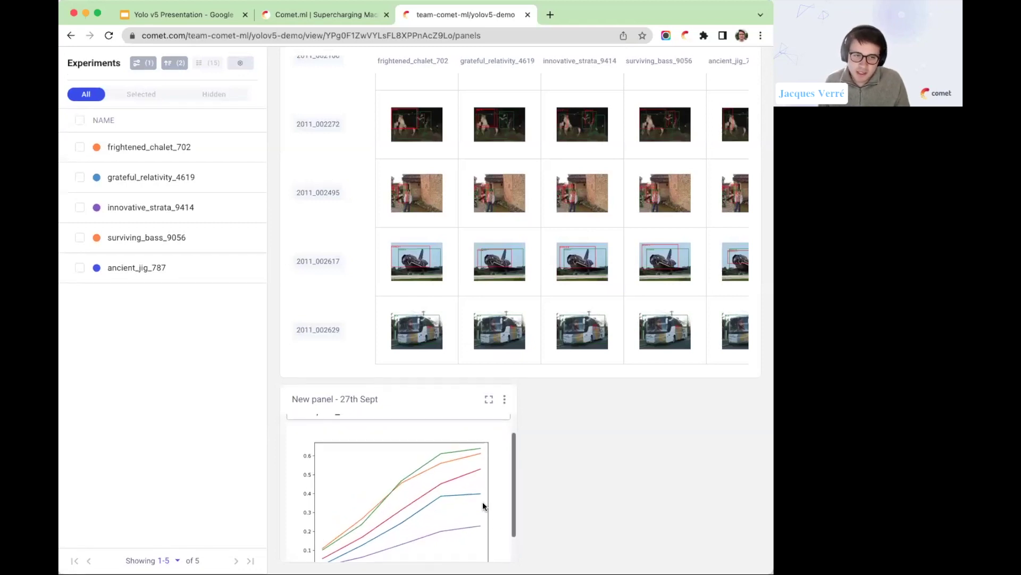
{"action": "left_click", "coordinate": [441, 444]}
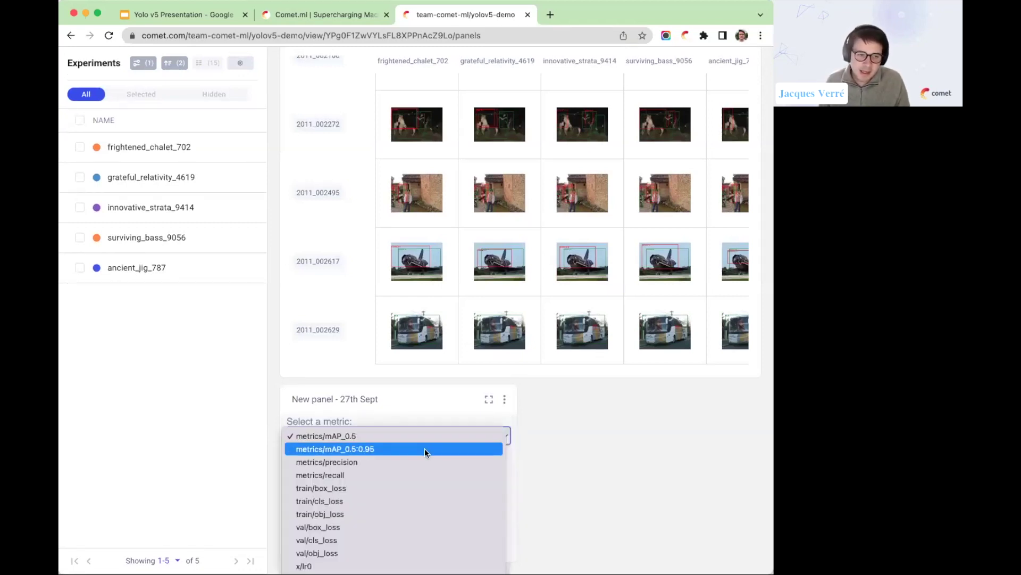
{"action": "left_click", "coordinate": [425, 448]}
{"action": "left_click", "coordinate": [489, 401]}
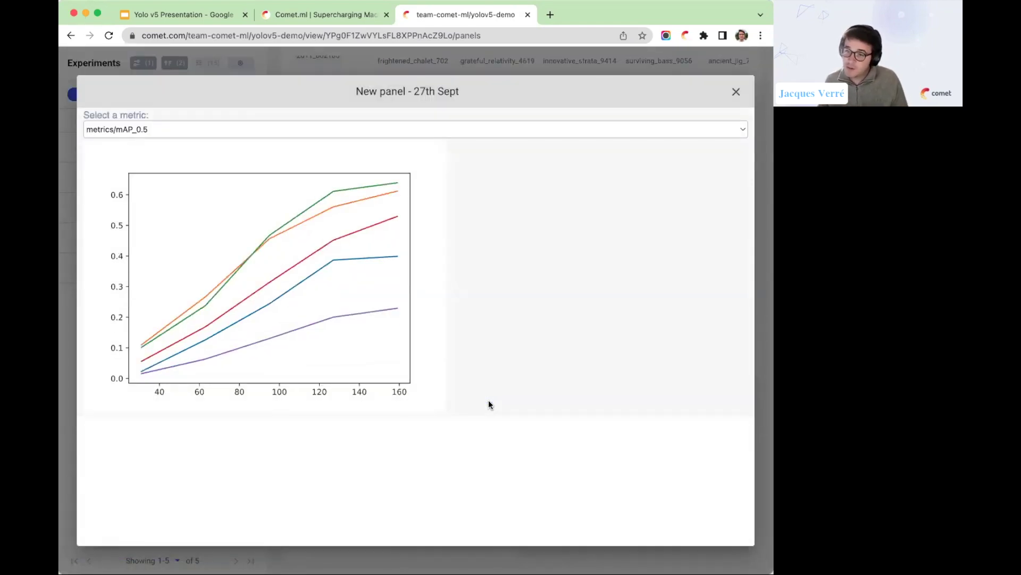
{"action": "key", "text": "Escape"}
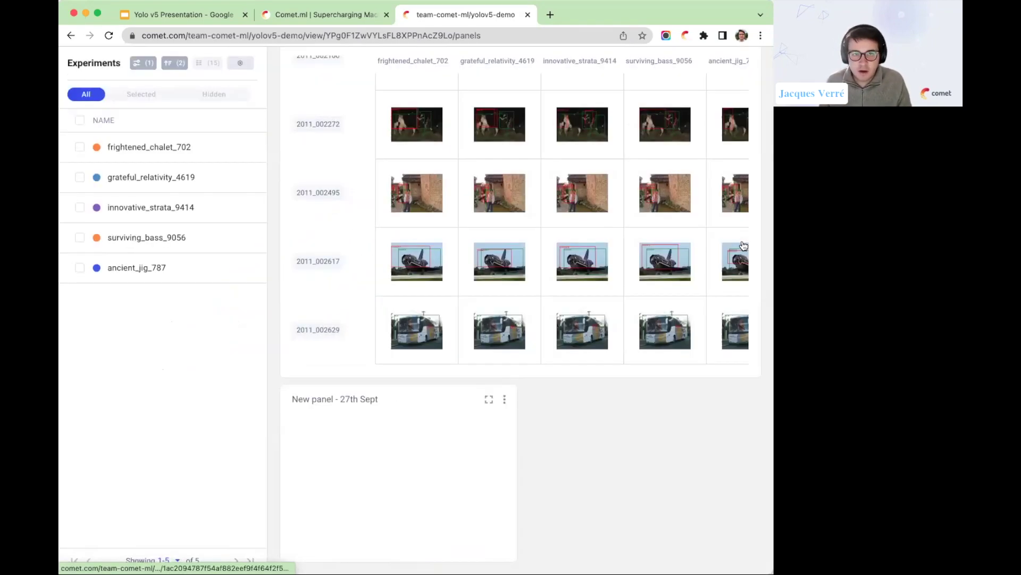
Compare metrics/mAP_0.5 in the project's experiments table and open the experiment frightened_chalet_702.
{"action": "scroll", "coordinate": [559, 249], "scroll_direction": "up", "scroll_amount": 3}
{"action": "scroll", "coordinate": [558, 249], "scroll_direction": "up", "scroll_amount": 3}
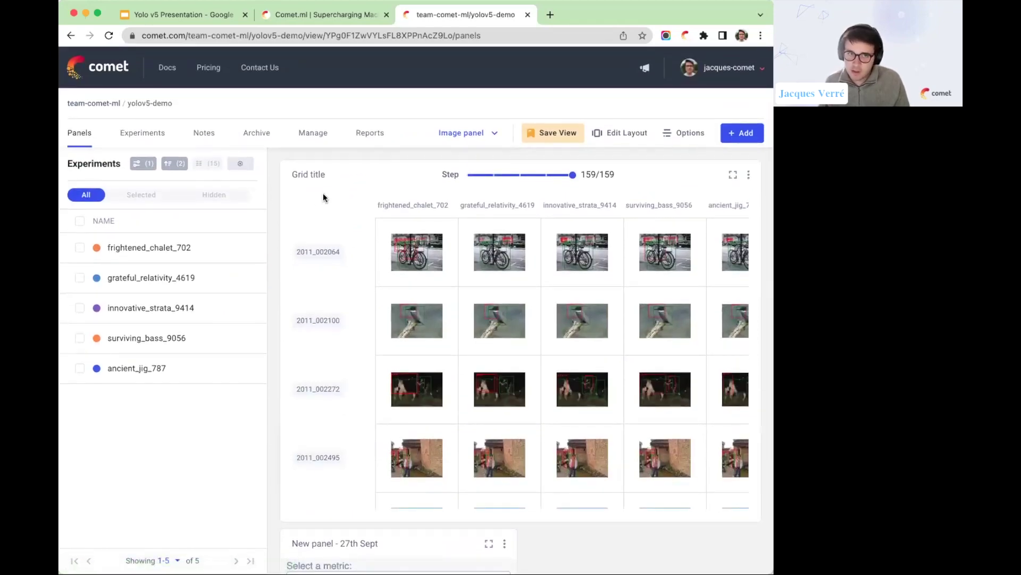
{"action": "left_click", "coordinate": [128, 134]}
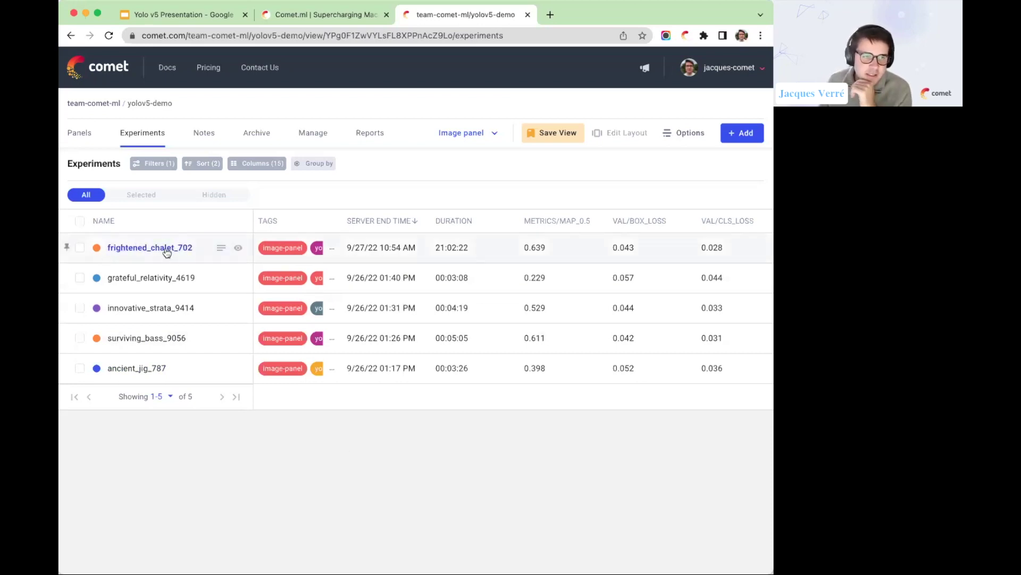
{"action": "double_click", "coordinate": [535, 248]}
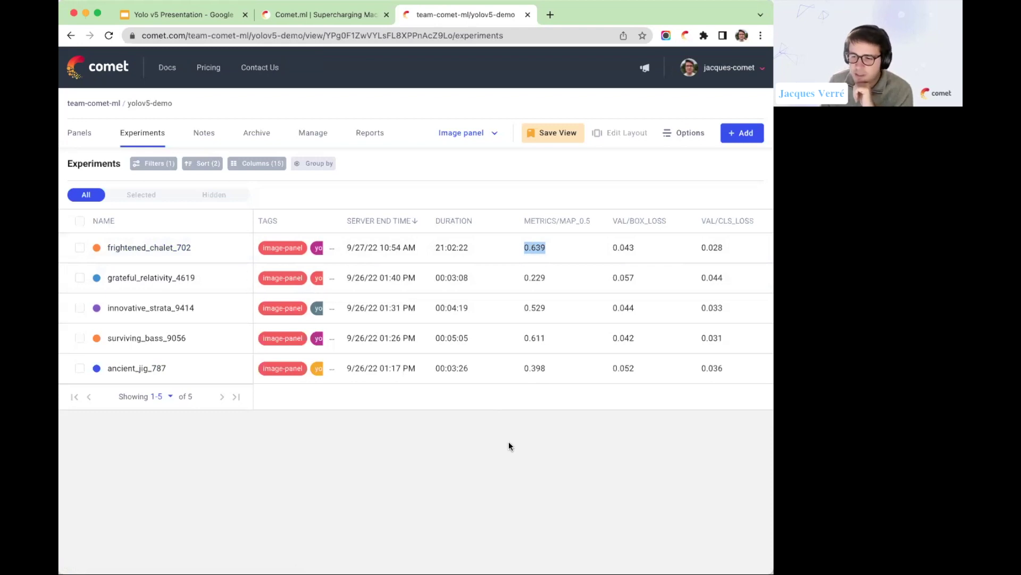
{"action": "left_click", "coordinate": [161, 254]}
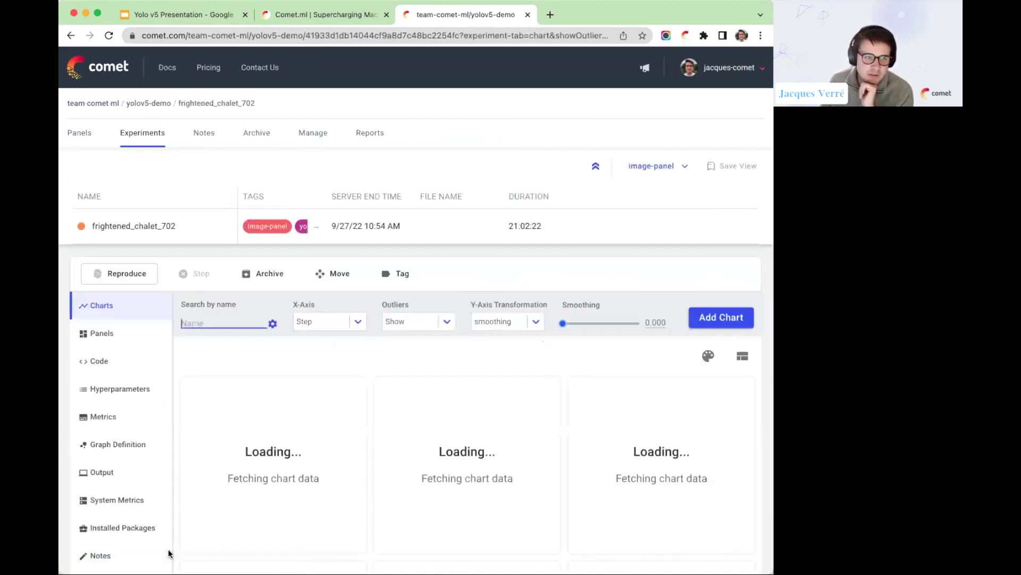
Show the experiment's assets and expand the models folder down to the files in yolov5.
{"action": "scroll", "coordinate": [90, 533], "scroll_direction": "down", "scroll_amount": 5}
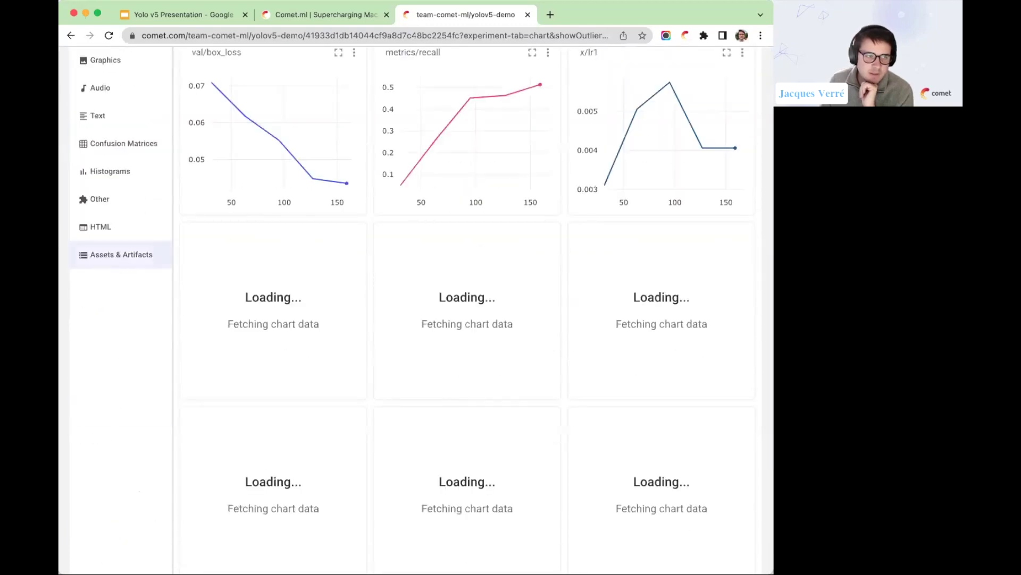
{"action": "left_click", "coordinate": [123, 257]}
{"action": "scroll", "coordinate": [331, 541], "scroll_direction": "up", "scroll_amount": 5}
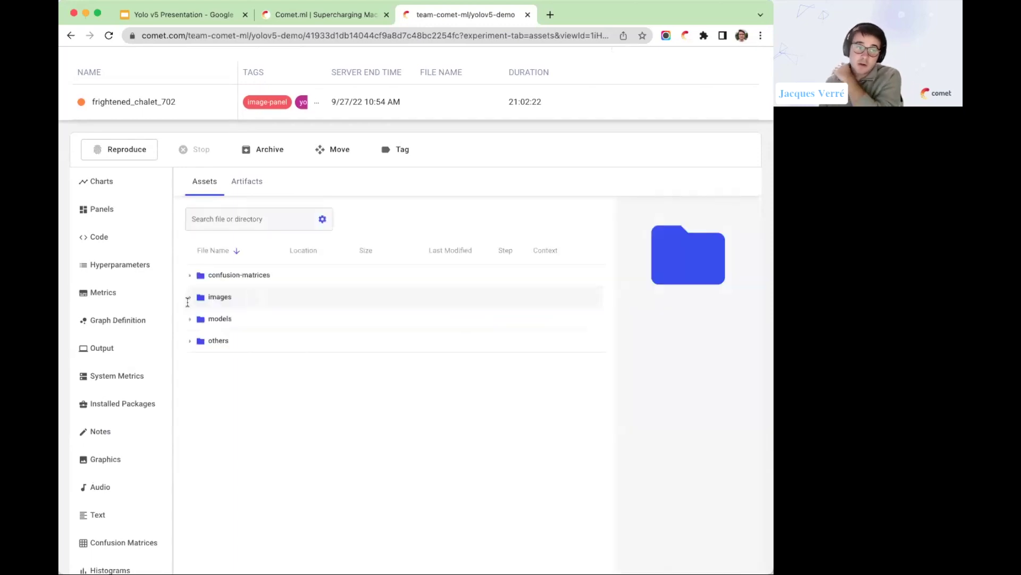
{"action": "left_click", "coordinate": [190, 319]}
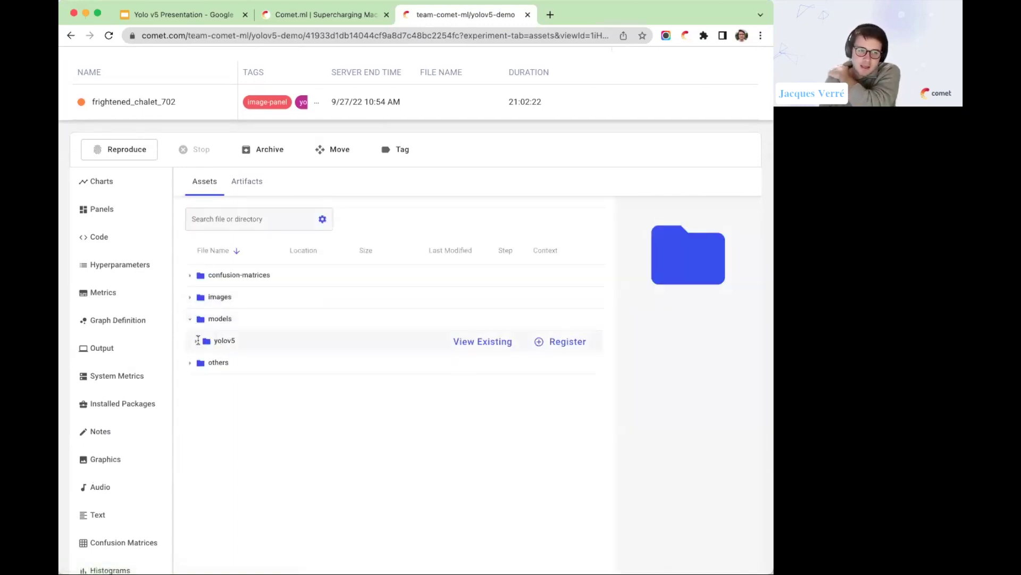
{"action": "left_click", "coordinate": [196, 340]}
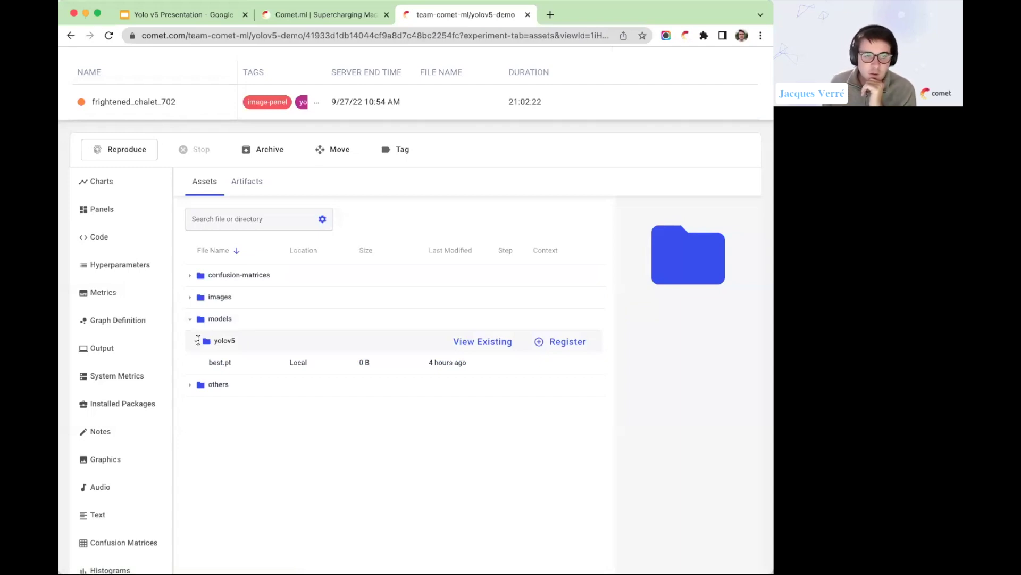
Register the yolov5 model files to the existing registered model yolov5 as version 2.0.0.
{"action": "left_click", "coordinate": [553, 343]}
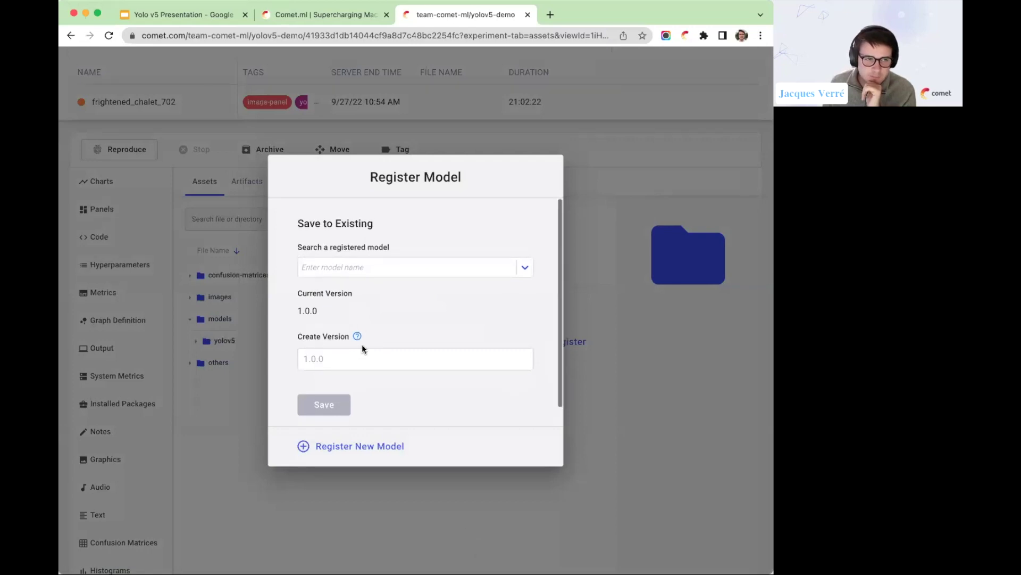
{"action": "left_click", "coordinate": [360, 267]}
{"action": "type", "text": "yolo"}
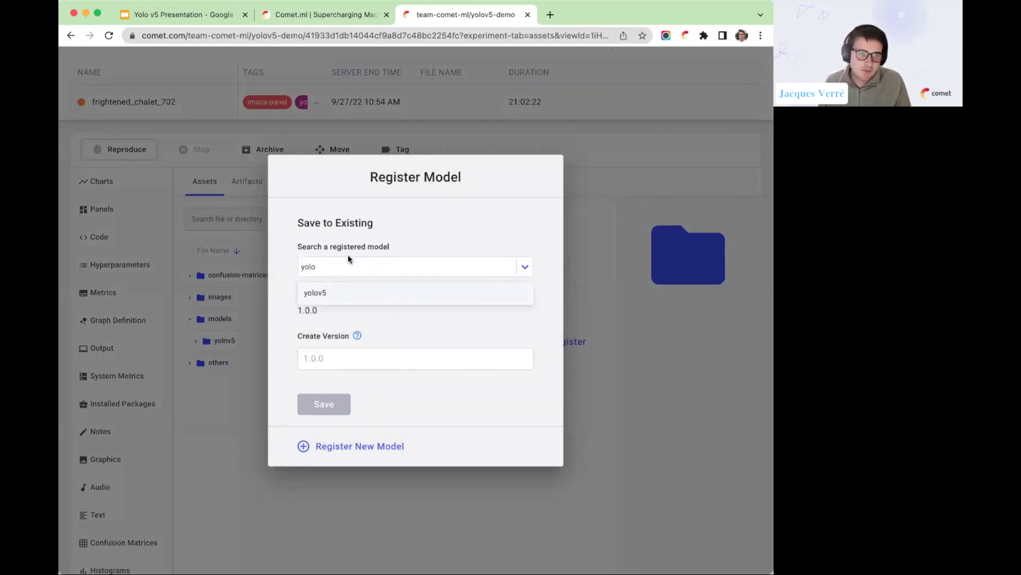
{"action": "left_click", "coordinate": [331, 292]}
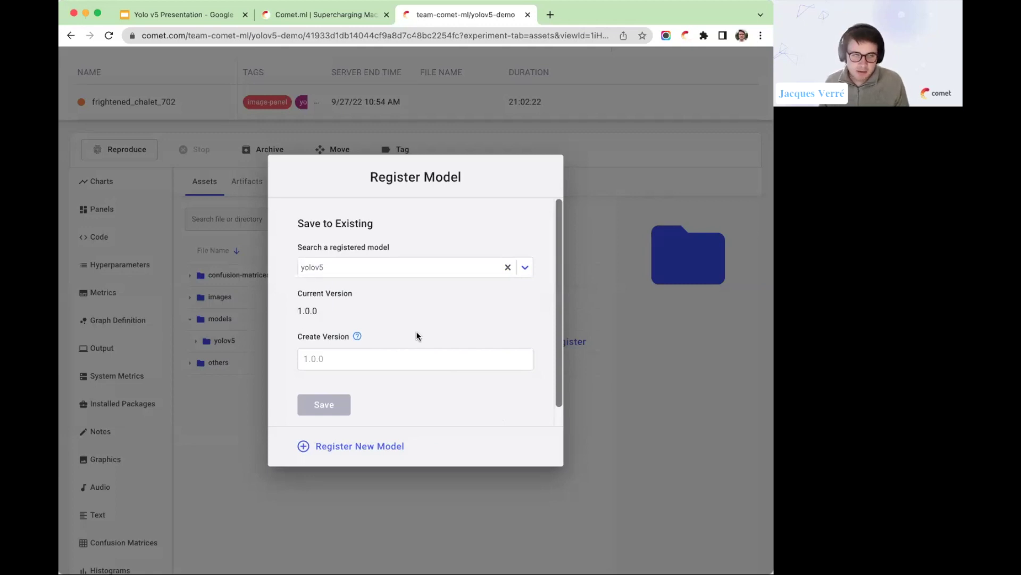
{"action": "left_click", "coordinate": [392, 358]}
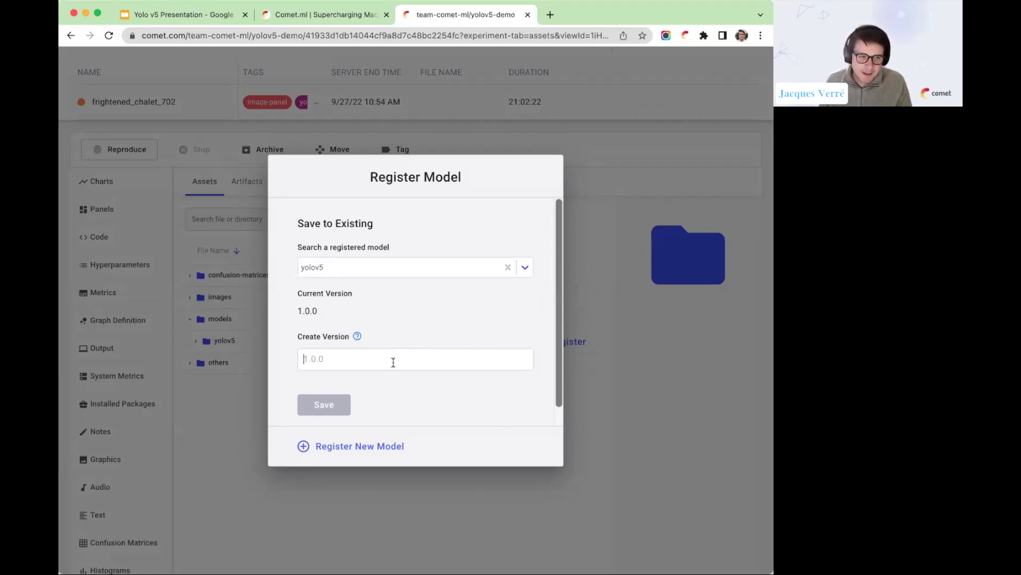
{"action": "type", "text": "2.0.0"}
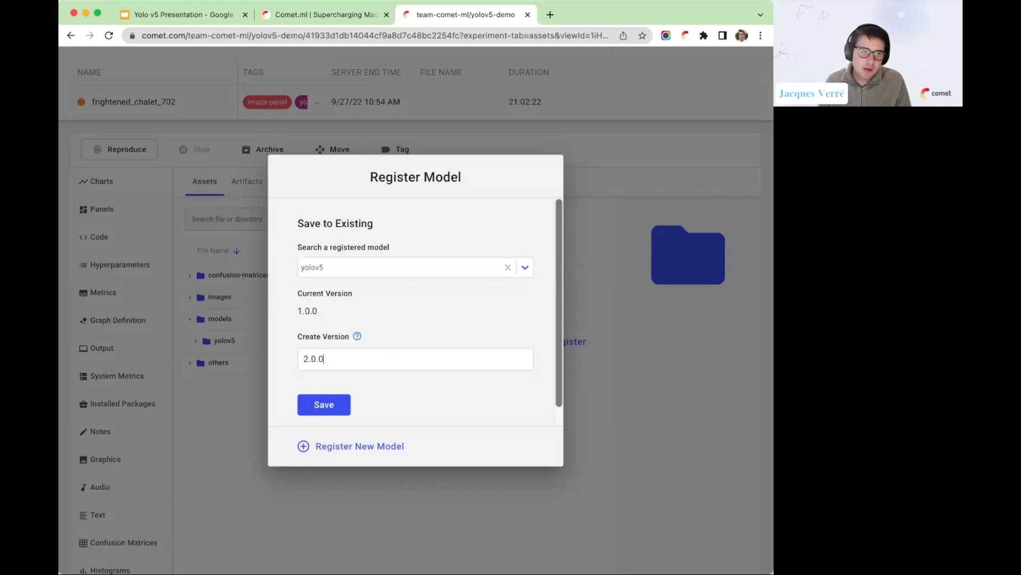
{"action": "left_click", "coordinate": [318, 404]}
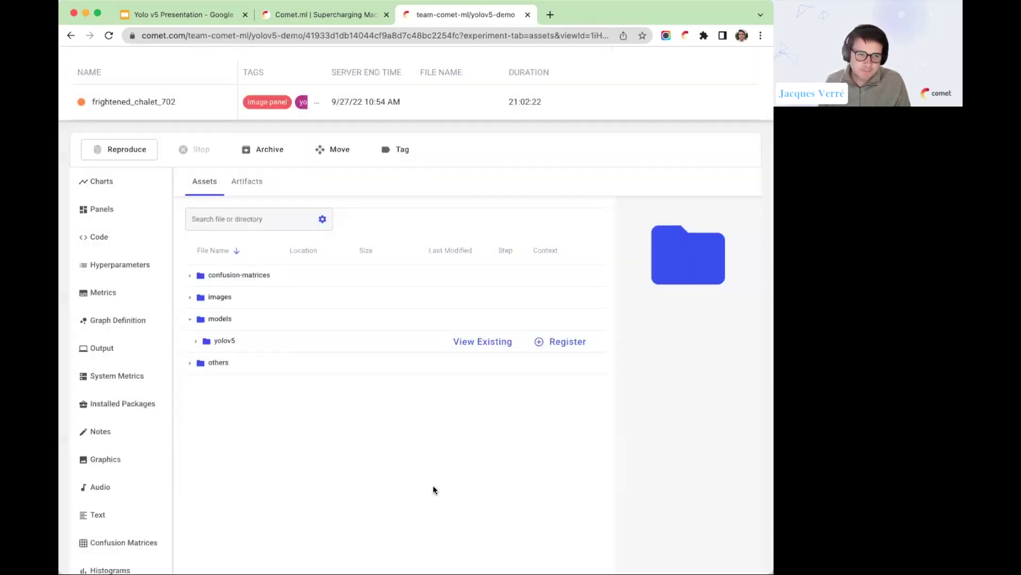
Open version 2.0.0 of the registered yolov5 model in the model registry and pick production as its stage.
{"action": "left_click", "coordinate": [485, 343]}
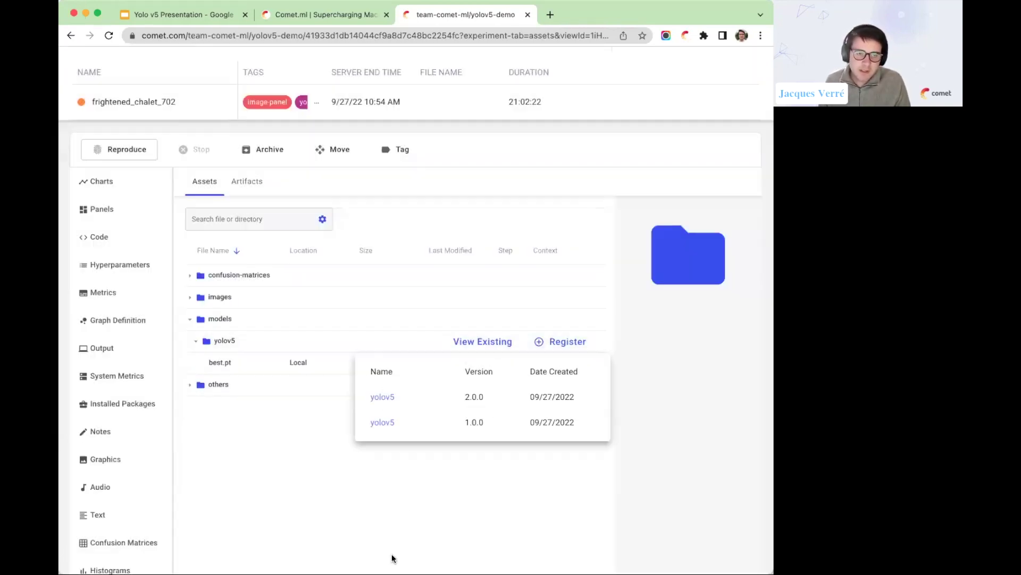
{"action": "left_click", "coordinate": [383, 398]}
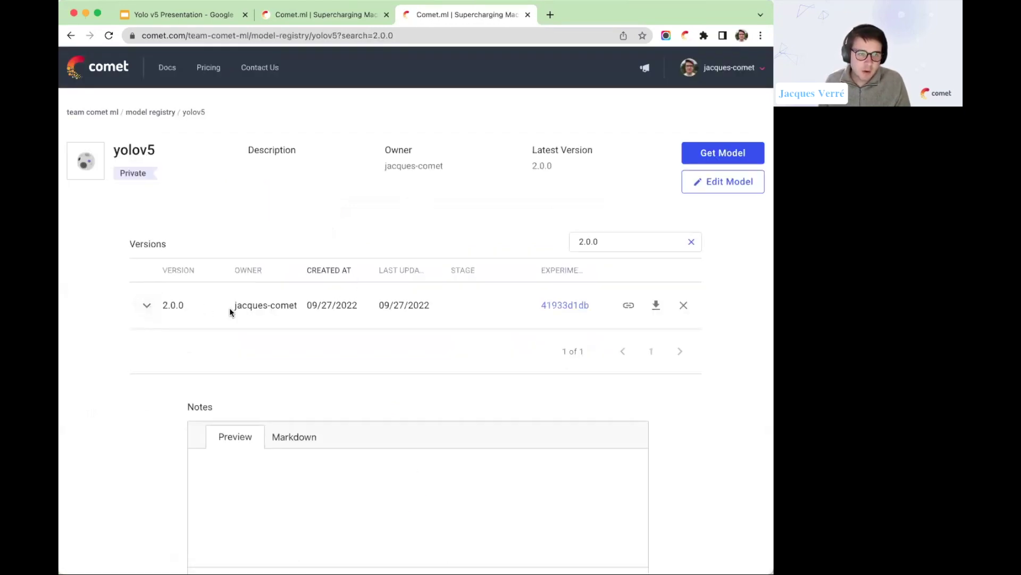
{"action": "double_click", "coordinate": [164, 307]}
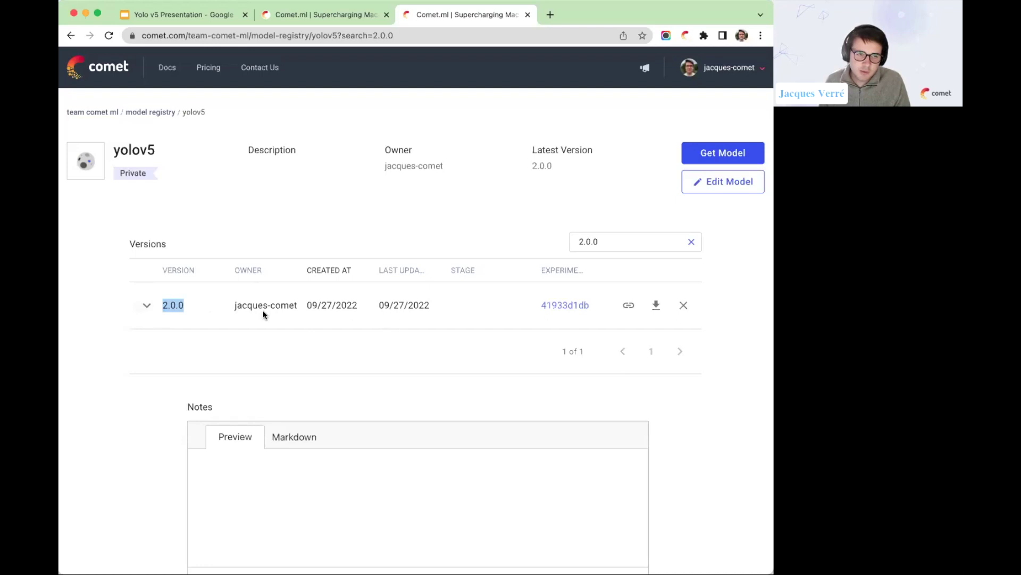
{"action": "left_click", "coordinate": [151, 306]}
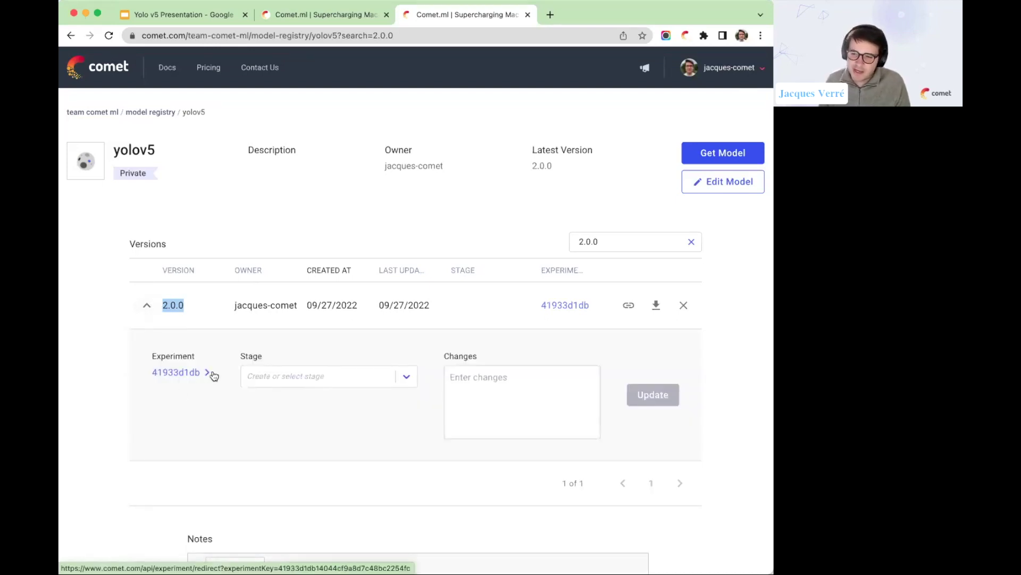
{"action": "left_click", "coordinate": [296, 379]}
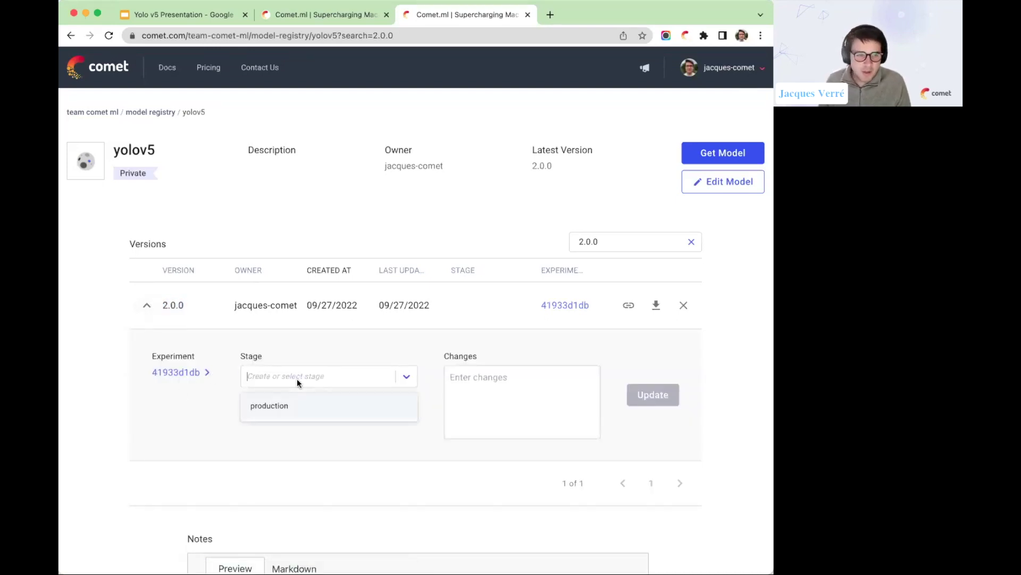
{"action": "left_click", "coordinate": [284, 404]}
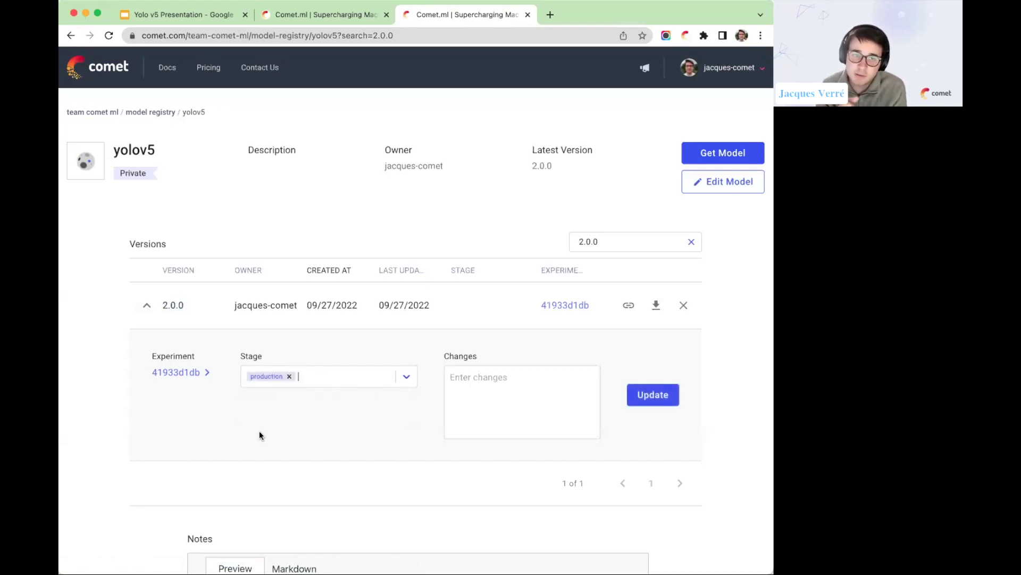
Clear the version search, remove the production stage from version 1.0.0 and update that version.
{"action": "left_click", "coordinate": [692, 241]}
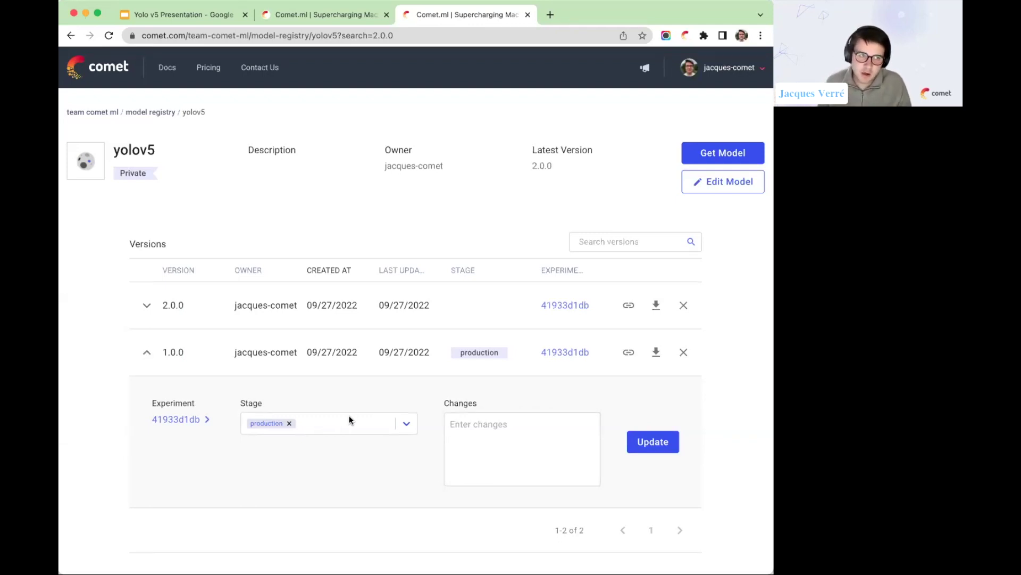
{"action": "left_click", "coordinate": [287, 423]}
{"action": "left_click", "coordinate": [147, 354]}
{"action": "left_click", "coordinate": [146, 355]}
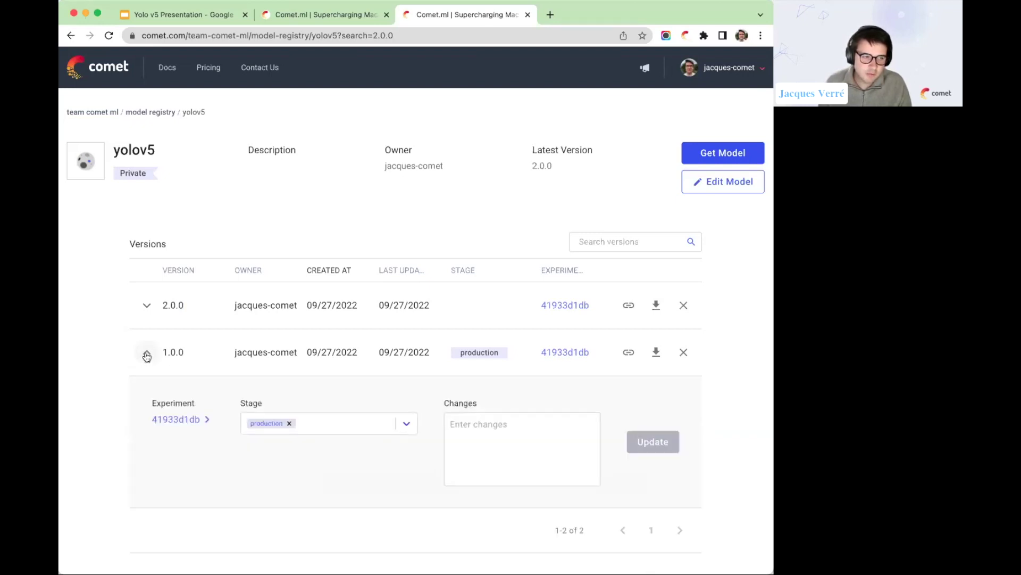
{"action": "left_click", "coordinate": [289, 423]}
{"action": "left_click", "coordinate": [653, 442]}
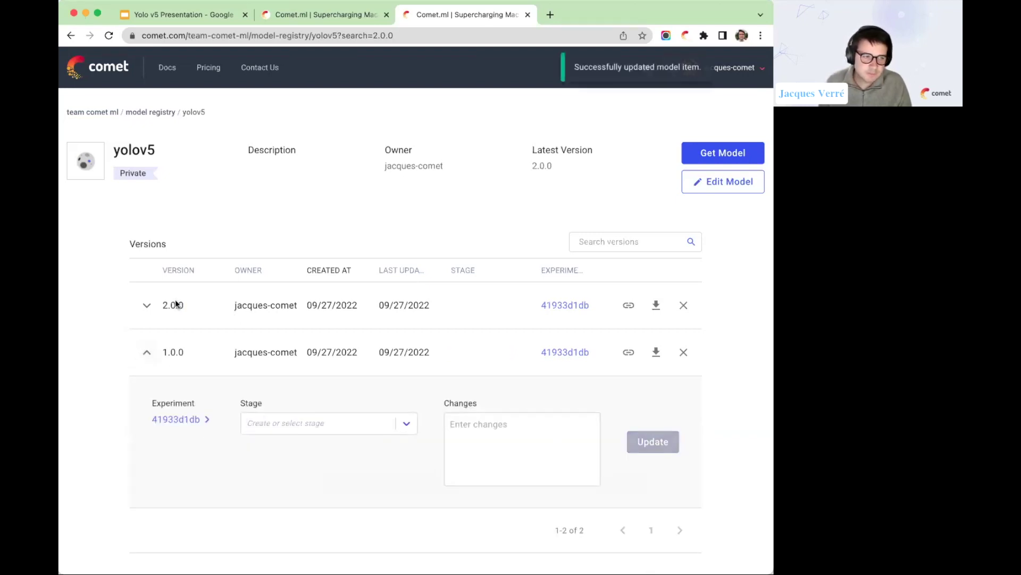
Set the stage of yolov5 version 2.0.0 to production and update that version.
{"action": "left_click", "coordinate": [148, 305]}
{"action": "left_click", "coordinate": [261, 376]}
{"action": "type", "text": "production"}
{"action": "left_click", "coordinate": [282, 405]}
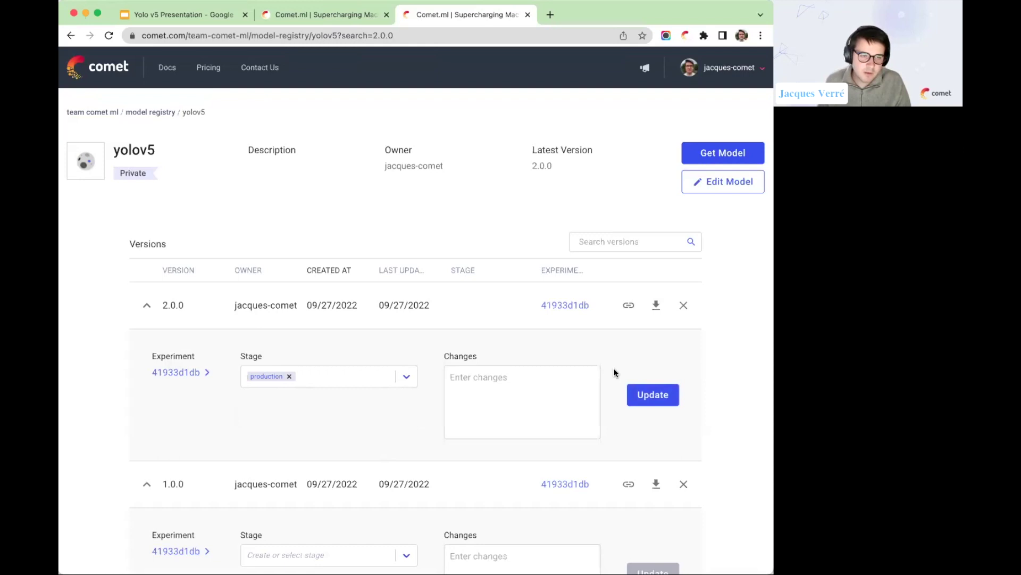
{"action": "left_click", "coordinate": [646, 396]}
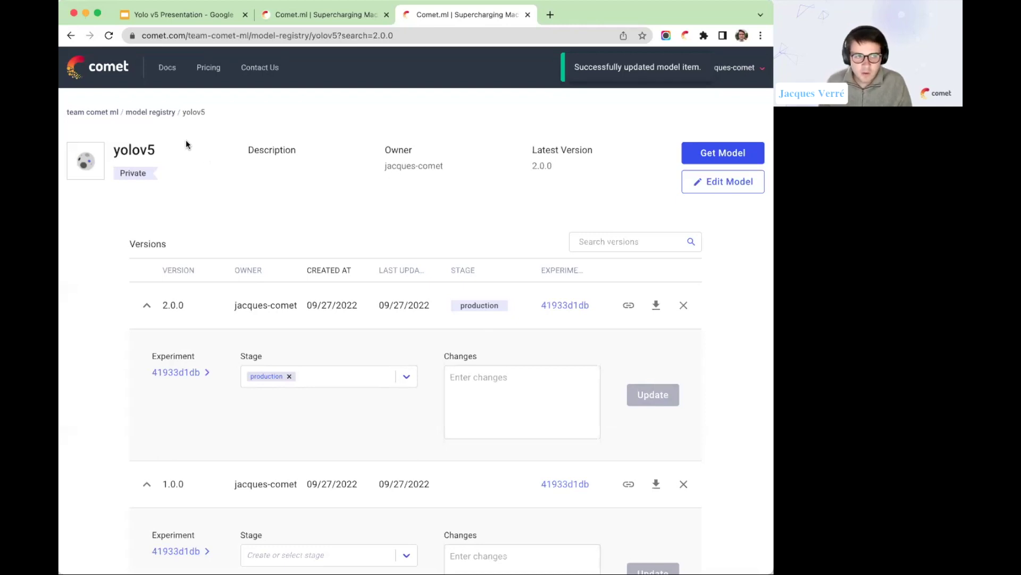
View the team workspace's Model Production Monitoring and project lists, and switch back to the Yolo v5 presentation in Google Slides.
{"action": "left_click", "coordinate": [76, 111]}
{"action": "left_click", "coordinate": [369, 151]}
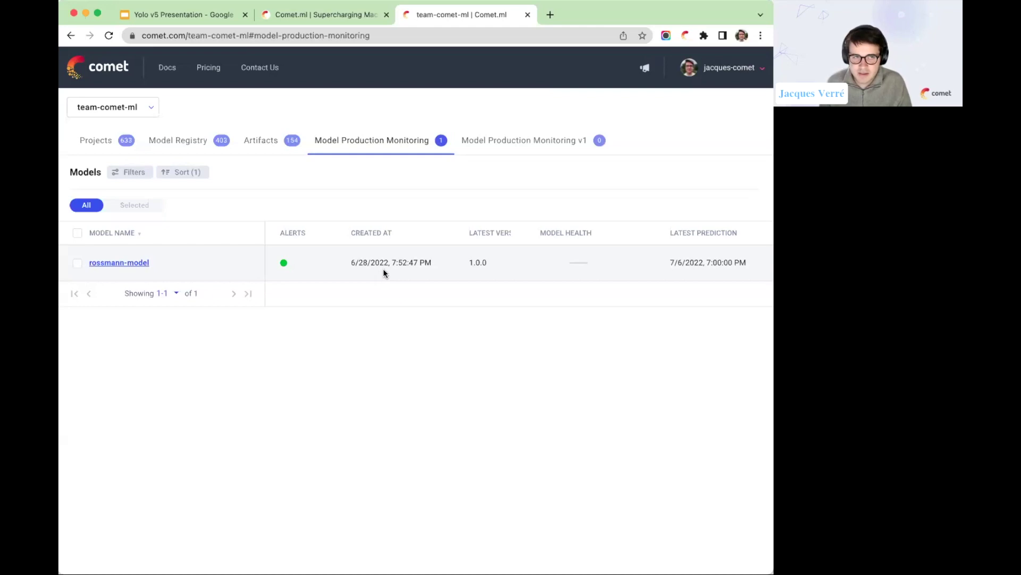
{"action": "left_click", "coordinate": [126, 143]}
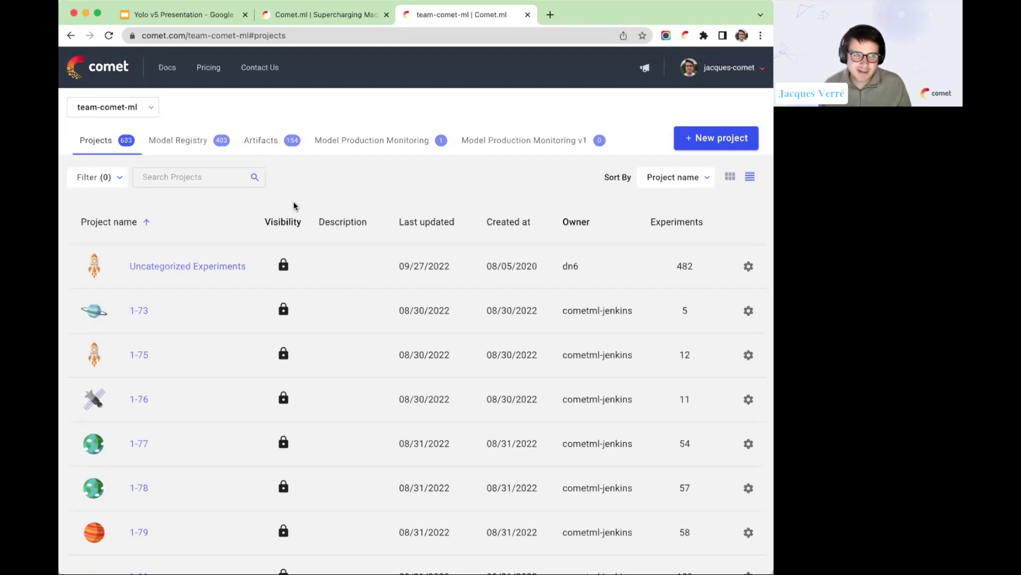
{"action": "left_click", "coordinate": [212, 15]}
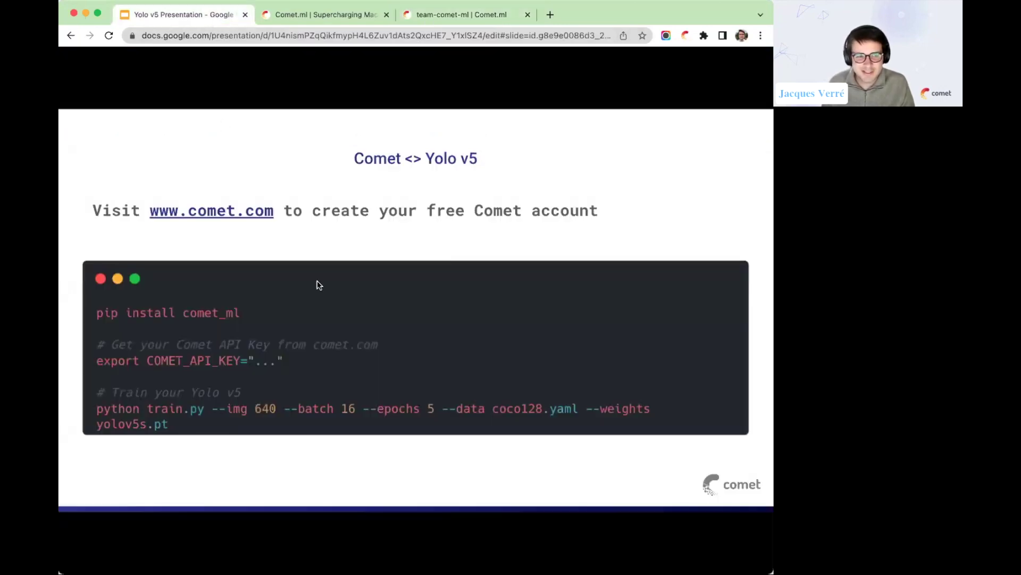